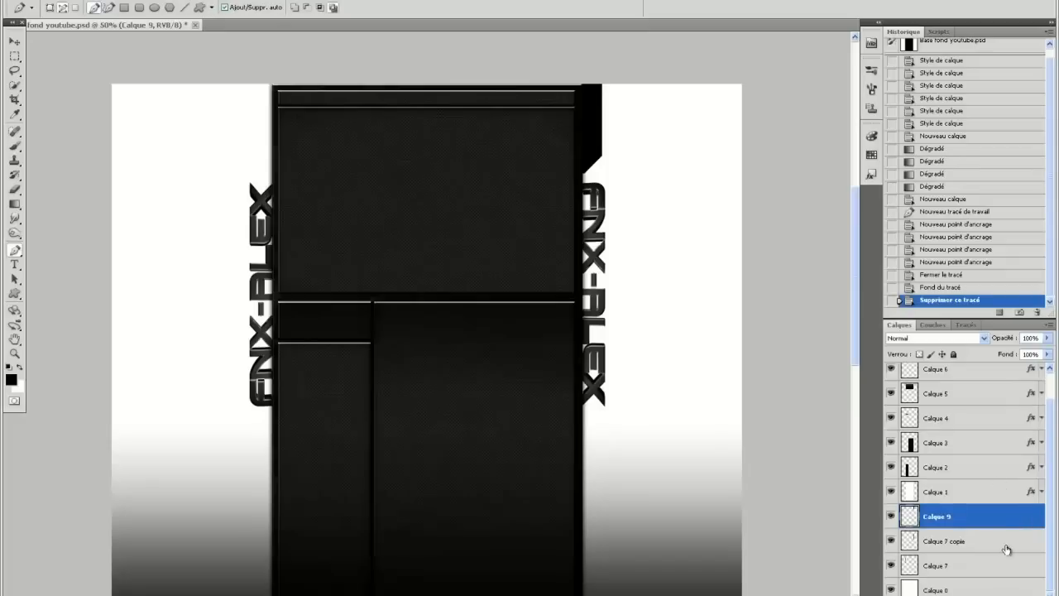
Add the text "FNX-ALEX" on the white area, rotated to read vertically just outside the dark panel's left-hand lettering
click(14, 265)
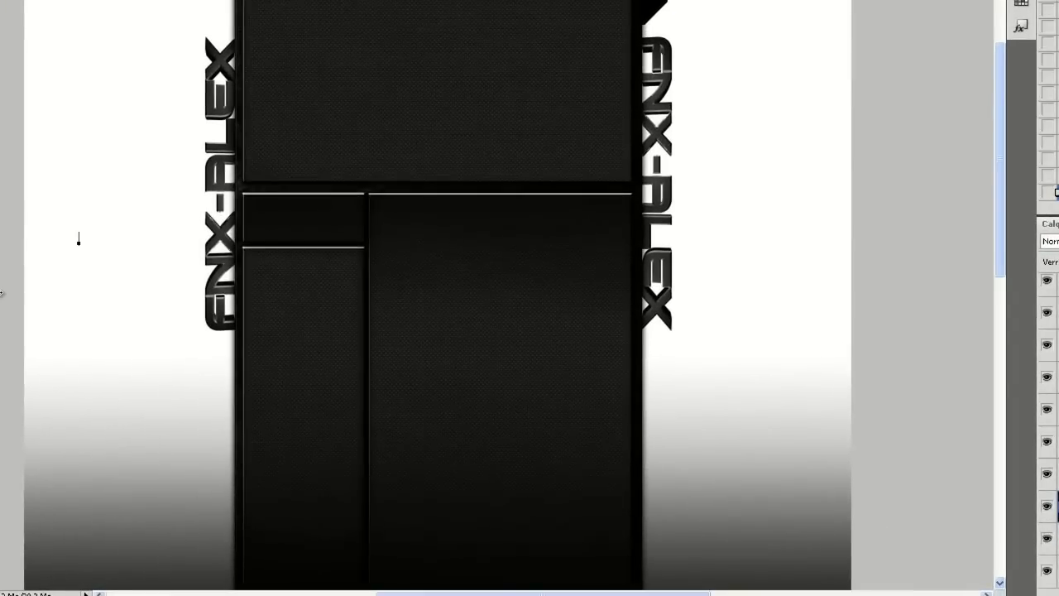
text(FNX-ALEX)
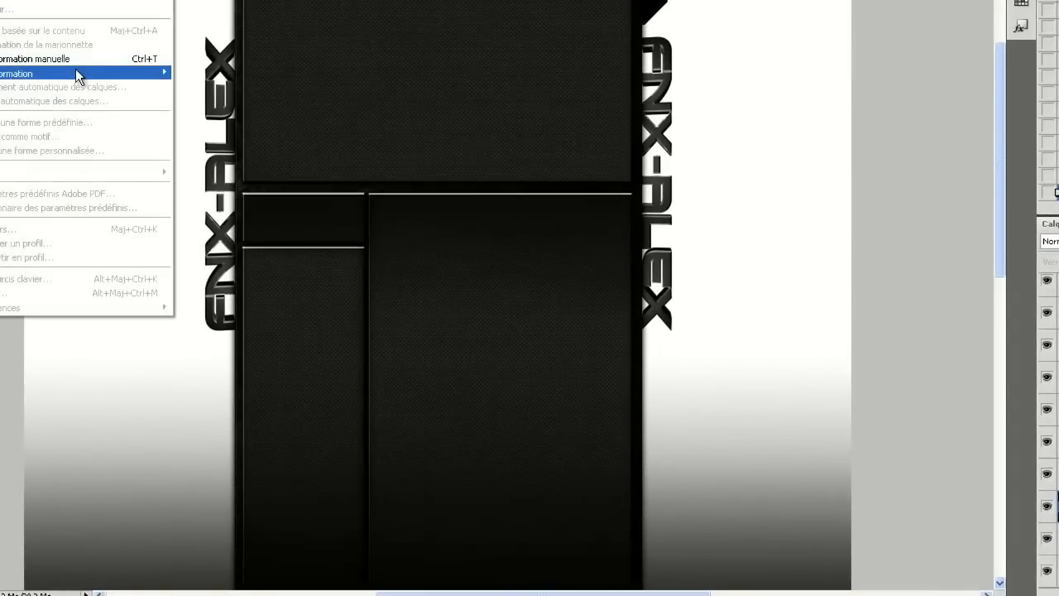
click(76, 57)
drag(136, 227, 248, 218)
drag(320, 200, 55, 77)
drag(139, 126, 167, 105)
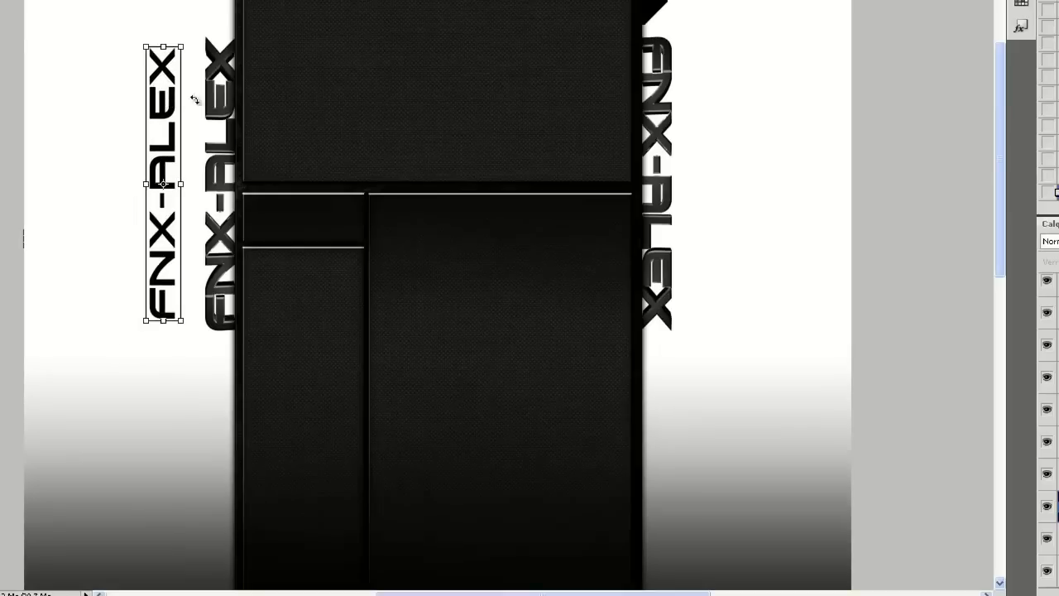
key(Return)
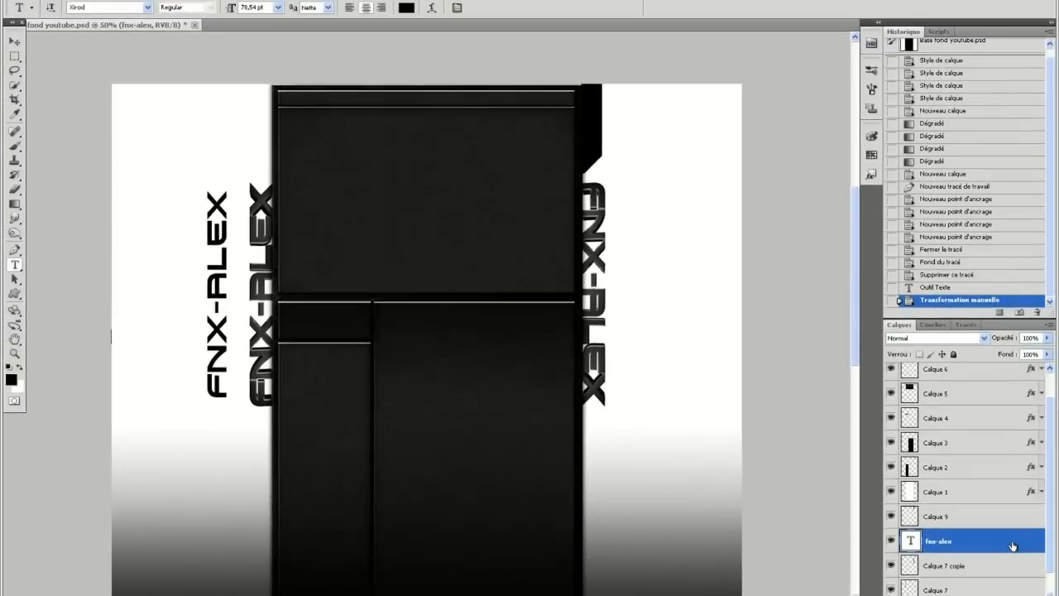
Give the fnx-alex text layer a drop shadow and a 3 px outside stroke in red bc0000
double_click(1012, 545)
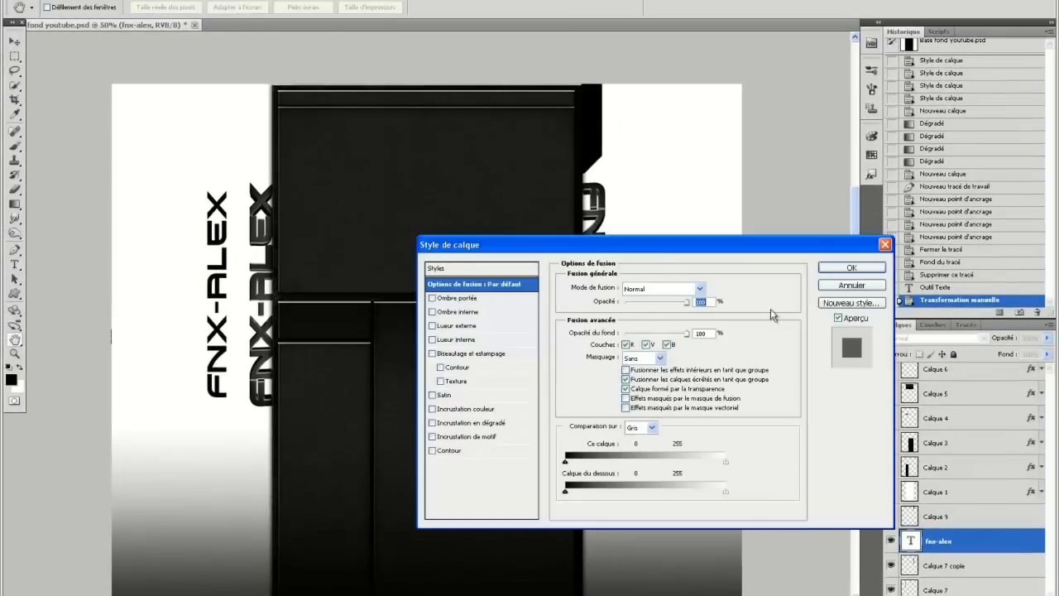
click(431, 299)
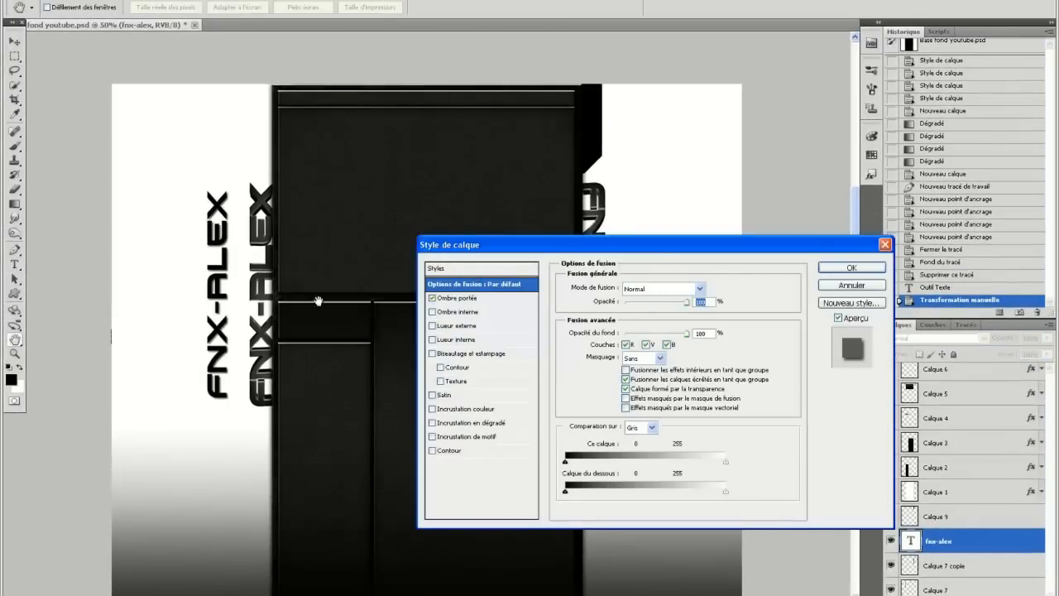
click(448, 451)
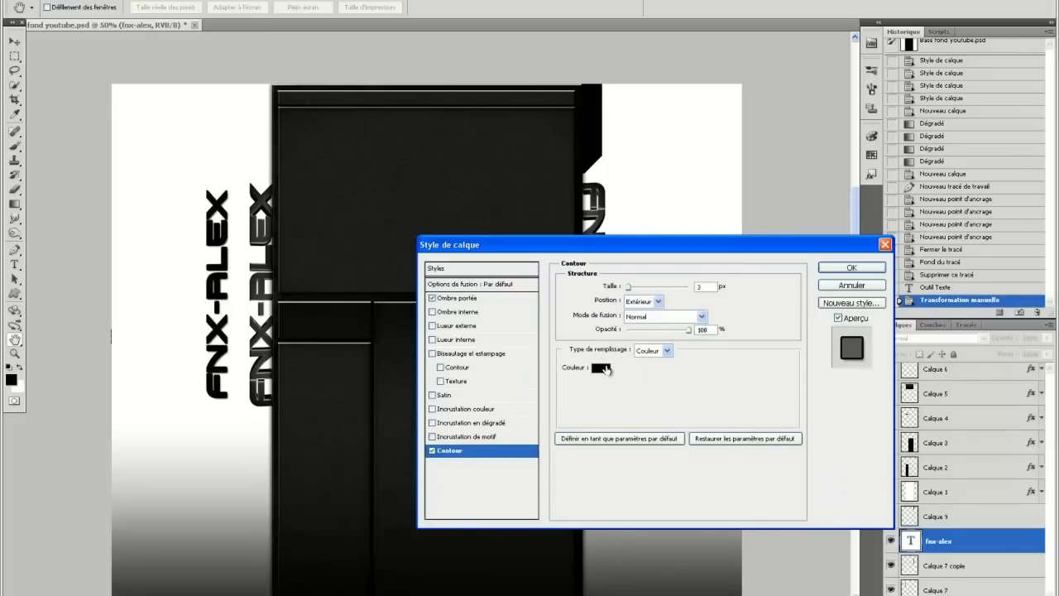
click(601, 368)
drag(622, 346, 522, 272)
click(657, 357)
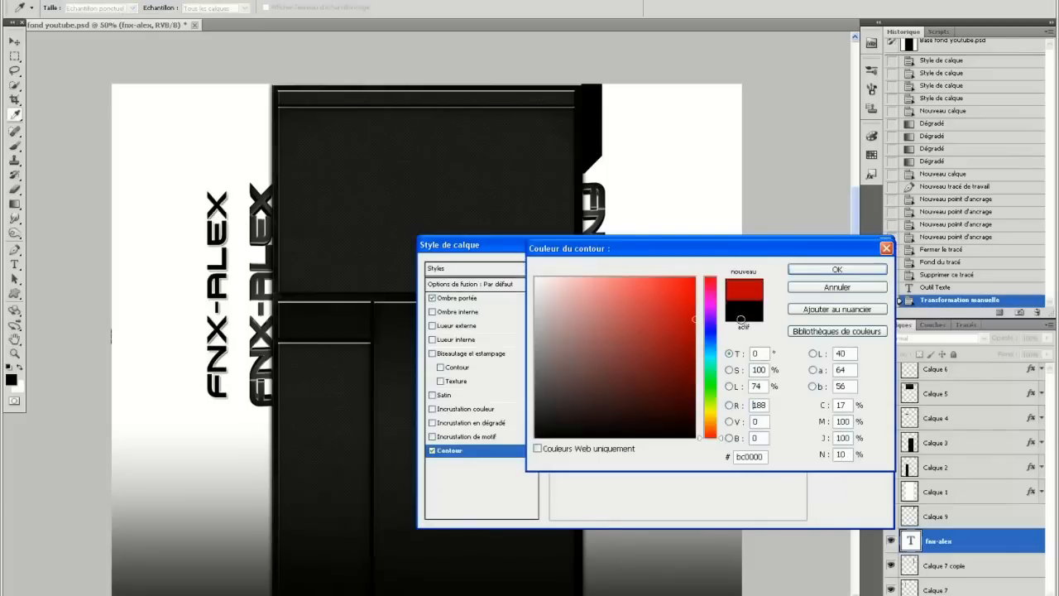
click(836, 269)
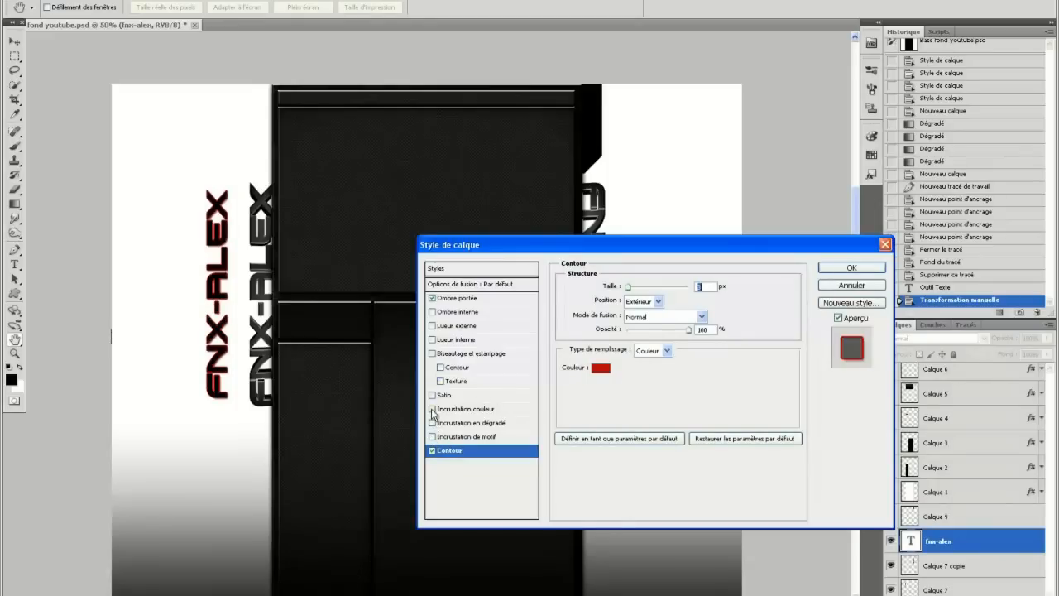
click(433, 411)
click(433, 410)
Try various preset layer styles from the style library on the vertical FNX-ALEX text
click(441, 270)
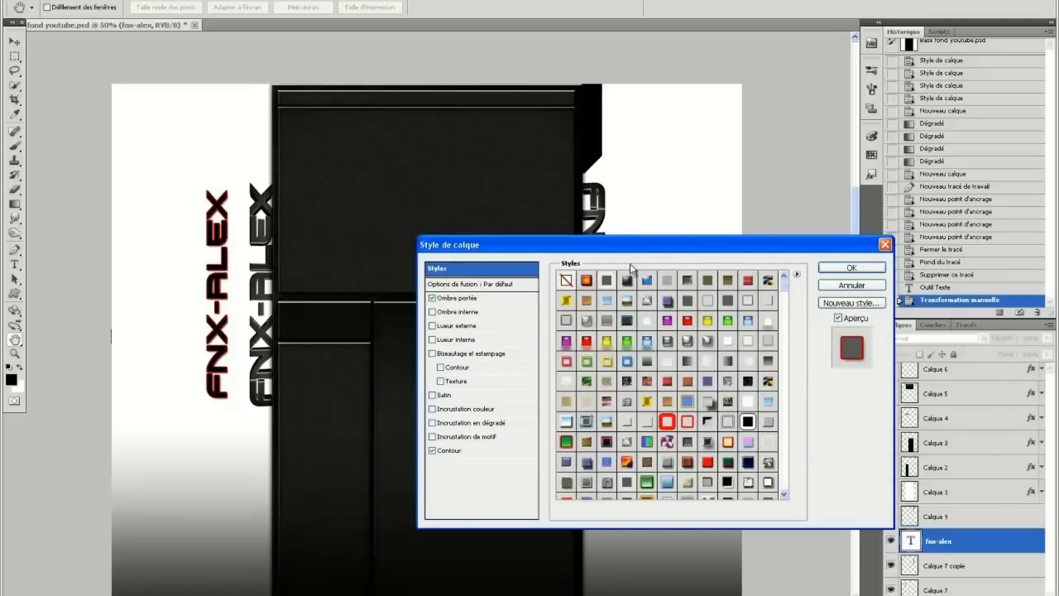
click(697, 345)
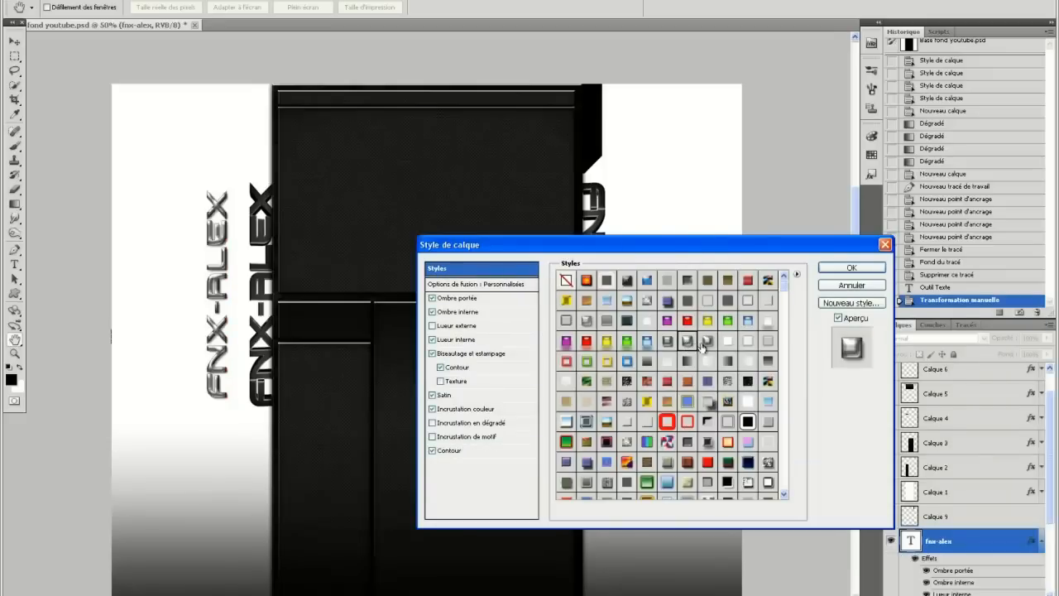
click(708, 405)
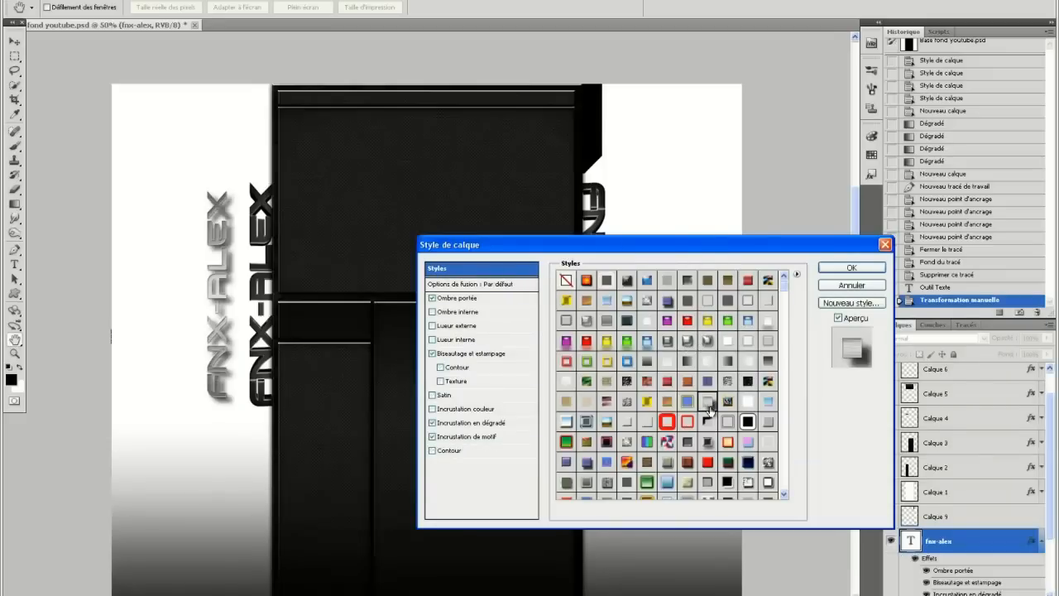
click(783, 296)
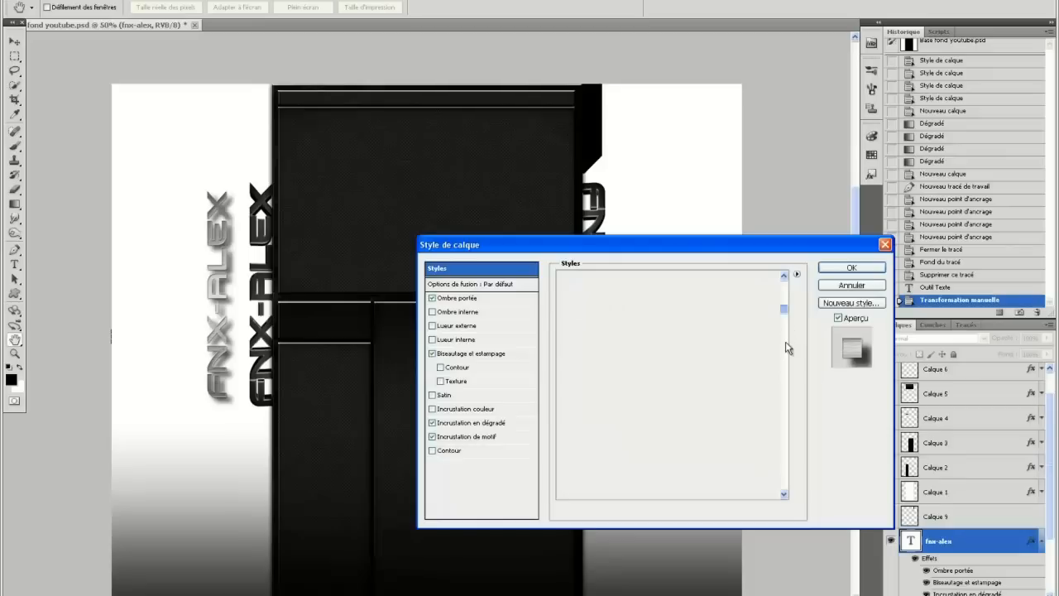
click(686, 363)
click(707, 364)
click(687, 423)
click(606, 403)
click(606, 424)
scroll(616, 428, down, 2)
click(688, 455)
scroll(660, 444, down, 2)
scroll(660, 446, down, 1)
click(665, 438)
click(732, 416)
click(706, 457)
scroll(690, 446, down, 1)
scroll(689, 445, down, 2)
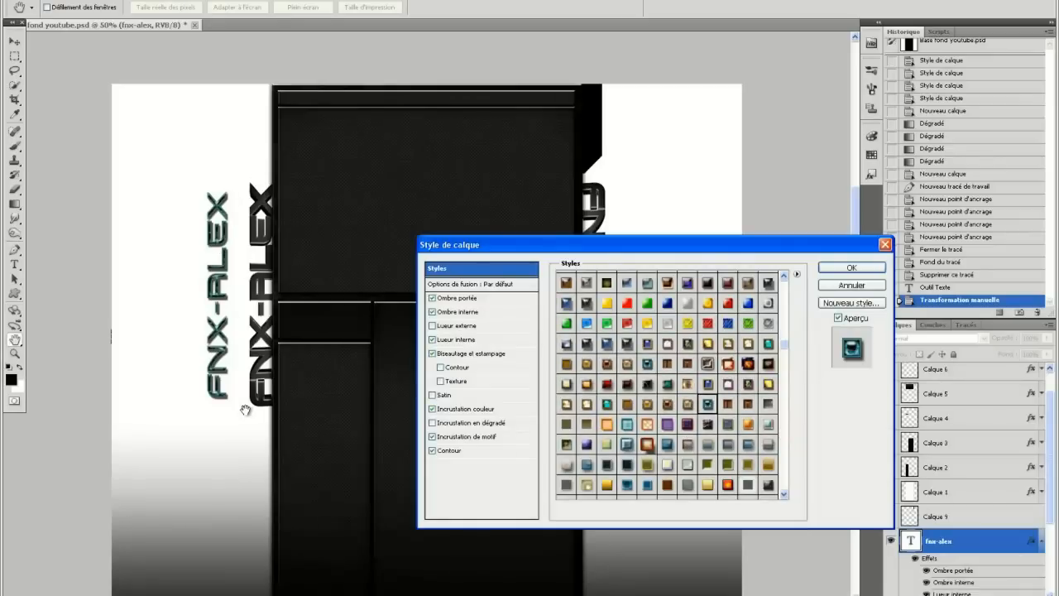
click(586, 303)
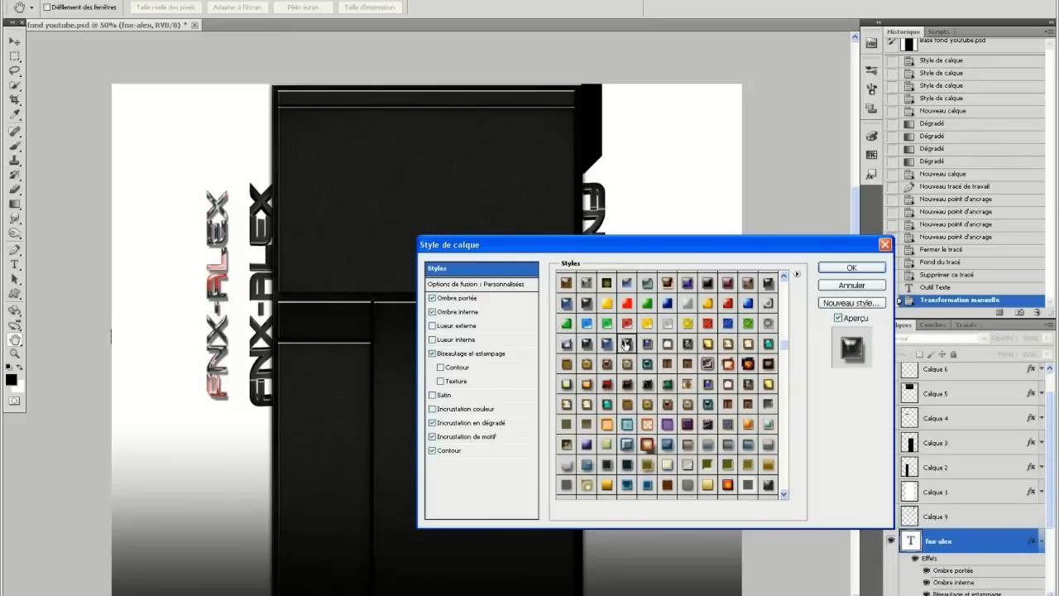
click(667, 364)
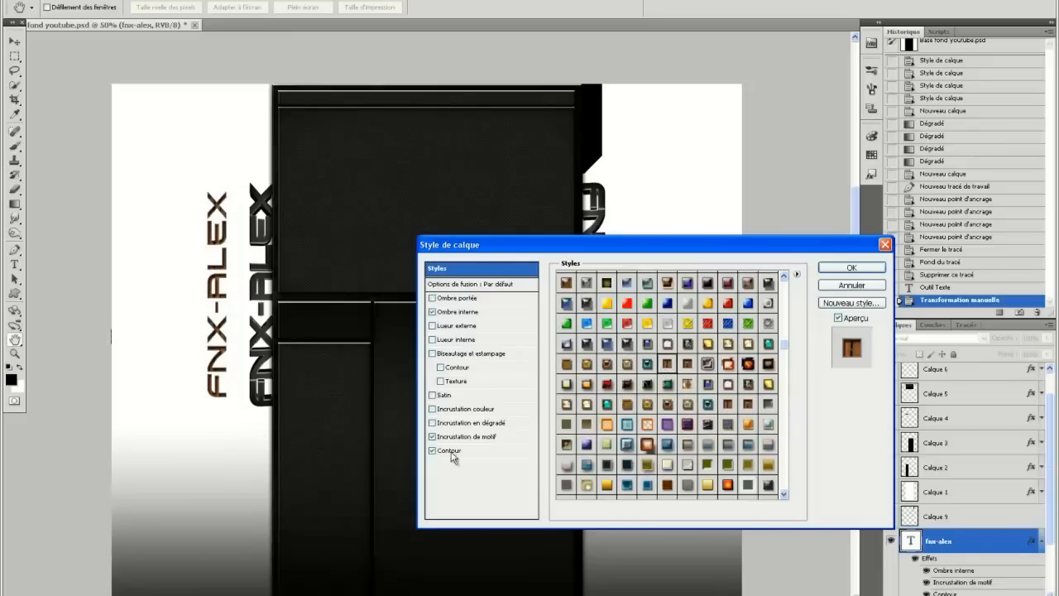
click(707, 384)
click(707, 464)
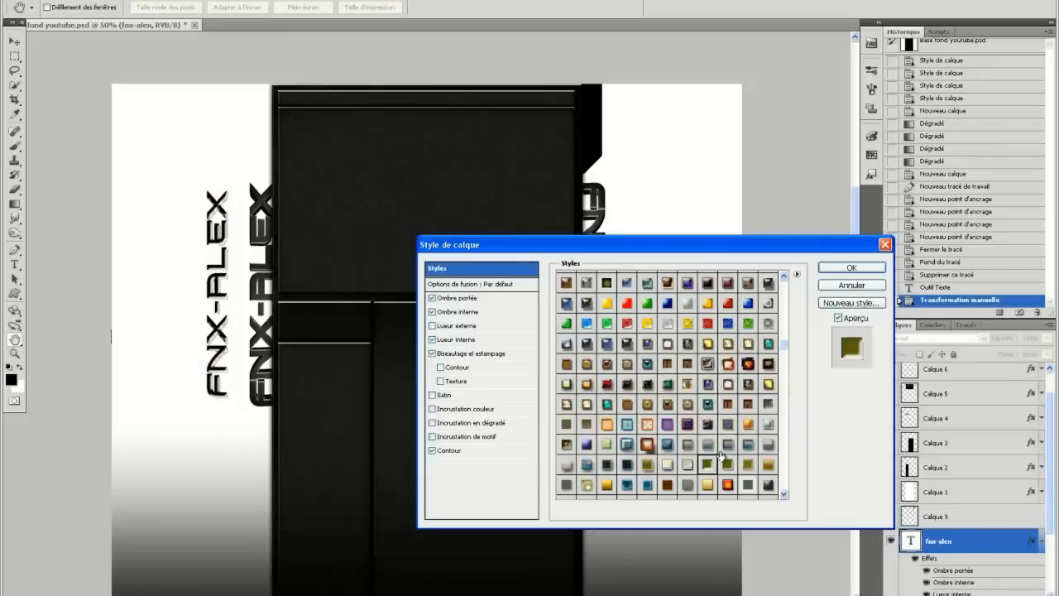
scroll(662, 418, down, 3)
click(649, 422)
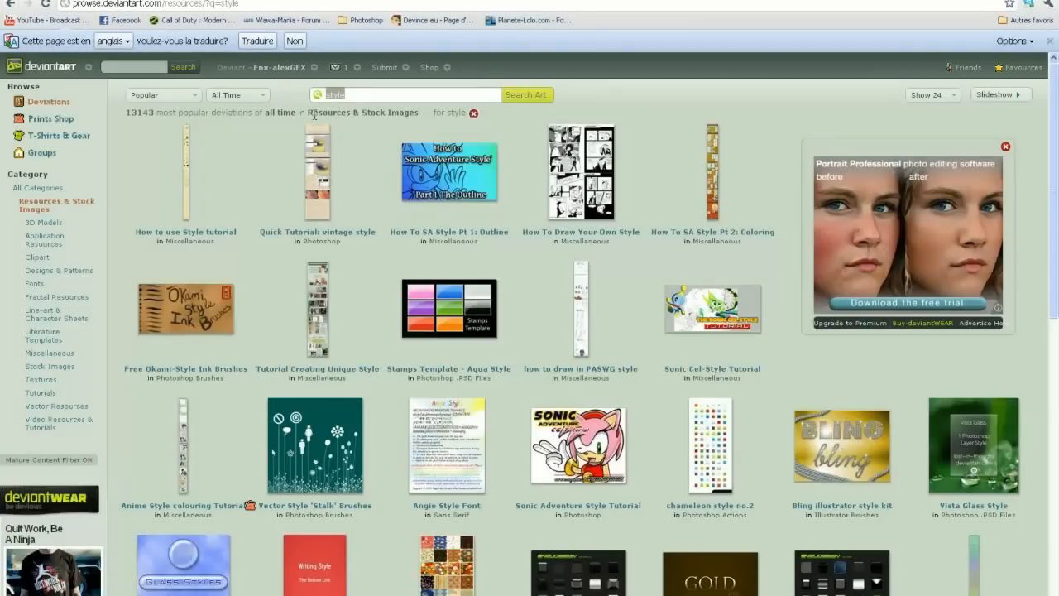
Switch to the deviantART page in the browser and look through the resources found for "style"
click(376, 92)
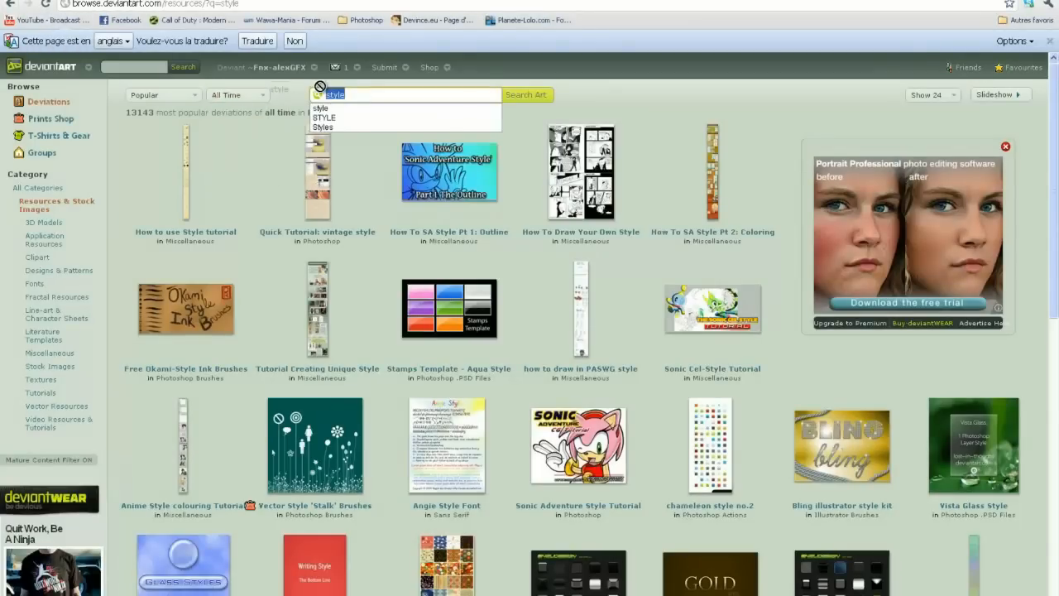
click(289, 145)
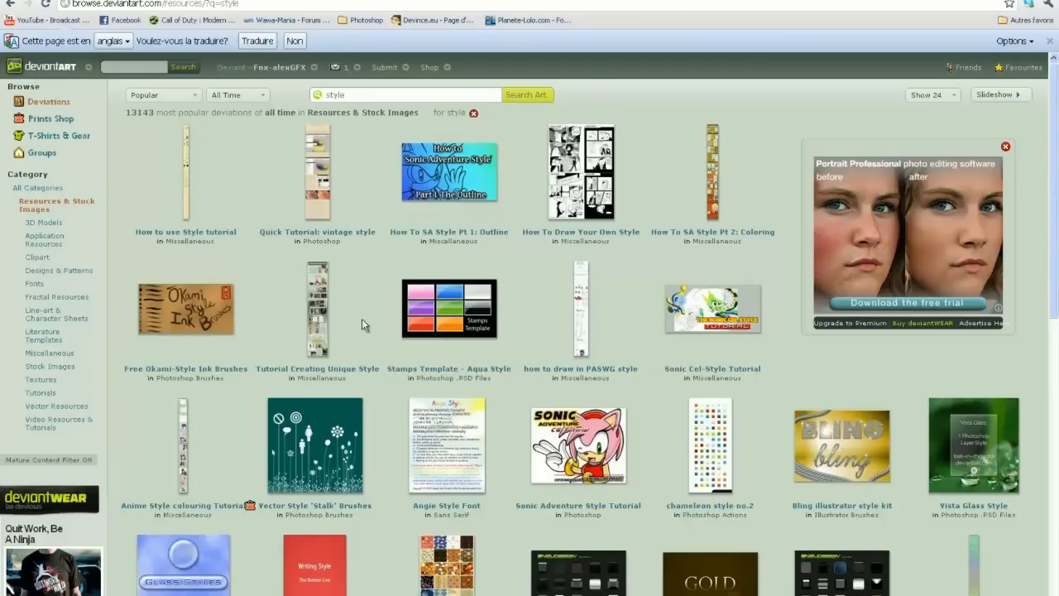
scroll(361, 319, down, 3)
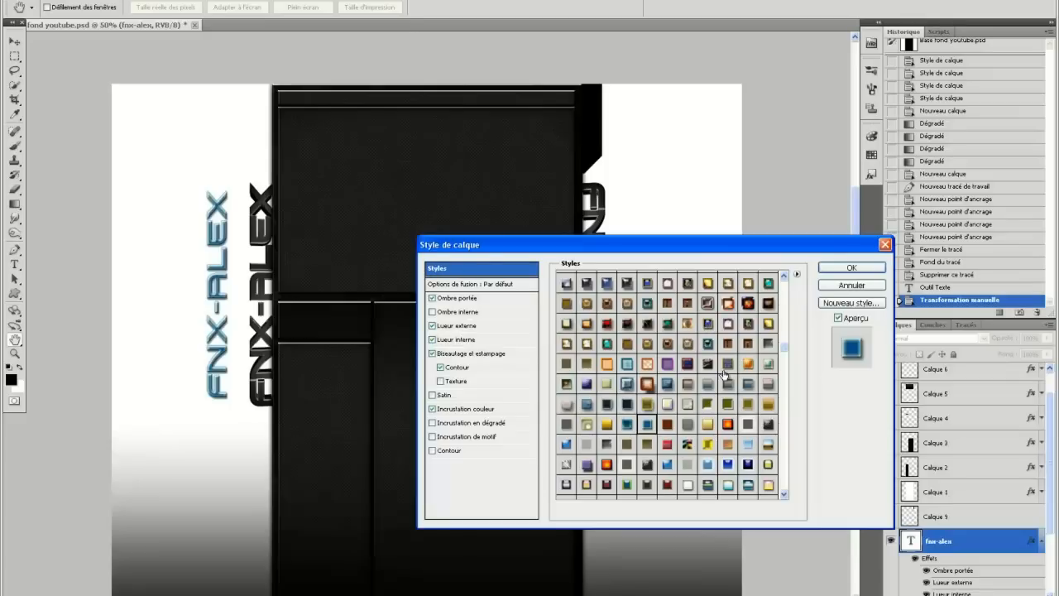
Return to Photoshop and try further blue, teal and dark preset styles on the fnx-alex text layer
click(630, 383)
click(667, 451)
click(726, 384)
scroll(736, 382, down, 1)
click(747, 393)
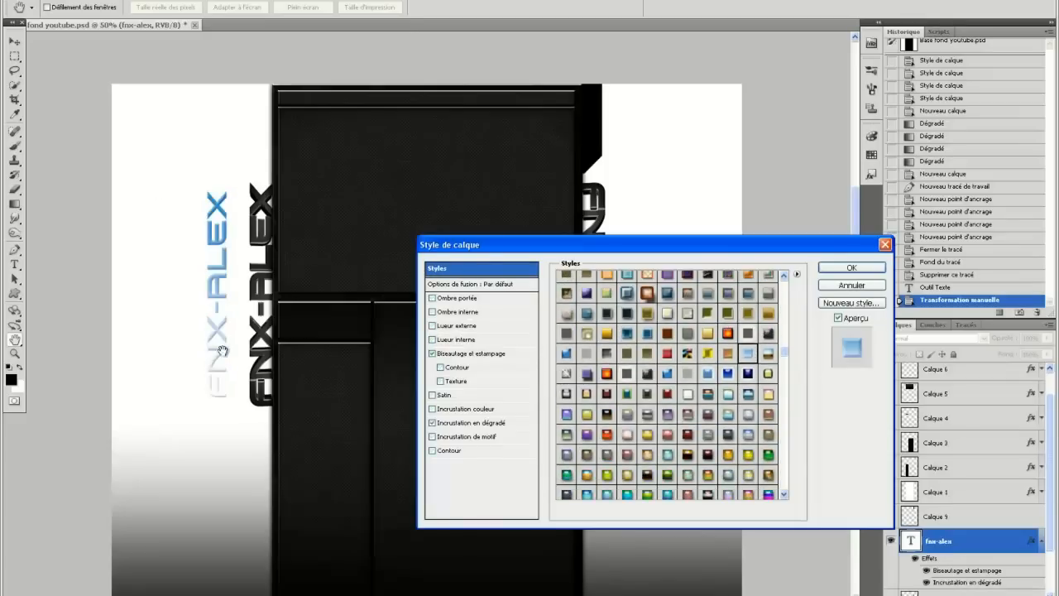
scroll(678, 426, down, 1)
click(647, 423)
click(667, 423)
click(666, 464)
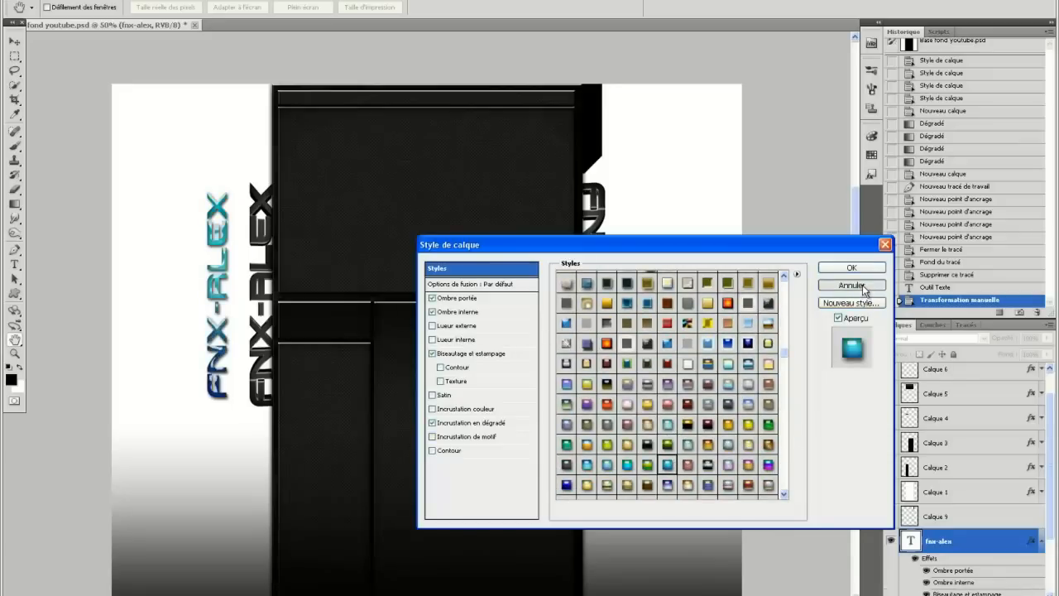
click(645, 346)
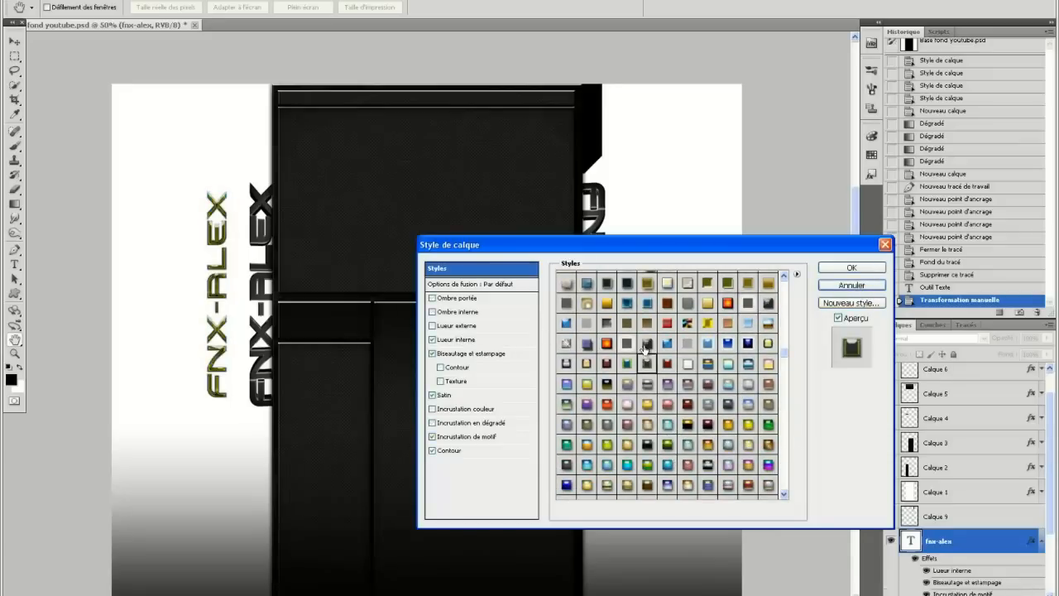
click(624, 286)
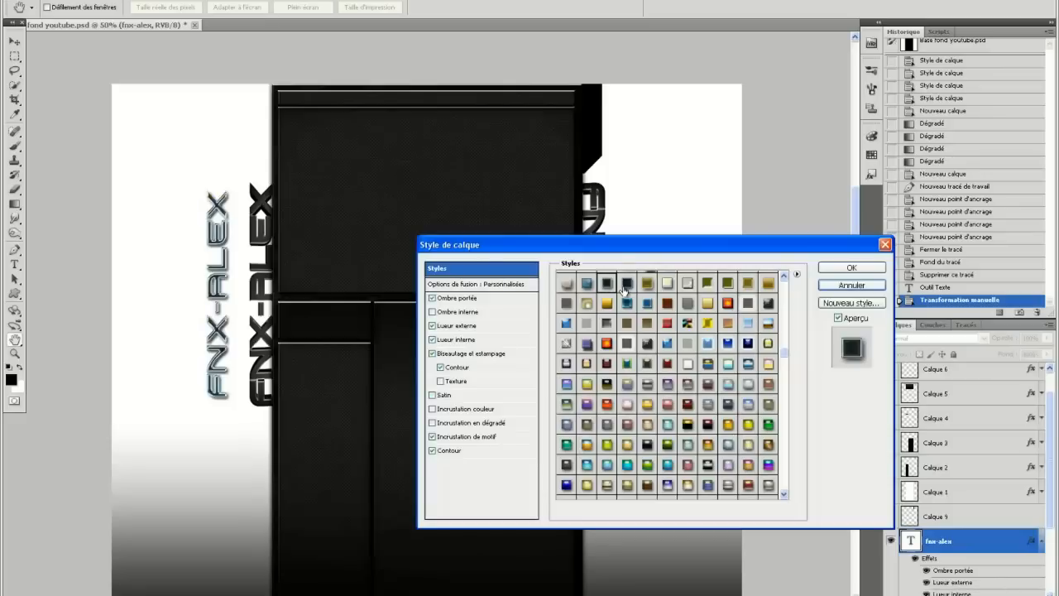
Apply the gold gradient preset style to the fnx-alex text layer and collapse the layer's effects list
click(767, 284)
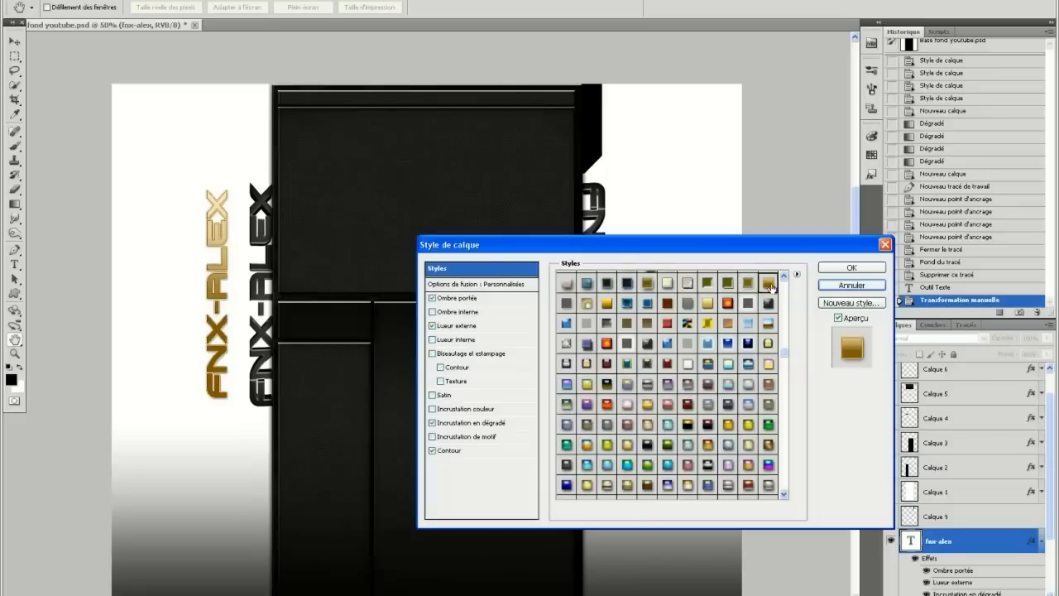
click(850, 270)
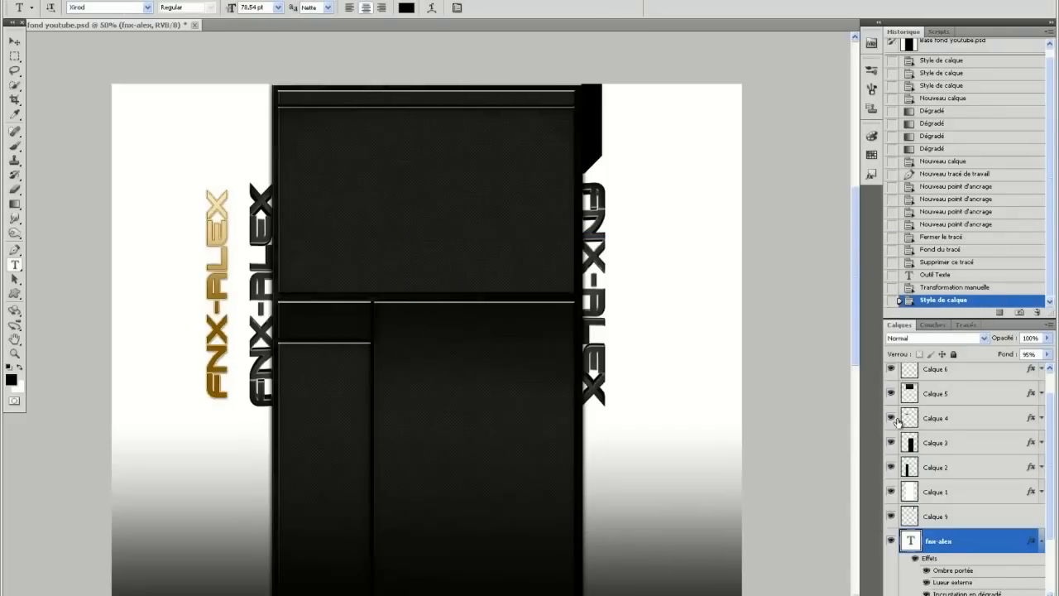
click(1041, 539)
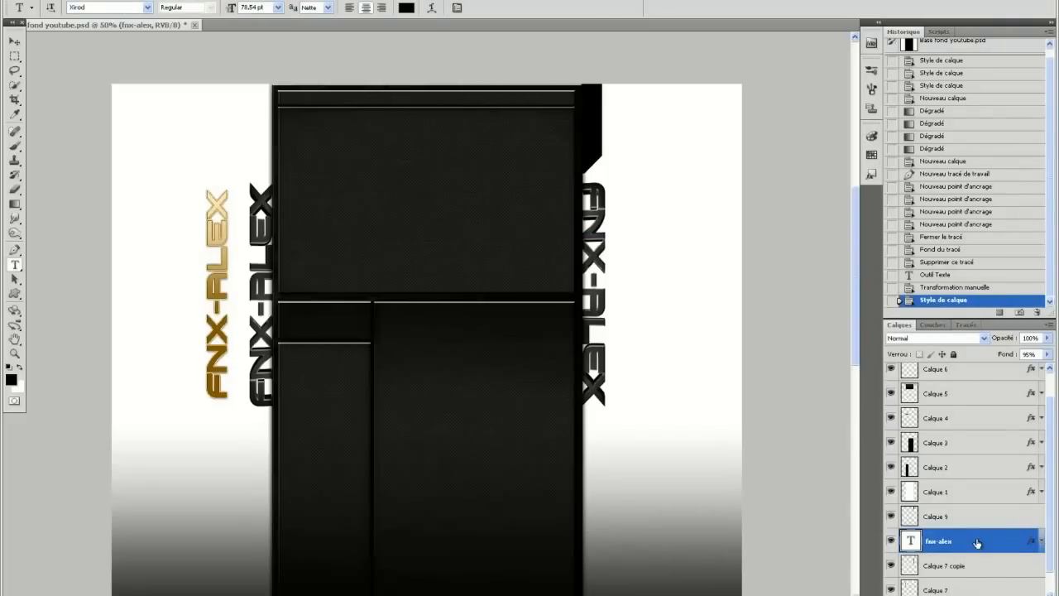
double_click(979, 543)
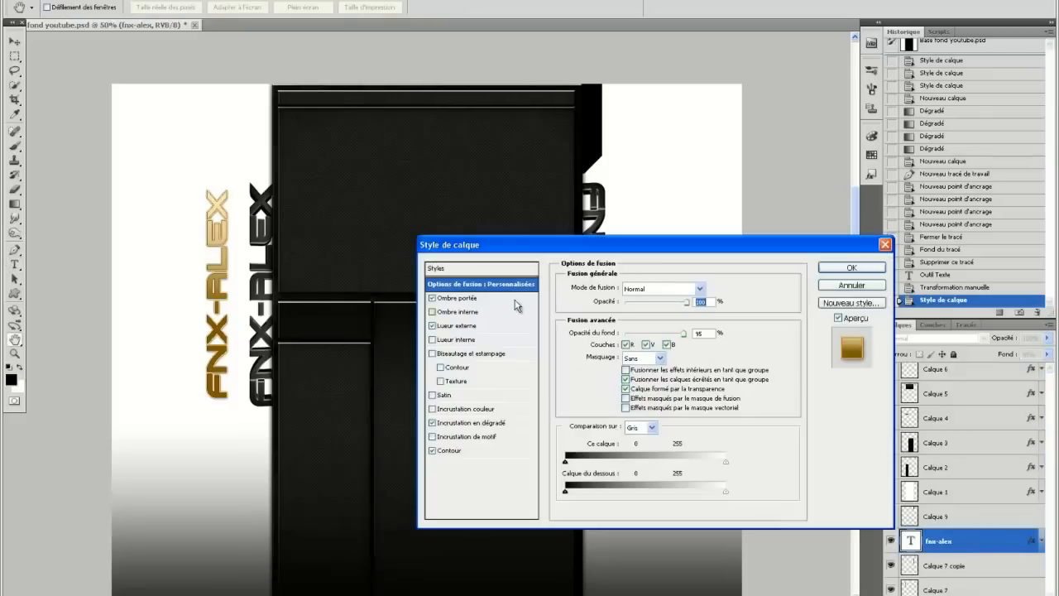
click(885, 244)
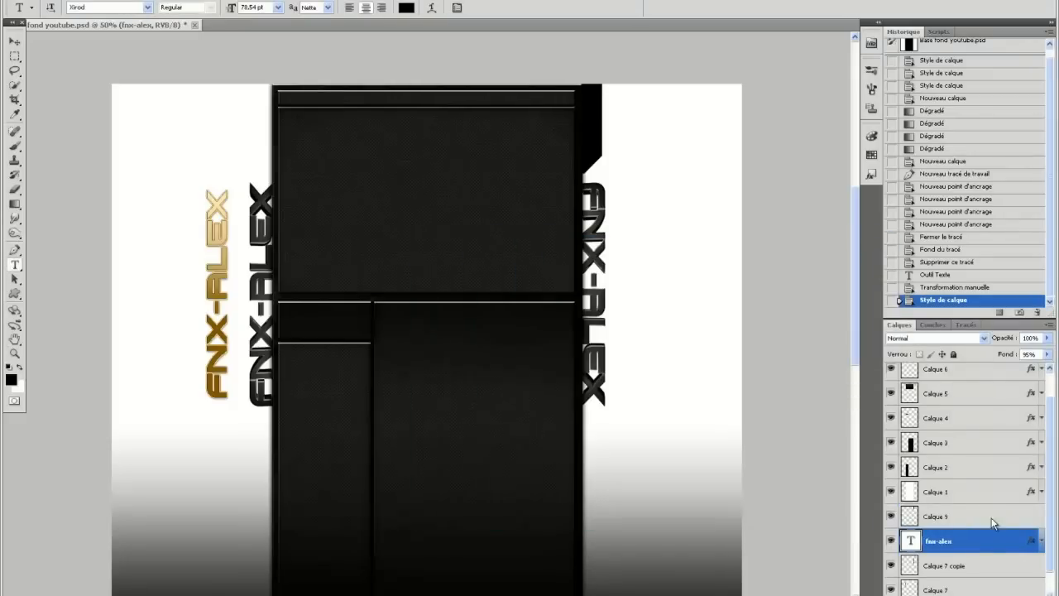
Duplicate the gold fnx-alex text layer as "fnx-alex copie" within the same document
right_click(983, 539)
click(901, 266)
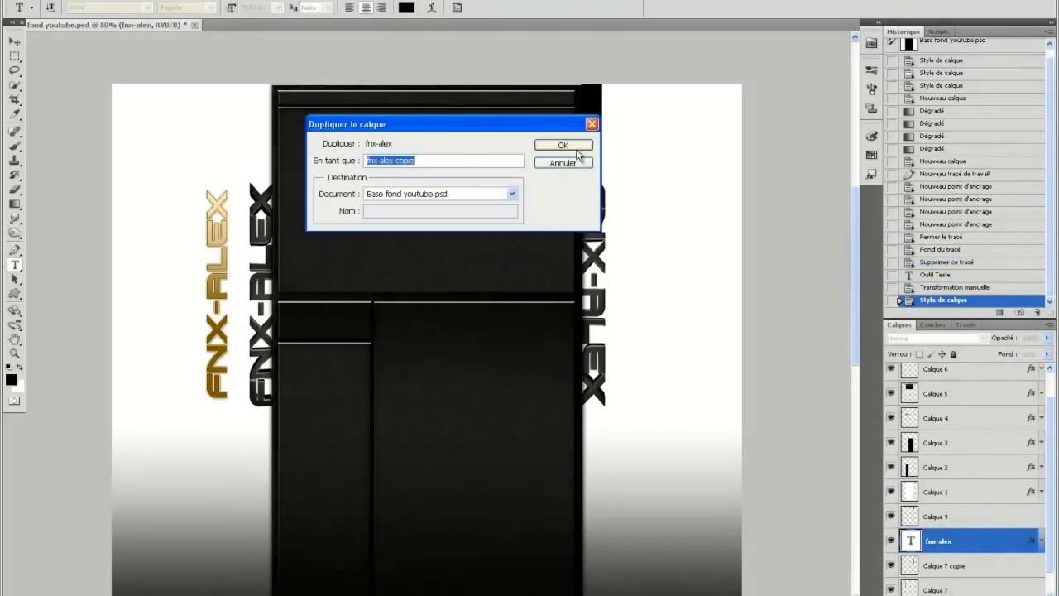
click(570, 144)
Nudge the duplicated text slightly sideways and place its layer directly beneath the original fnx-alex layer
click(13, 42)
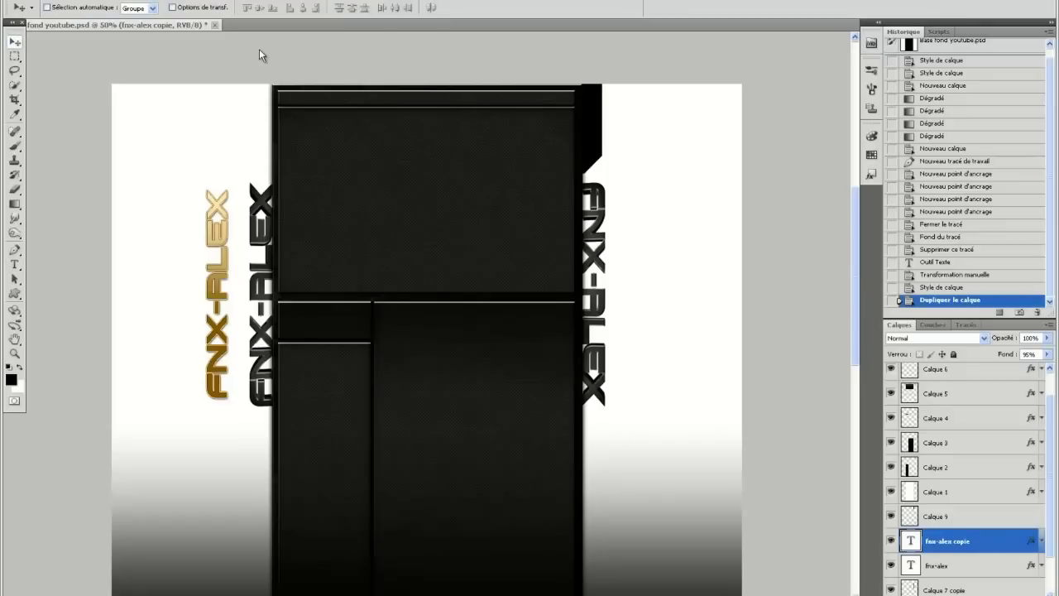
key(Left)
key(Left)
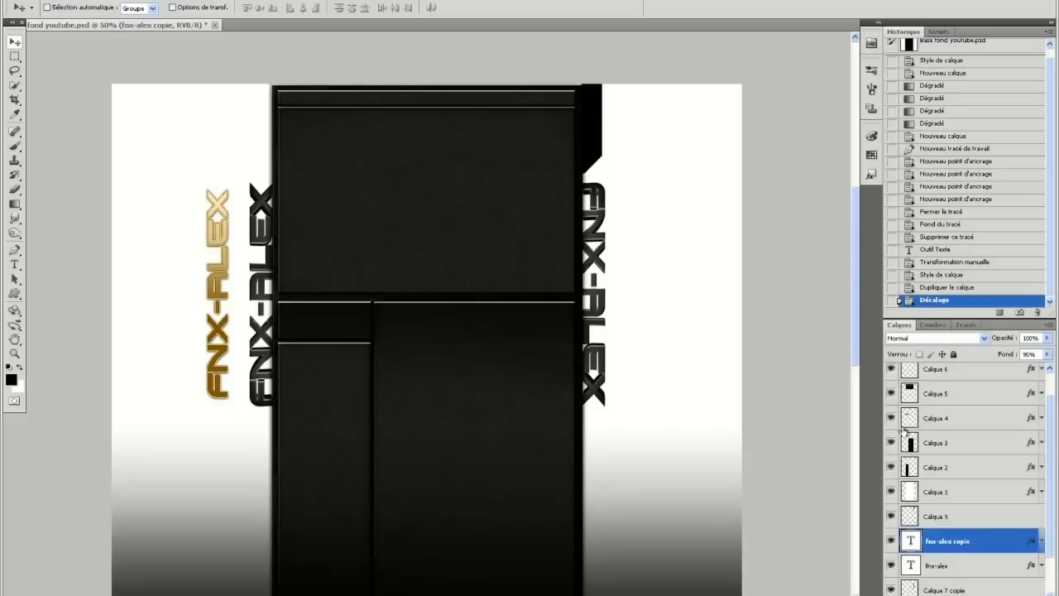
scroll(966, 526, down, 1)
drag(978, 494, 980, 508)
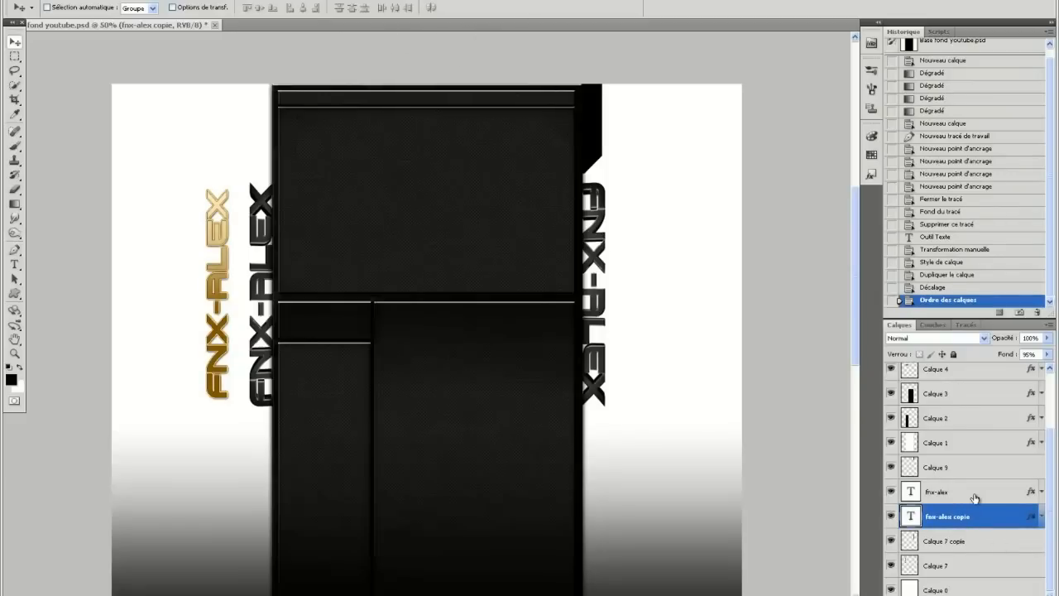
Delete both text layers, fnx-alex and fnx-alex copie
shift+click(975, 497)
right_click(975, 497)
click(877, 231)
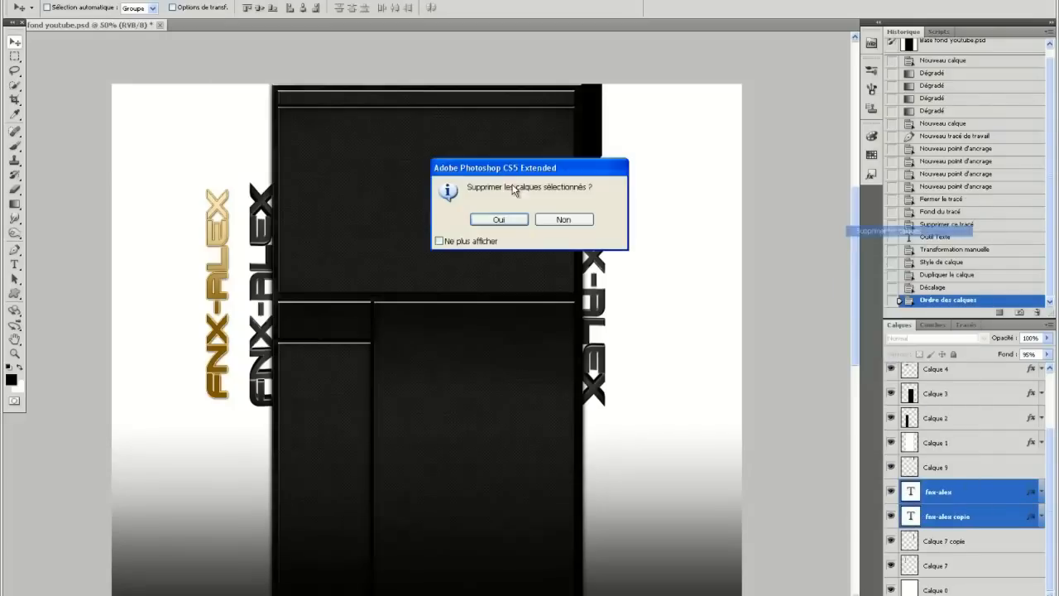
click(496, 219)
scroll(561, 152, up, 1)
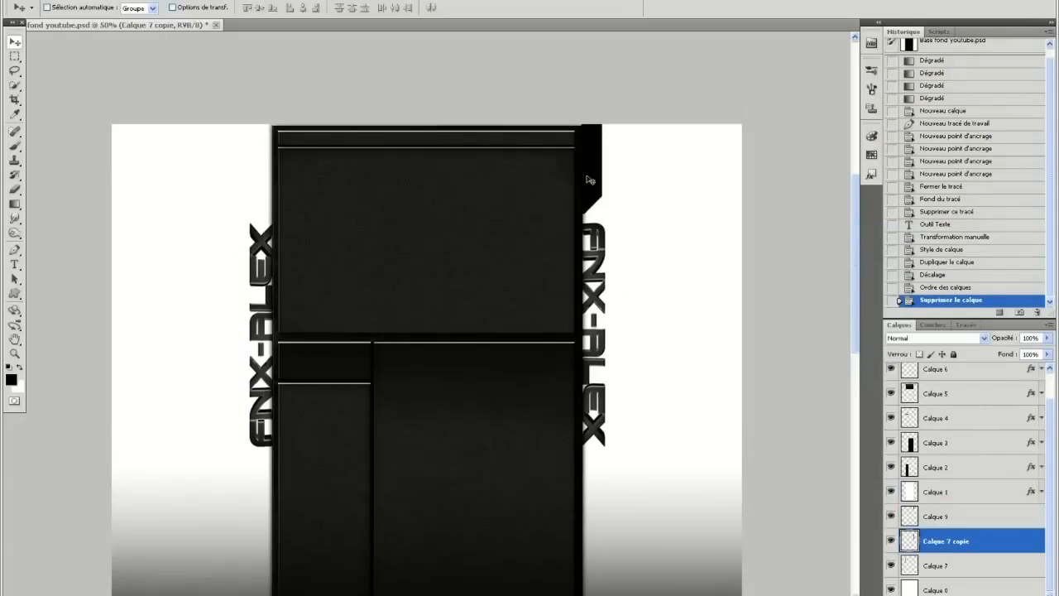
Open the layer style settings of Calque 9, keeping its corner shape in view beside the dialog
scroll(935, 494, up, 1)
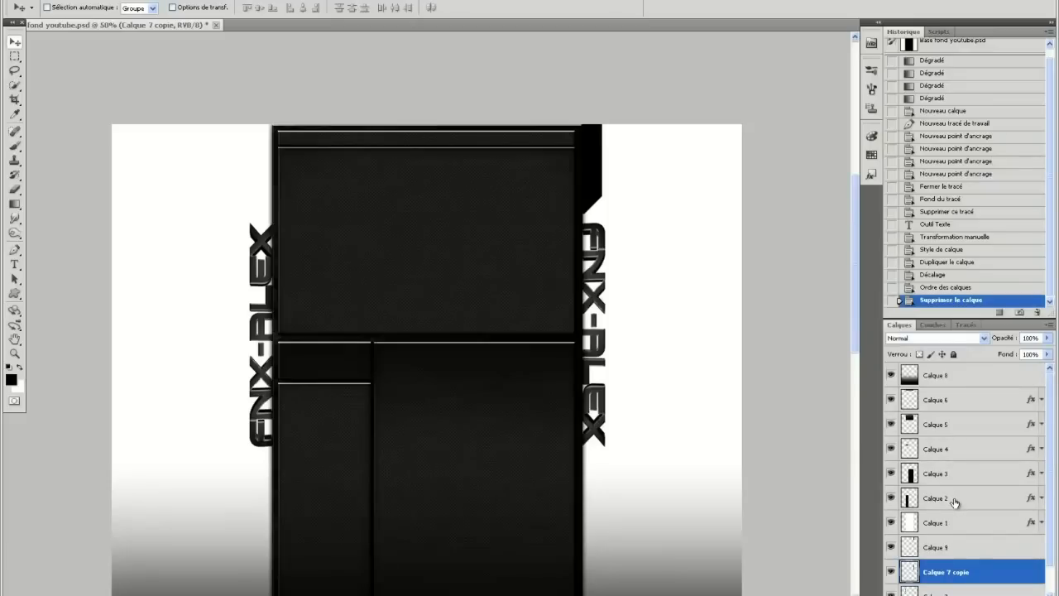
scroll(974, 464, down, 1)
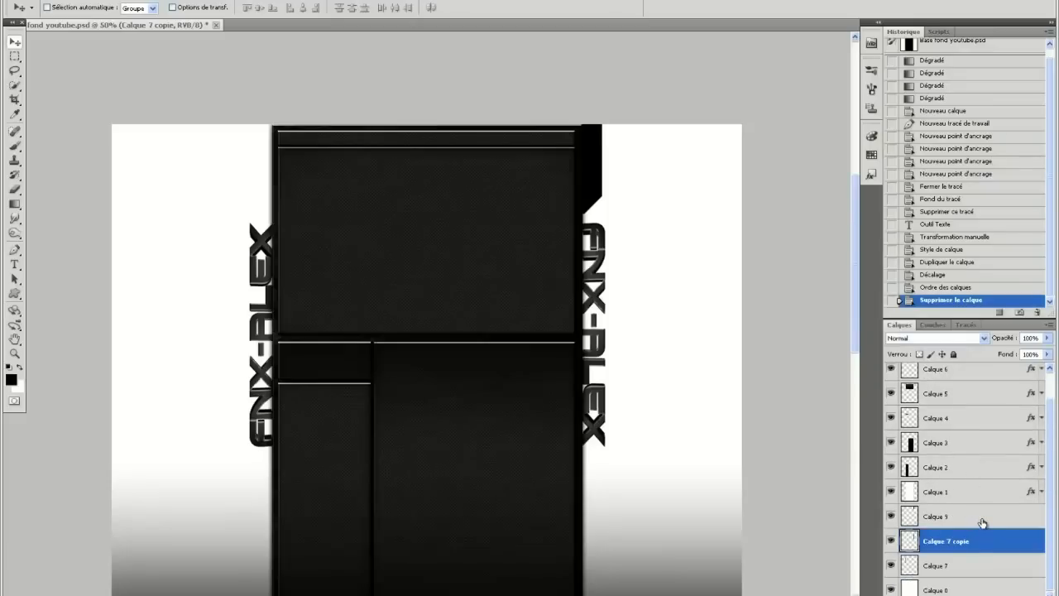
double_click(982, 522)
drag(635, 248, 749, 291)
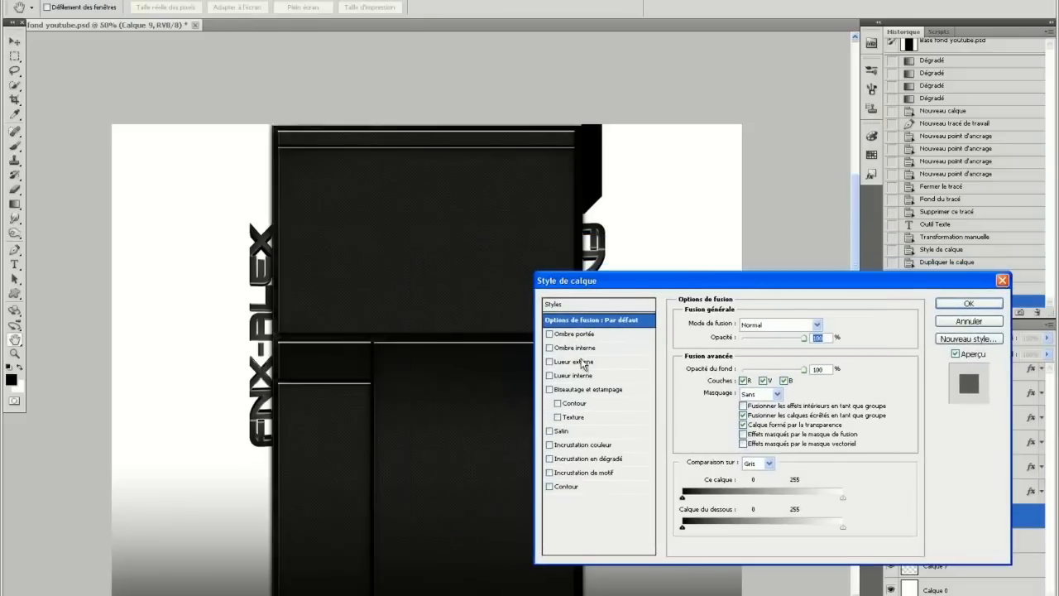
Try the black preset style with a white outline on Calque 9 and reset it to no style
click(545, 305)
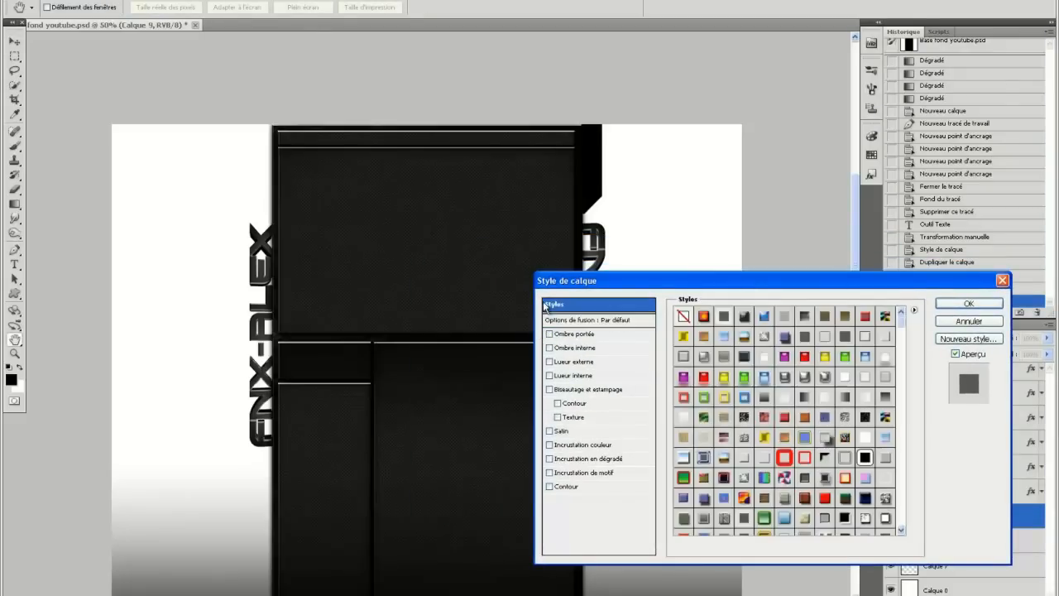
click(865, 457)
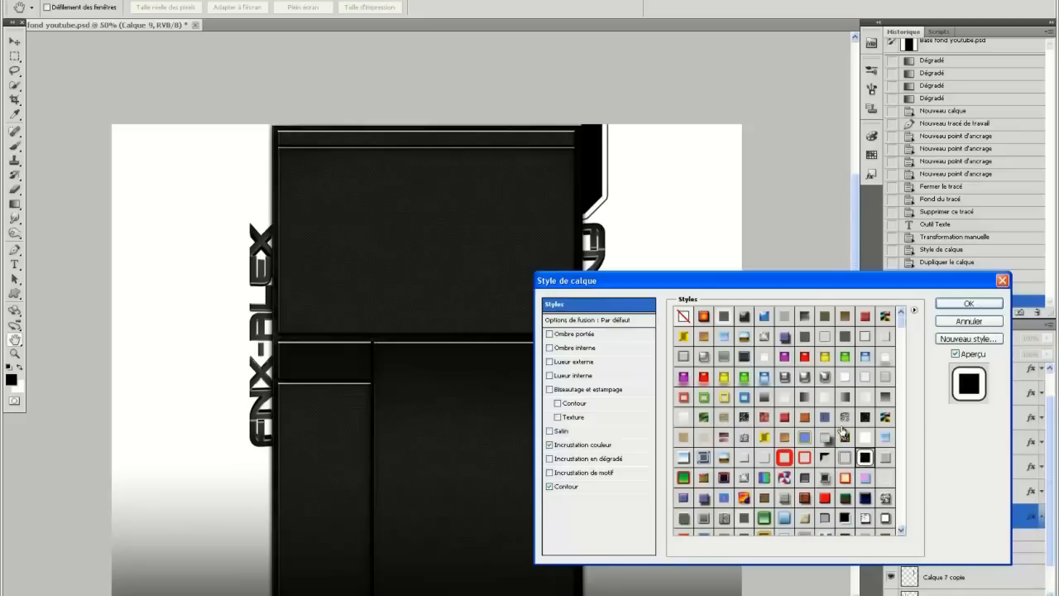
click(683, 317)
Enable the drop shadow (Ombre portée) for Calque 9 and show its settings
click(549, 333)
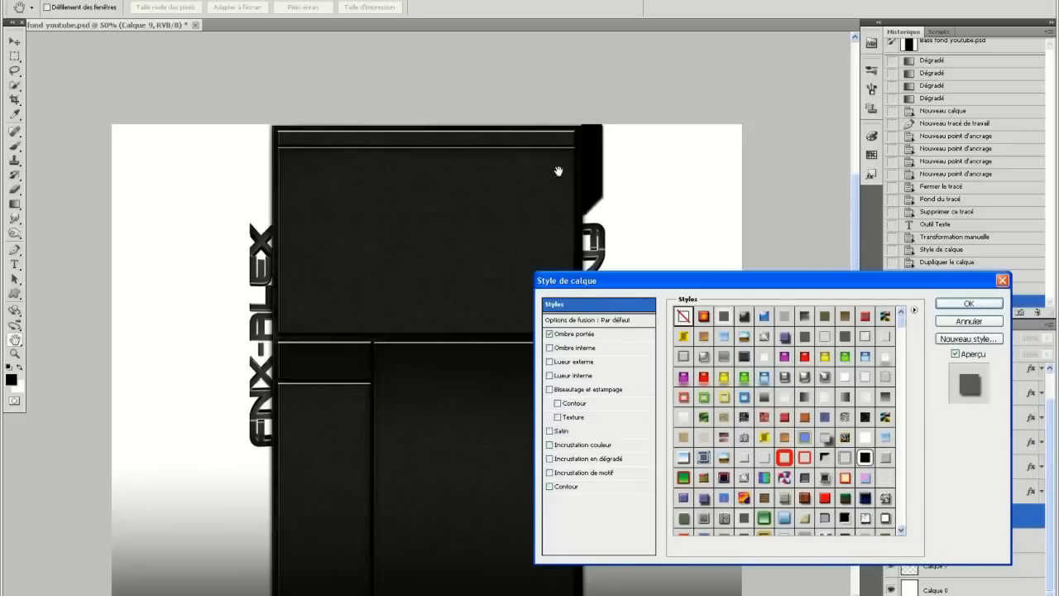
click(574, 333)
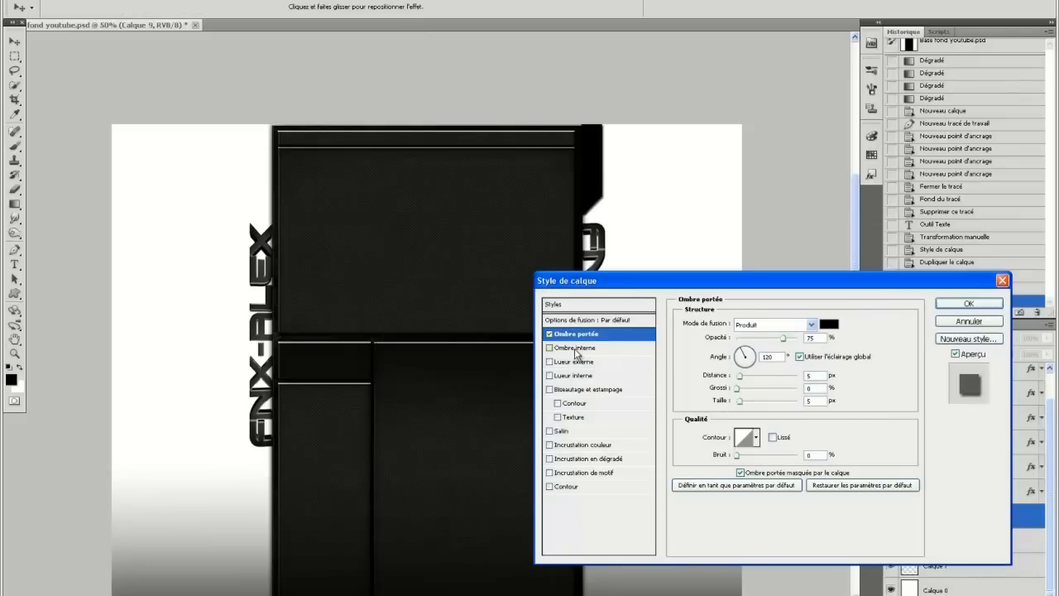
Try the bevel, colour overlay and gradient overlay effects on Calque 9, switching each off again
click(550, 389)
click(550, 388)
click(551, 444)
click(550, 444)
click(550, 458)
click(550, 458)
Enable the pattern overlay (Incrustation de motif) on Calque 9, try the green stone and tan patterns, and browse the pattern library
click(579, 475)
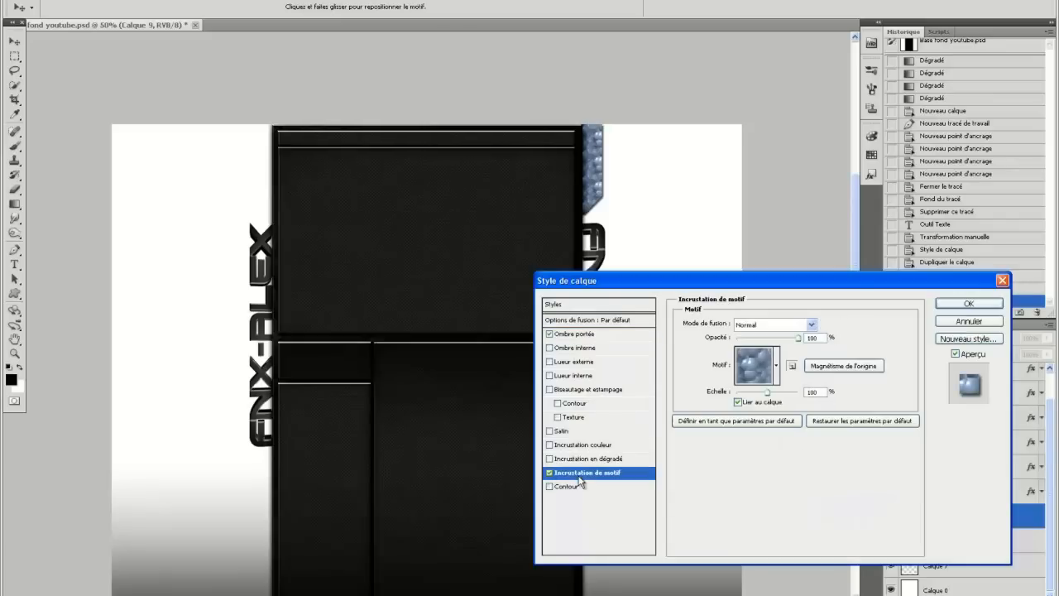
click(769, 368)
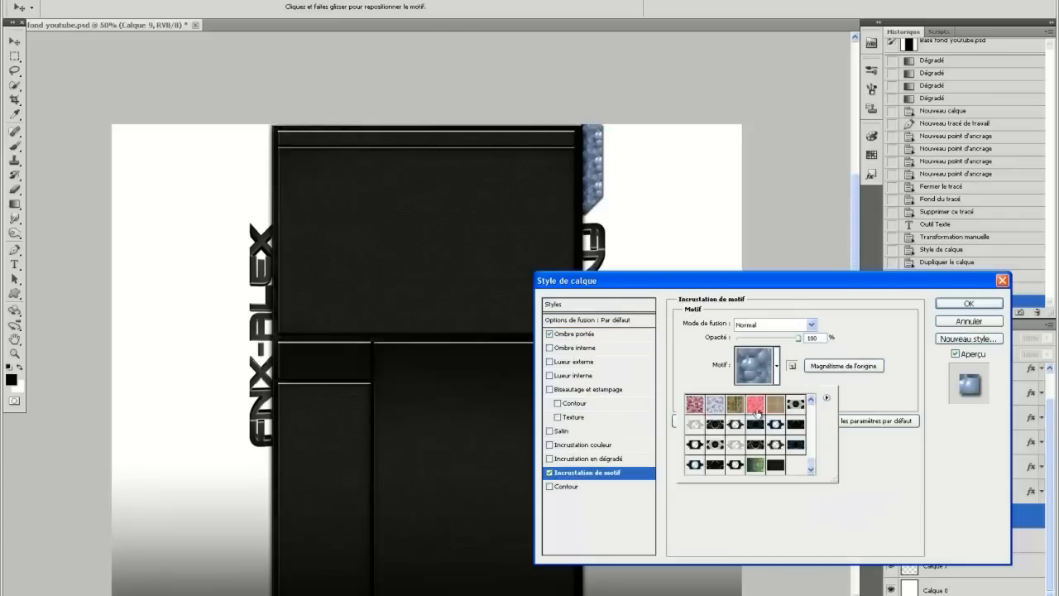
click(774, 466)
click(756, 464)
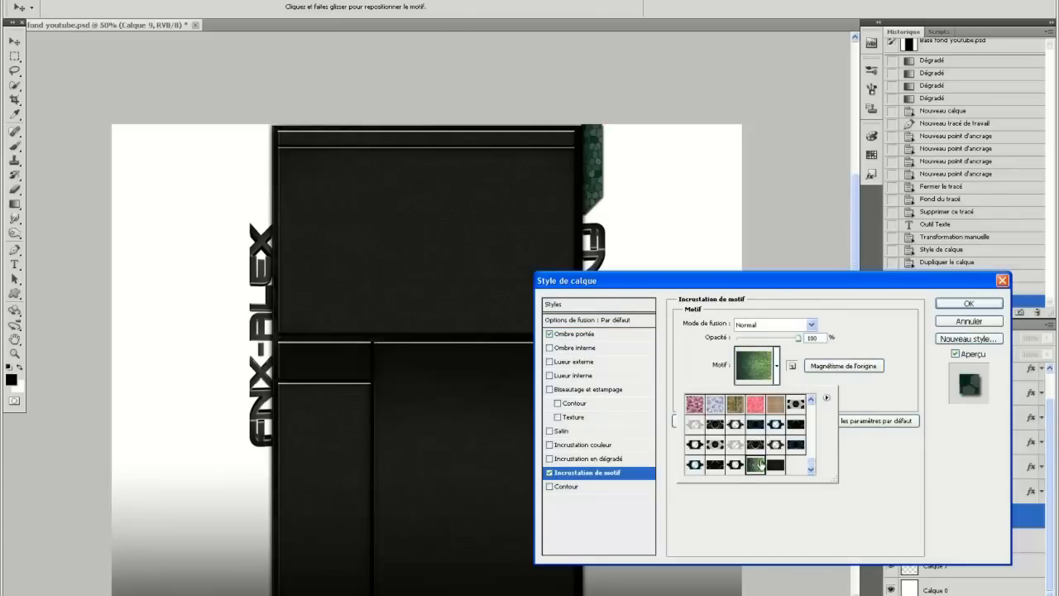
scroll(755, 464, up, 2)
click(772, 463)
scroll(764, 457, up, 2)
scroll(761, 455, up, 4)
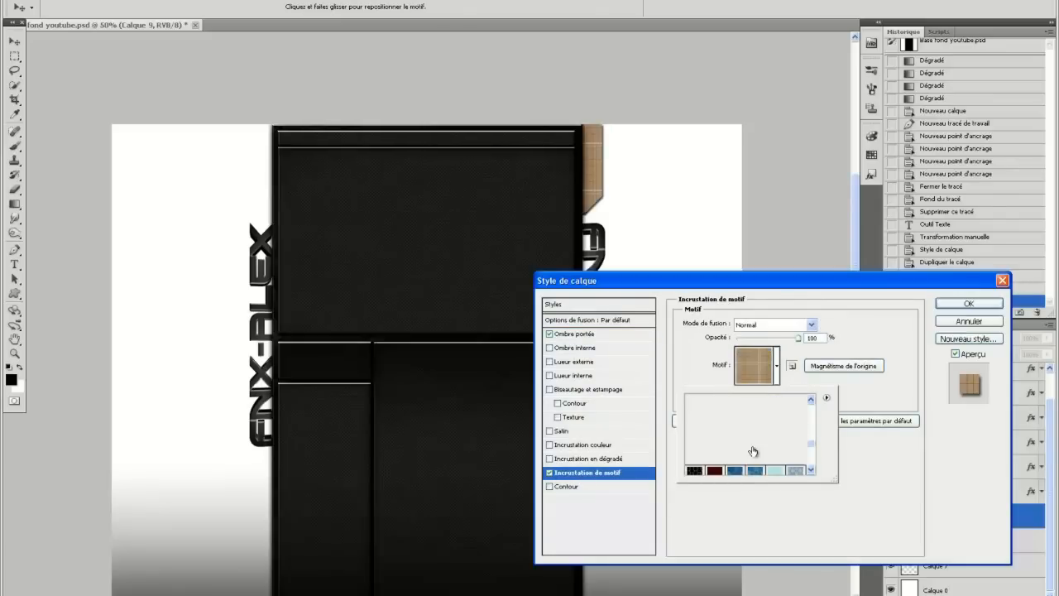
scroll(761, 449, up, 3)
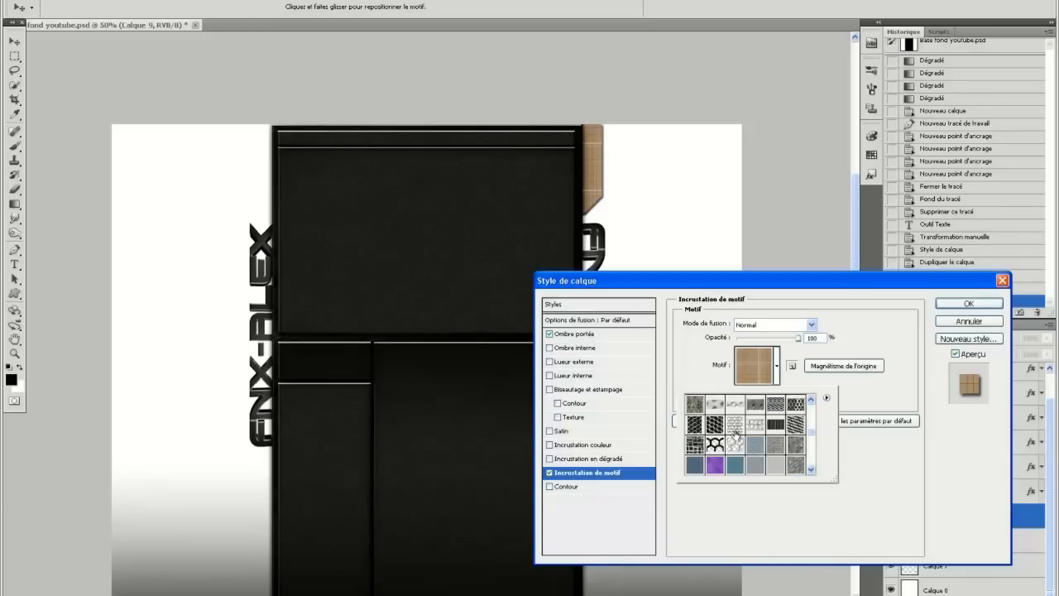
scroll(744, 447, up, 2)
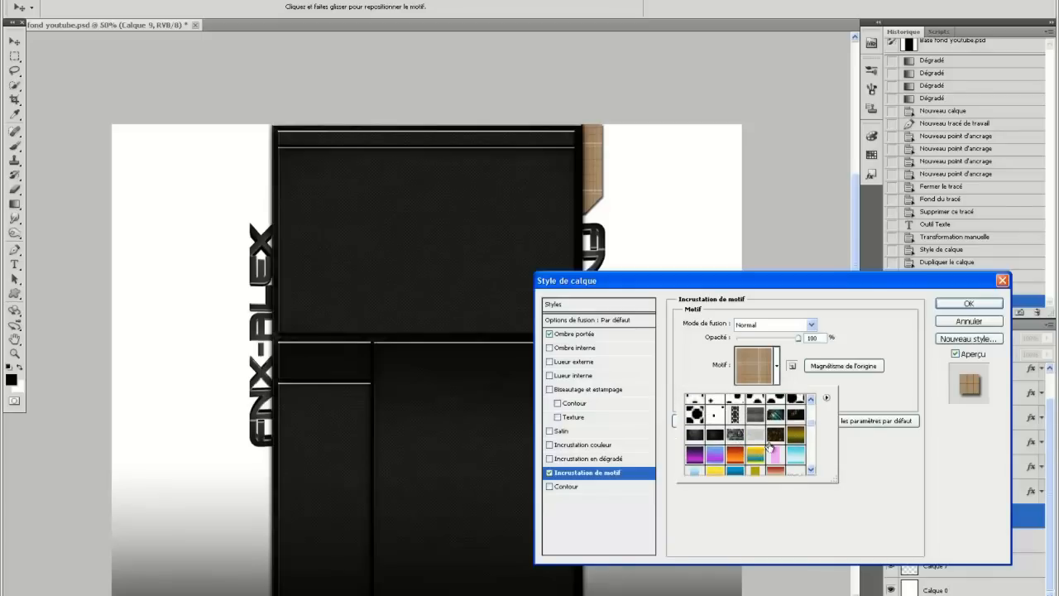
Try the dark metal tread and honeycomb patterns, and choose the dark grey brushed pattern for the overlay
click(716, 433)
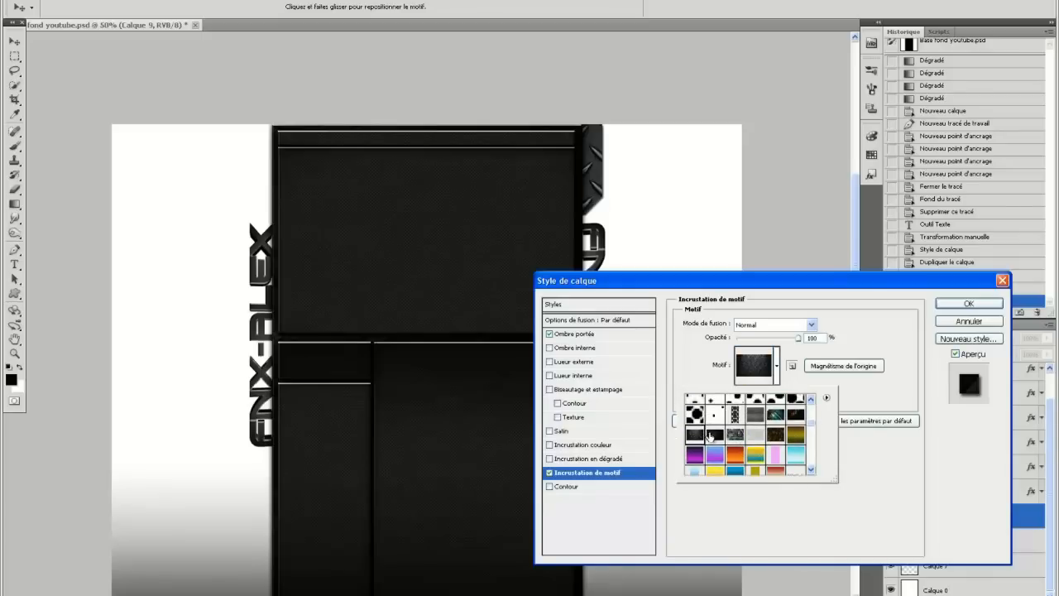
click(733, 435)
click(735, 413)
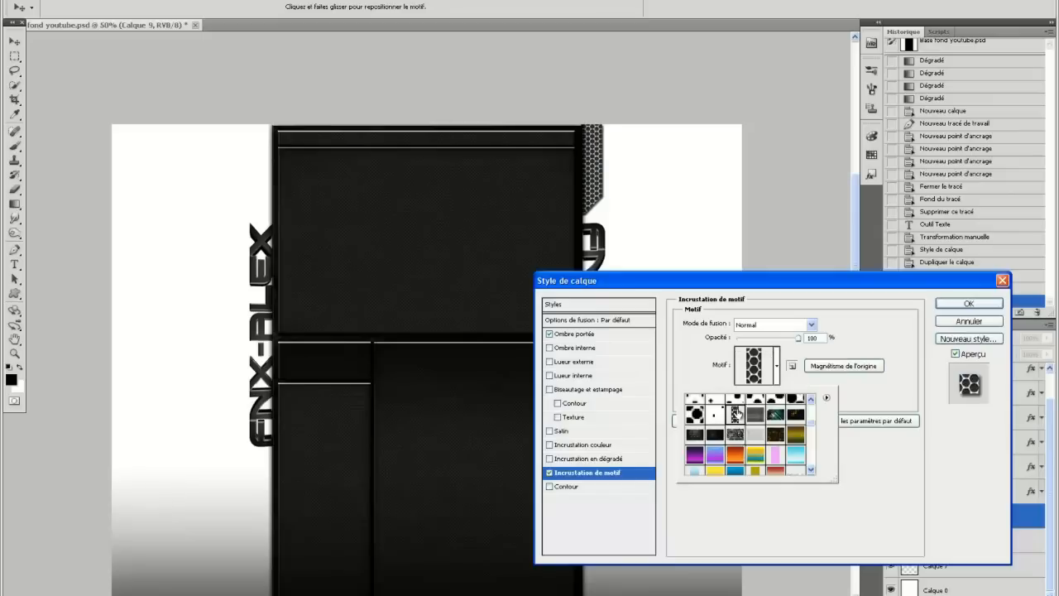
click(759, 415)
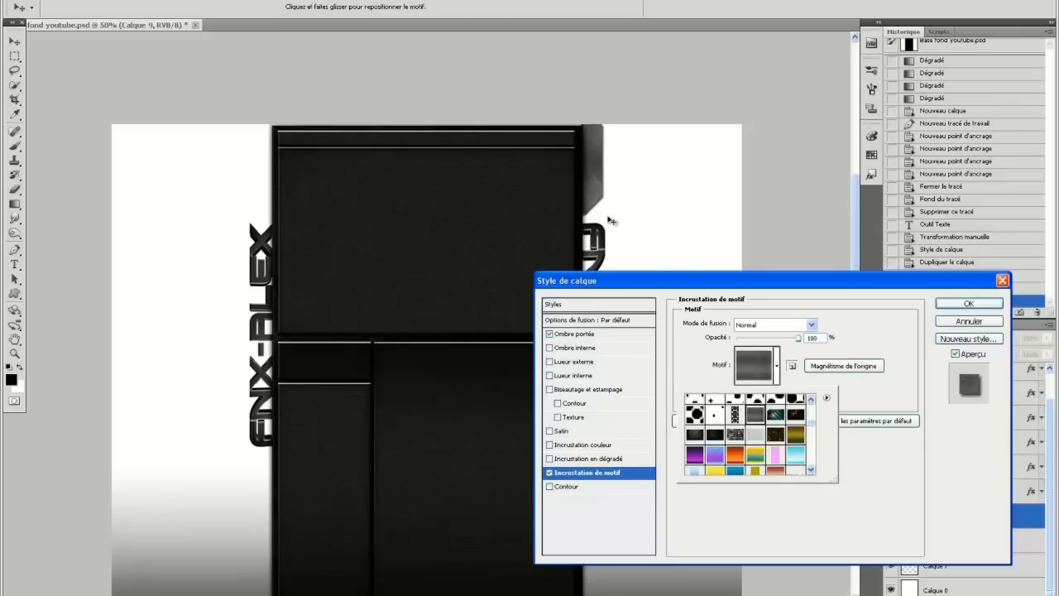
click(717, 513)
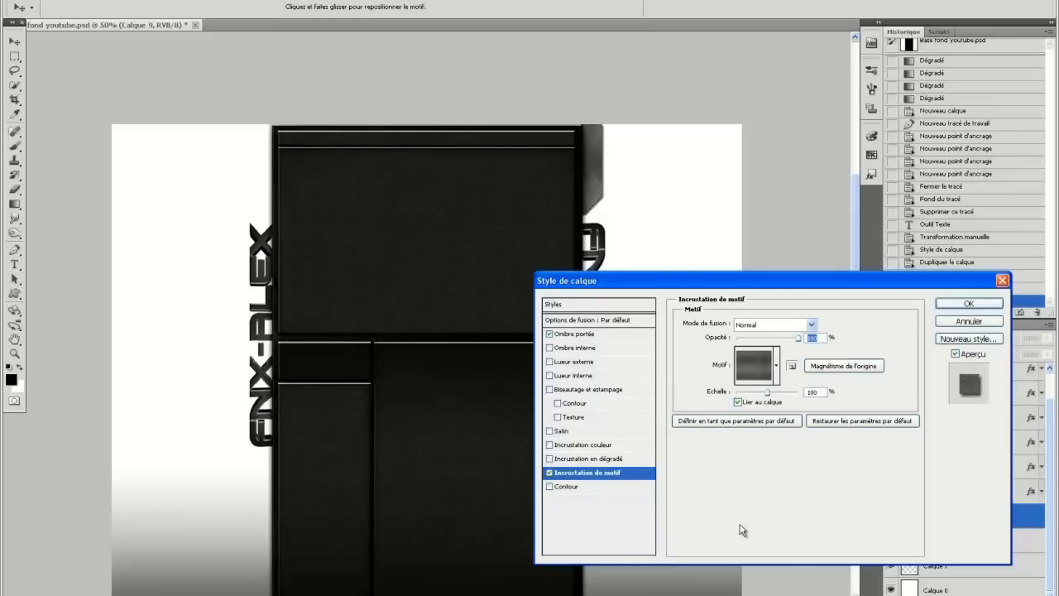
Add a dark red outside stroke (Contour) to Calque 9, apply the layer style and collapse the layer's effects list
click(550, 487)
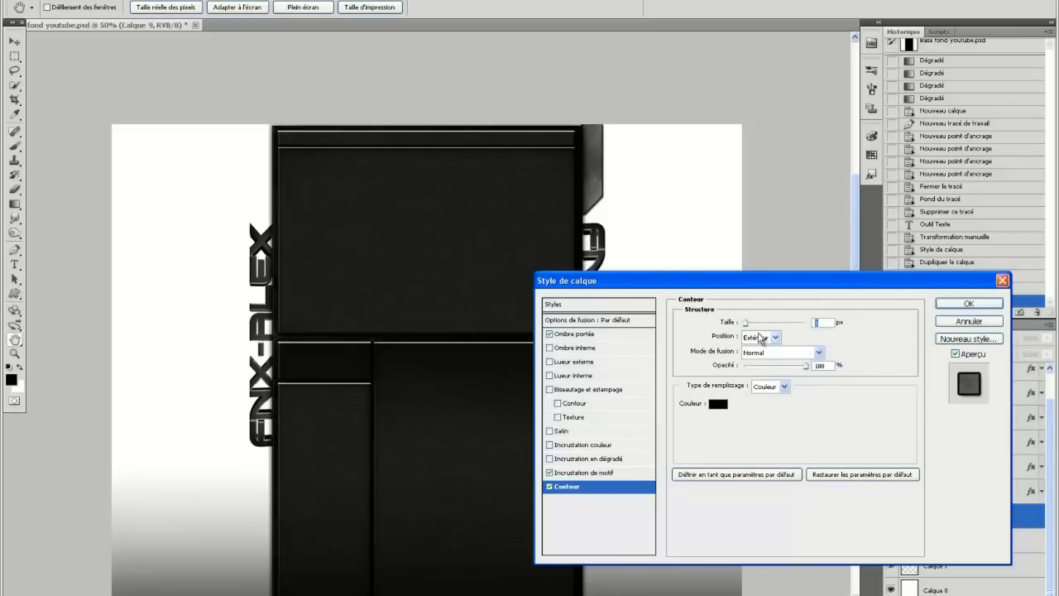
click(718, 403)
mouse_move(641, 352)
mouse_down()
mouse_move(531, 248)
mouse_move(680, 317)
mouse_move(718, 290)
mouse_up()
drag(671, 329, 709, 383)
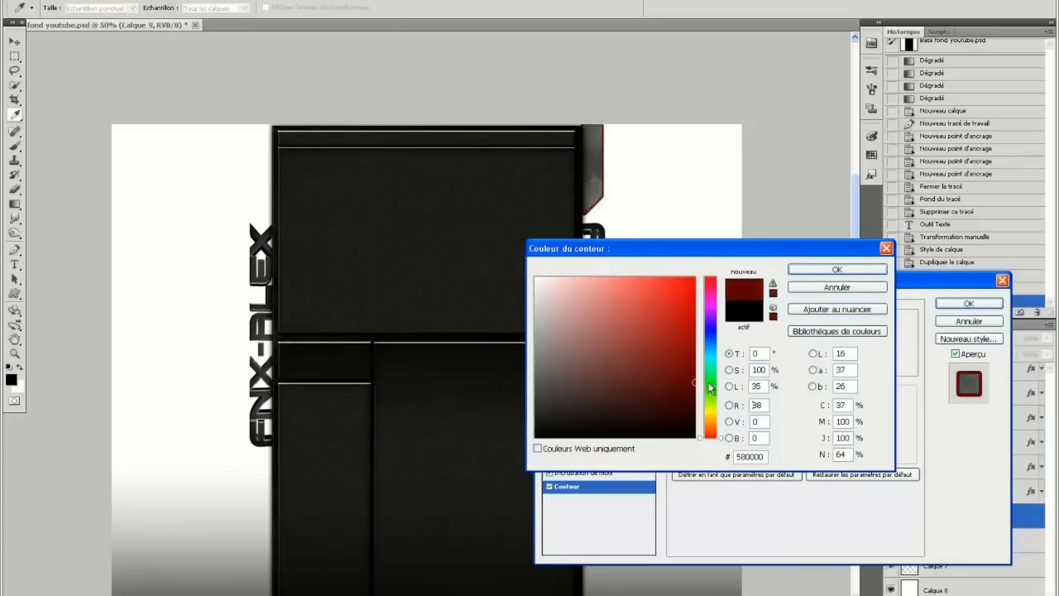
click(837, 269)
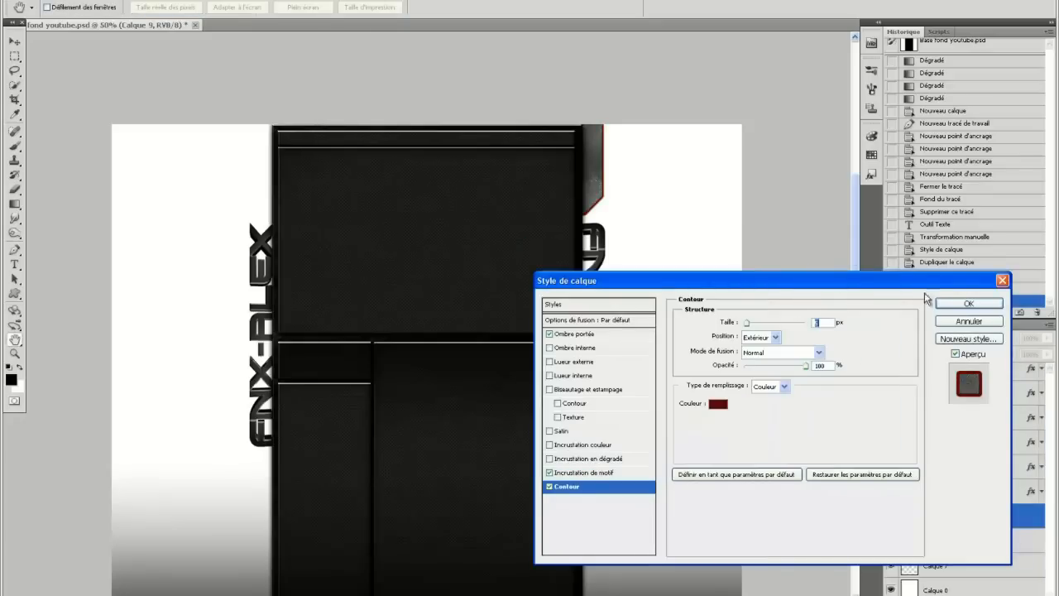
click(969, 303)
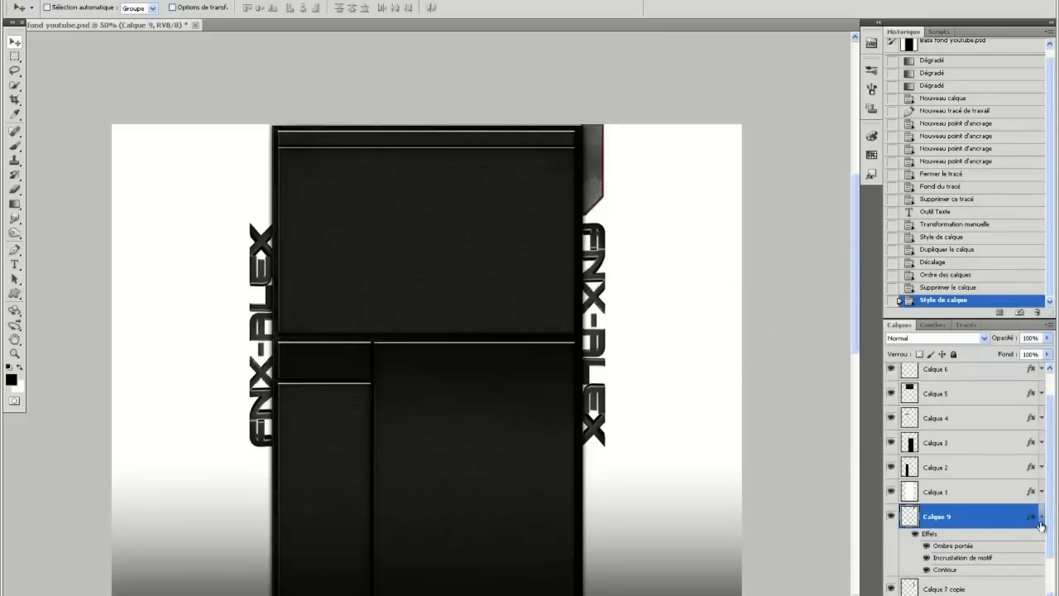
click(1041, 518)
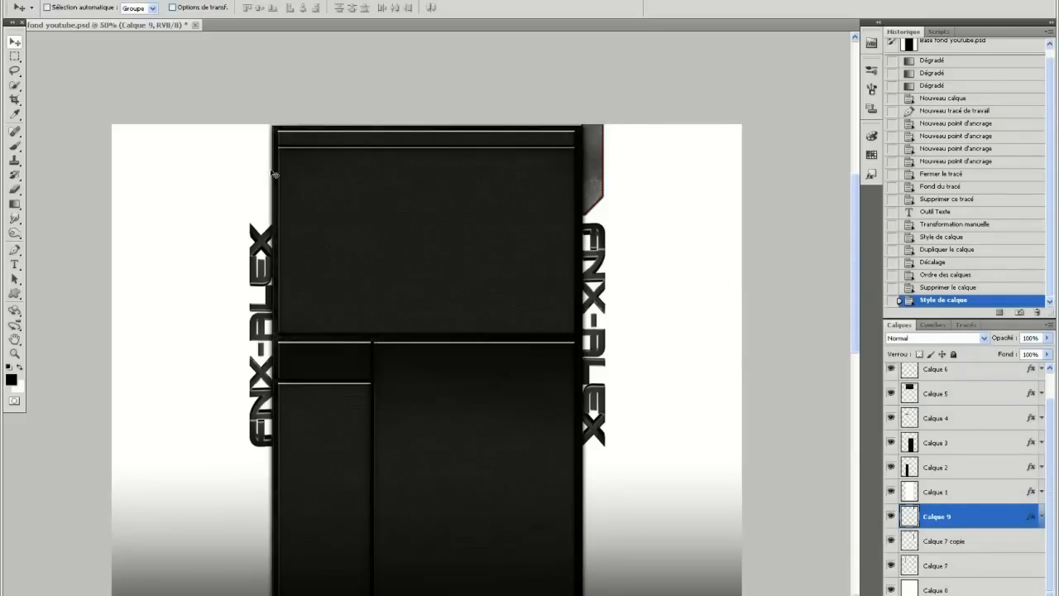
Duplicate Calque 9 as Calque 9 copie and flip the copy horizontally
right_click(979, 521)
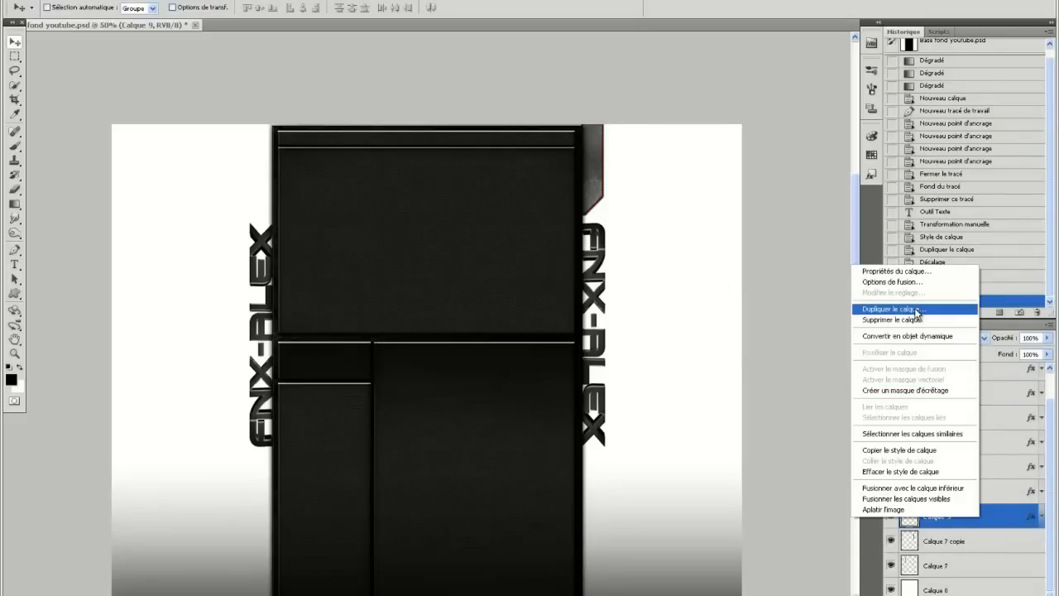
click(916, 309)
click(571, 142)
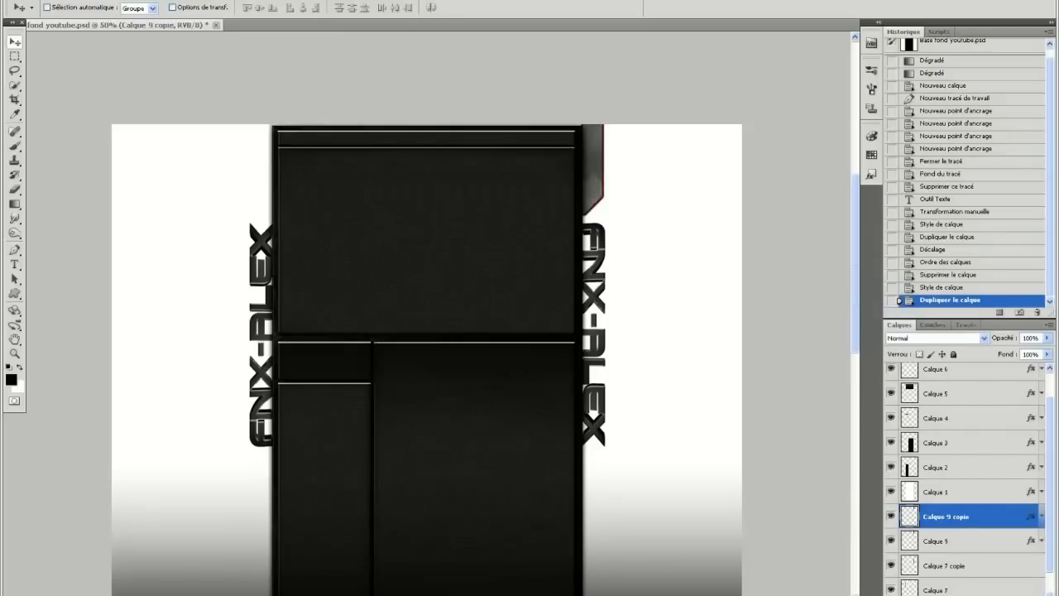
click(64, 2)
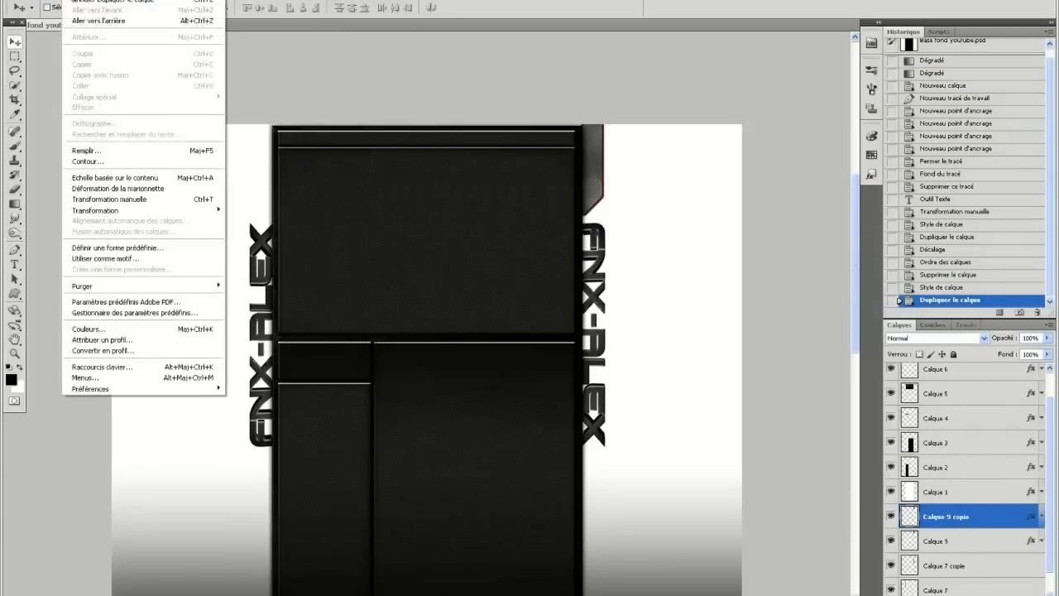
mouse_move(200, 211)
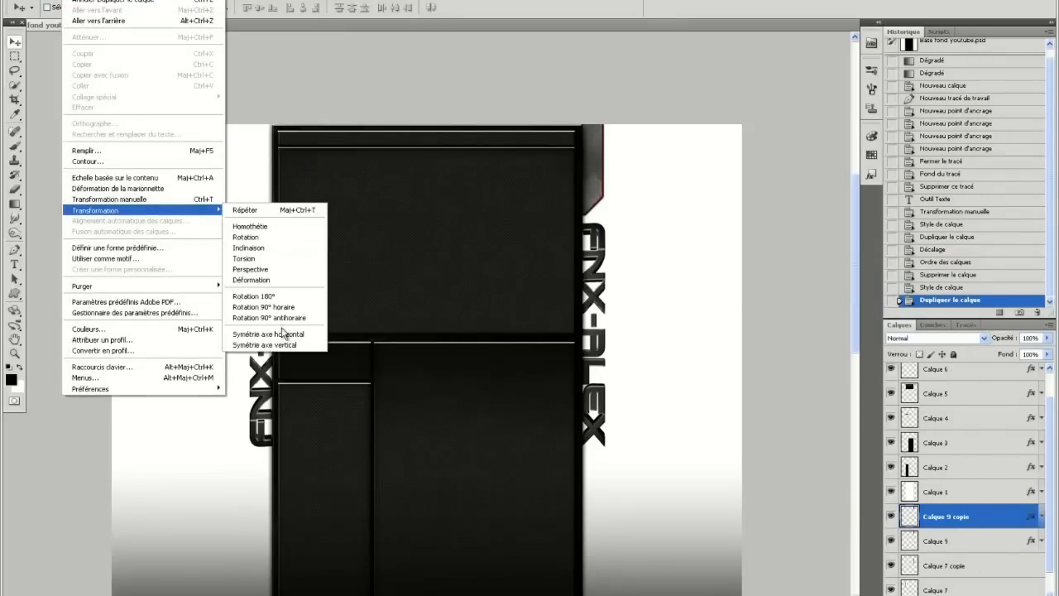
click(282, 335)
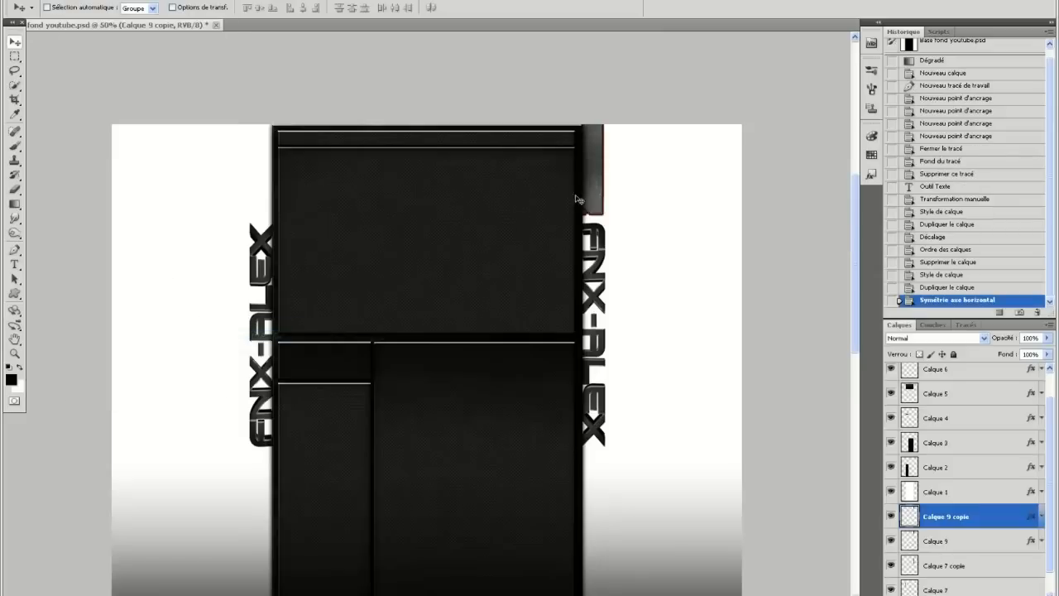
Move the flipped corner shape to the left side of the dark panel, above the lettering, and fine-tune its position
drag(276, 181, 255, 179)
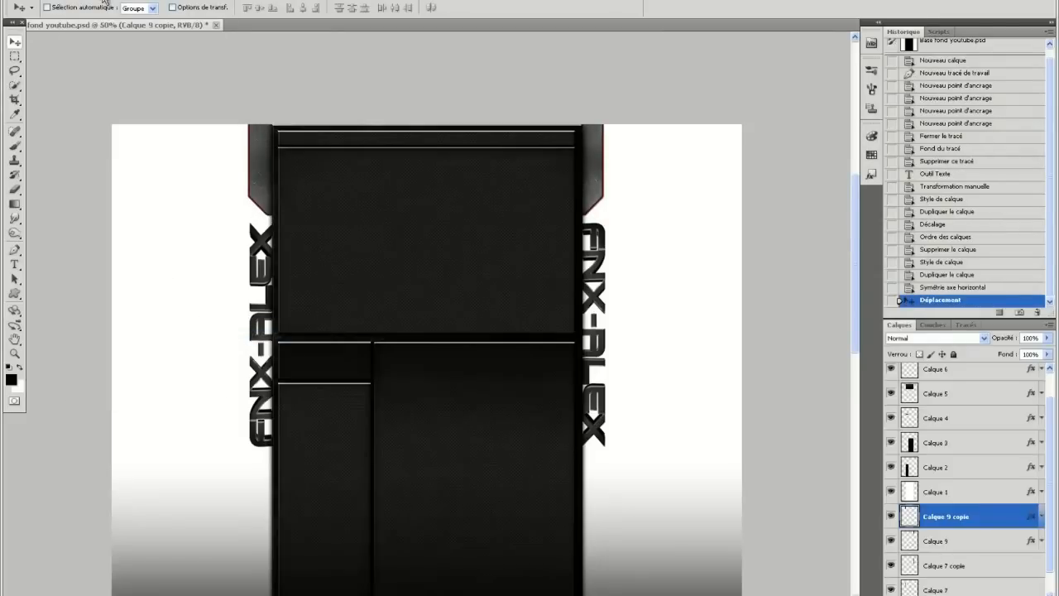
click(103, 1)
click(108, 198)
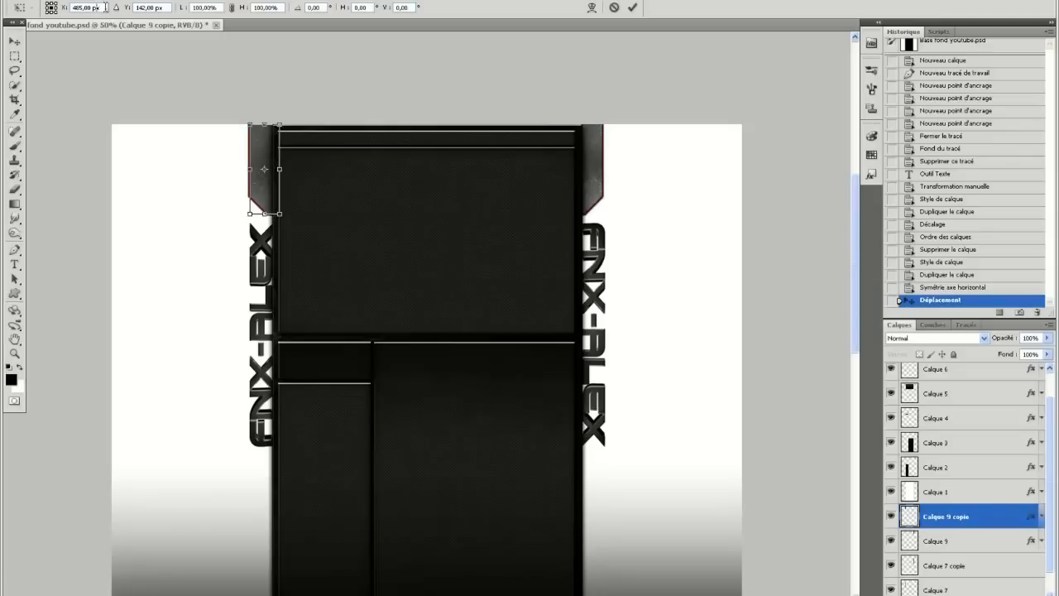
click(632, 7)
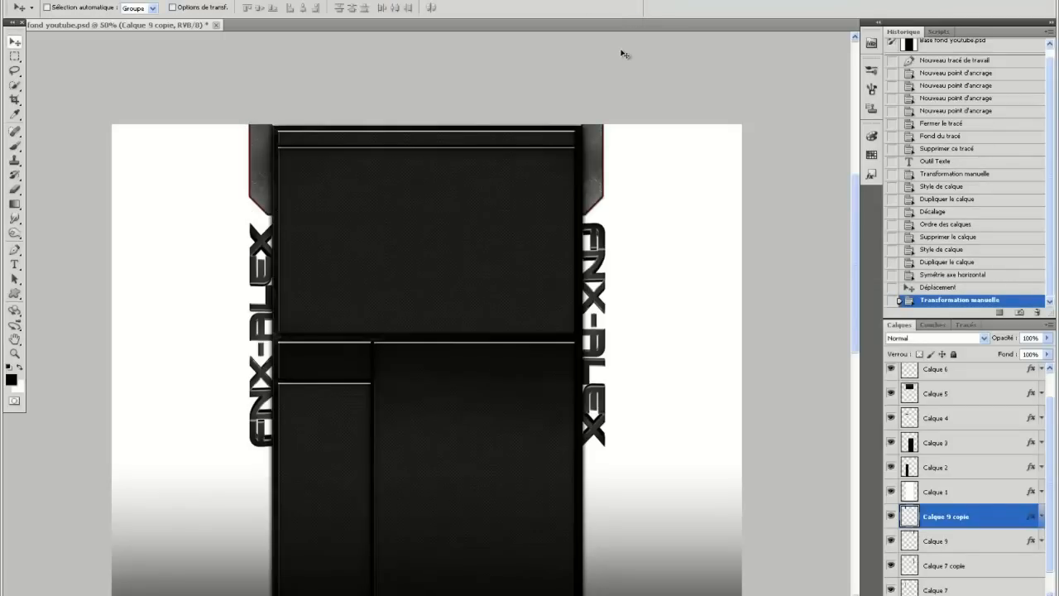
drag(263, 194, 265, 194)
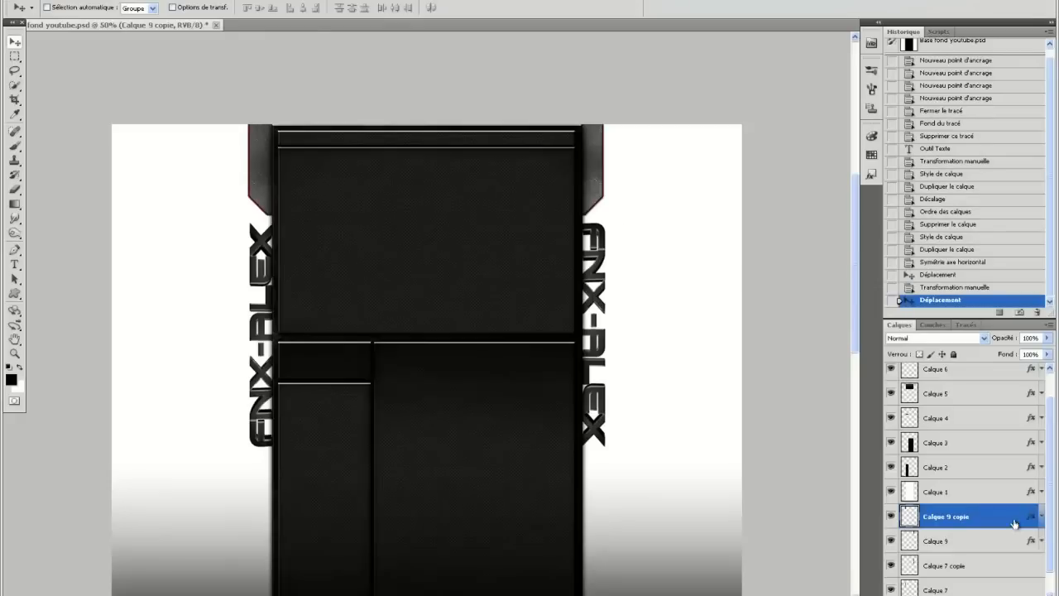
Duplicate Calque 9 copie and move the duplicate corner shape beneath the lettering on the left side of the dark panel
scroll(453, 339, down, 2)
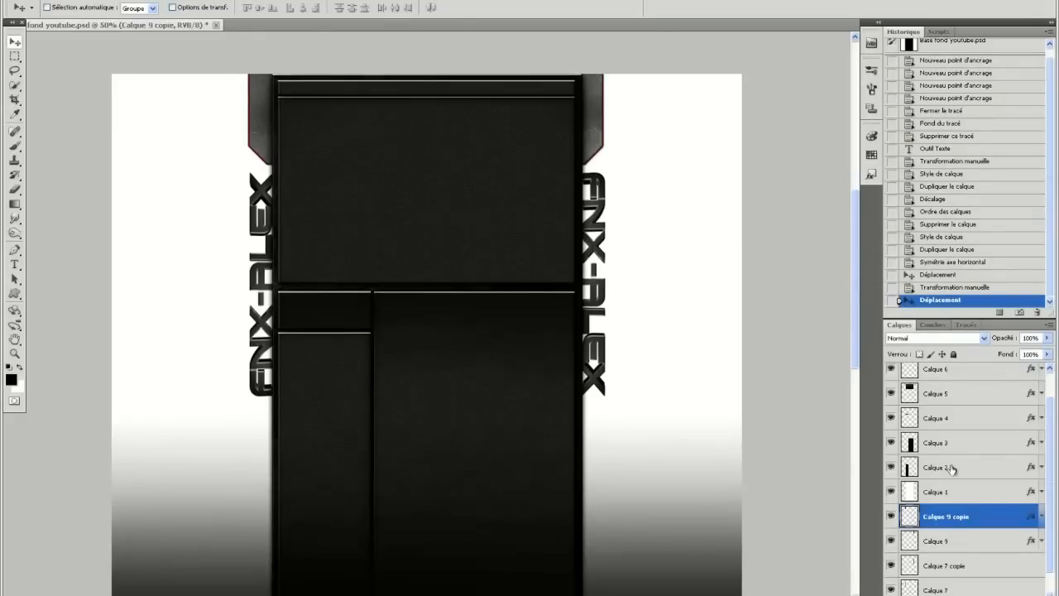
right_click(990, 517)
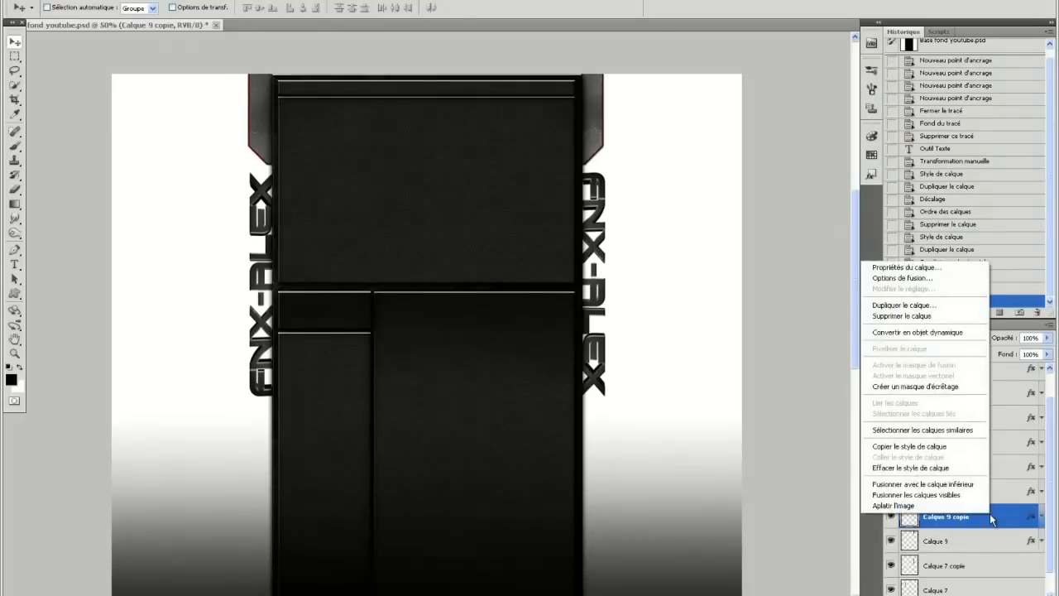
click(916, 307)
click(584, 146)
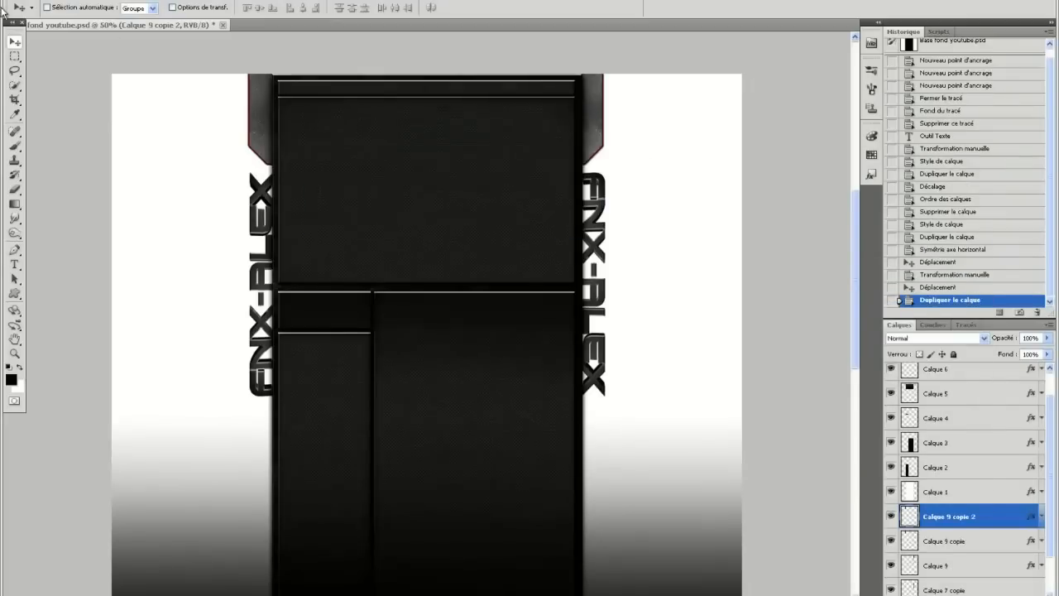
drag(267, 178, 259, 484)
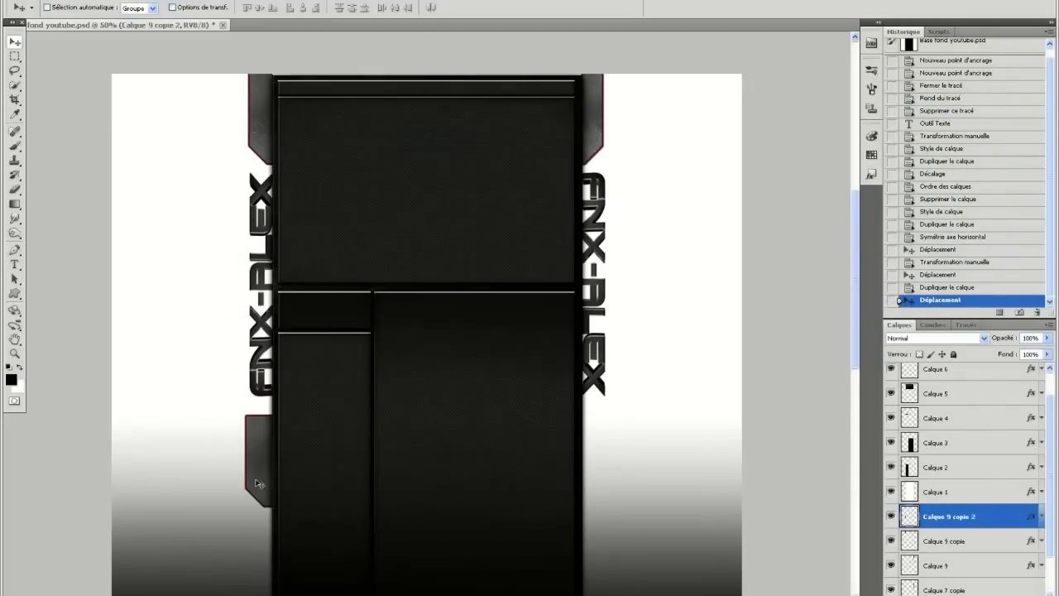
Free-transform the duplicate corner shape to -100% width and height, and place it beneath the lettering on the panel's right side
click(76, 0)
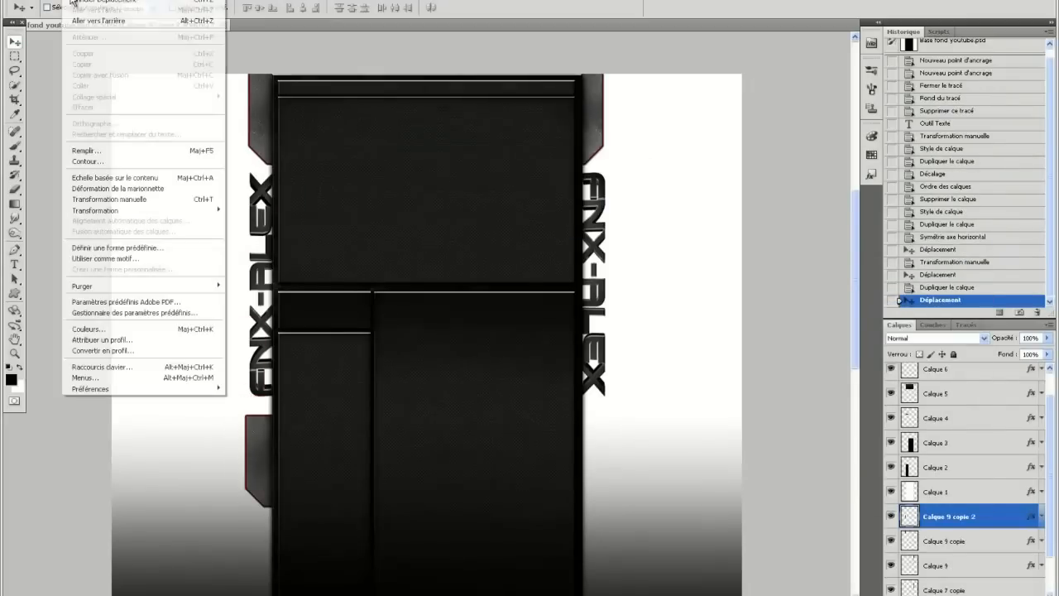
click(175, 202)
drag(342, 436, 198, 465)
drag(257, 430, 580, 426)
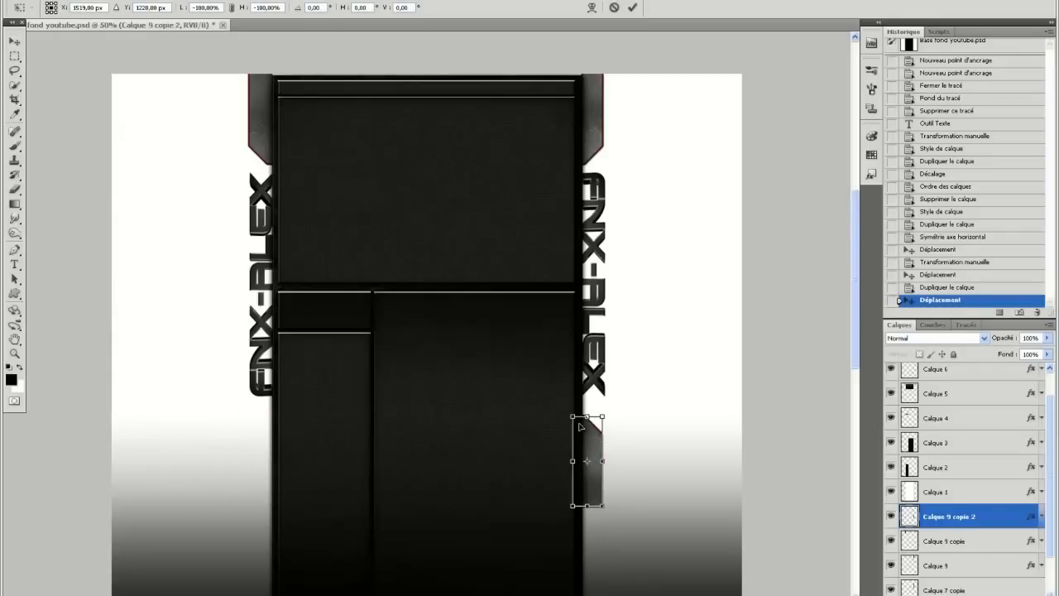
click(632, 7)
Draw a closed rectangular Pen path from the lower right shape's outer bottom corner down past the canvas bottom and back behind the panel
scroll(558, 314, down, 3)
scroll(534, 160, down, 3)
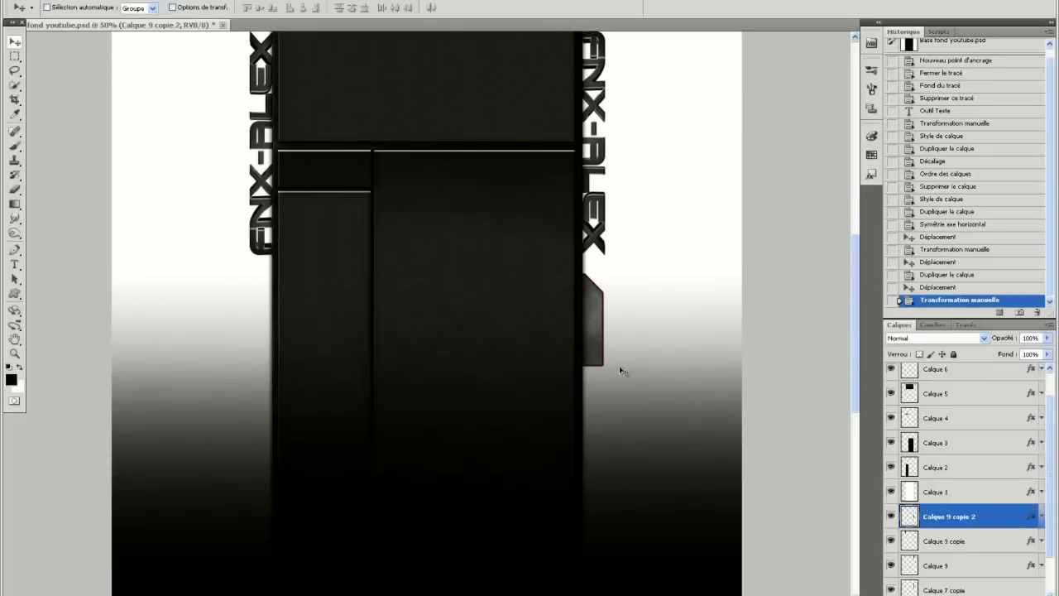
scroll(584, 56, up, 2)
click(500, 2)
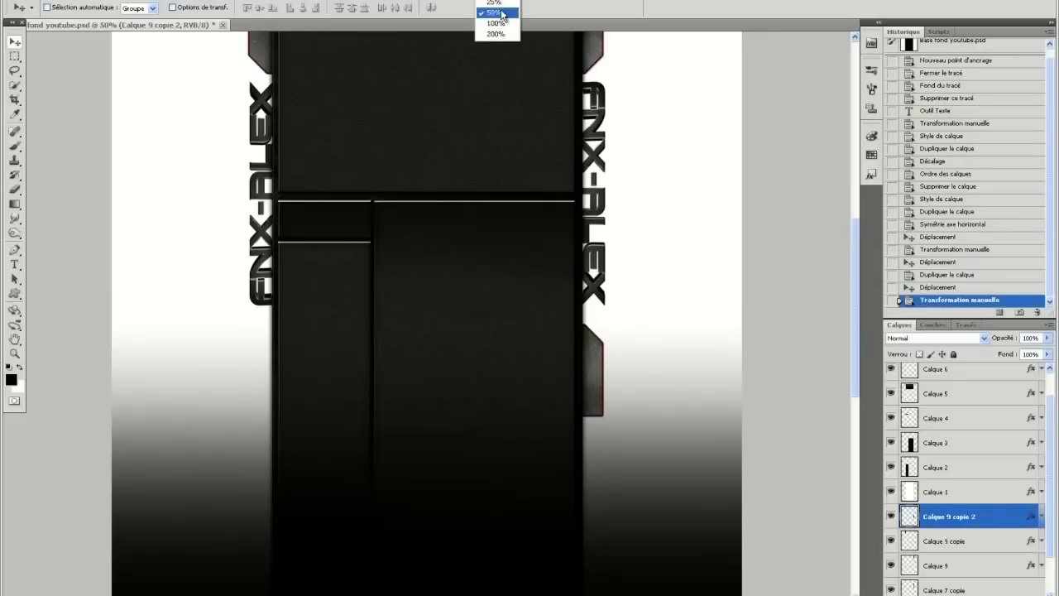
click(501, 24)
scroll(624, 219, up, 1)
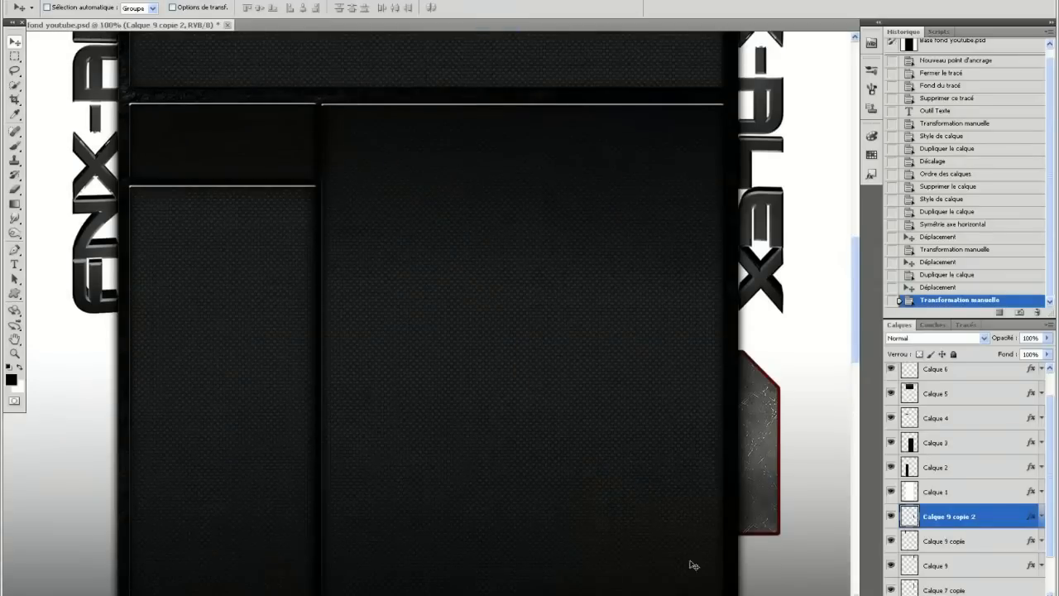
drag(538, 594, 620, 595)
scroll(621, 494, down, 1)
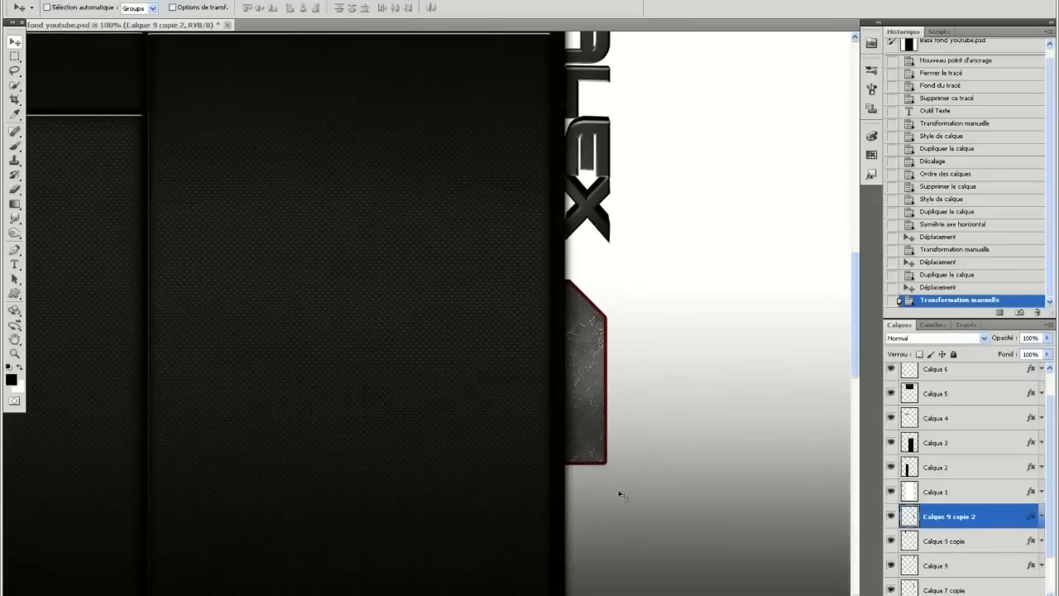
click(14, 249)
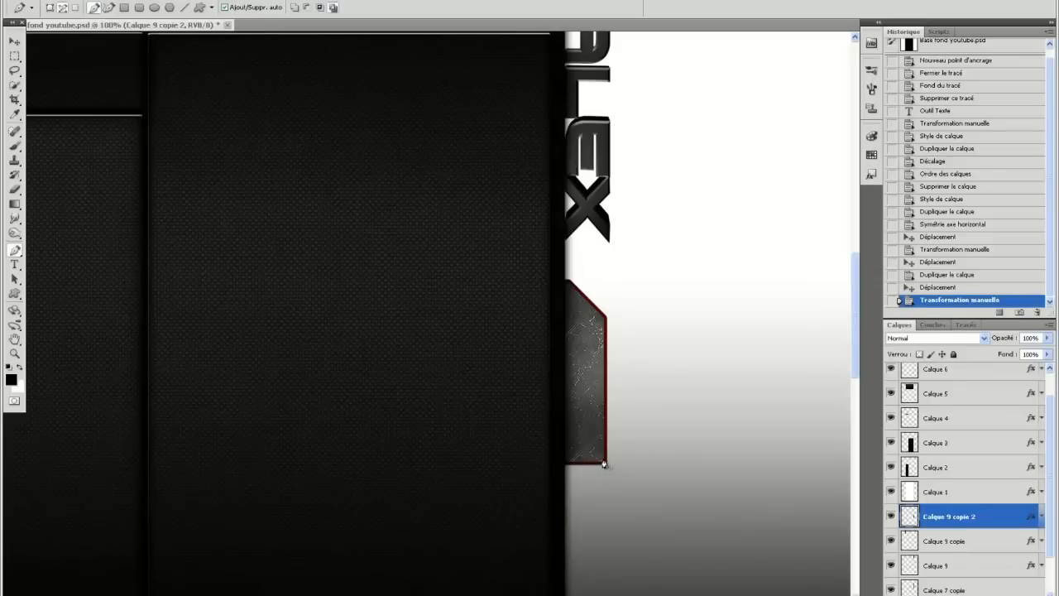
click(603, 463)
scroll(600, 465, down, 8)
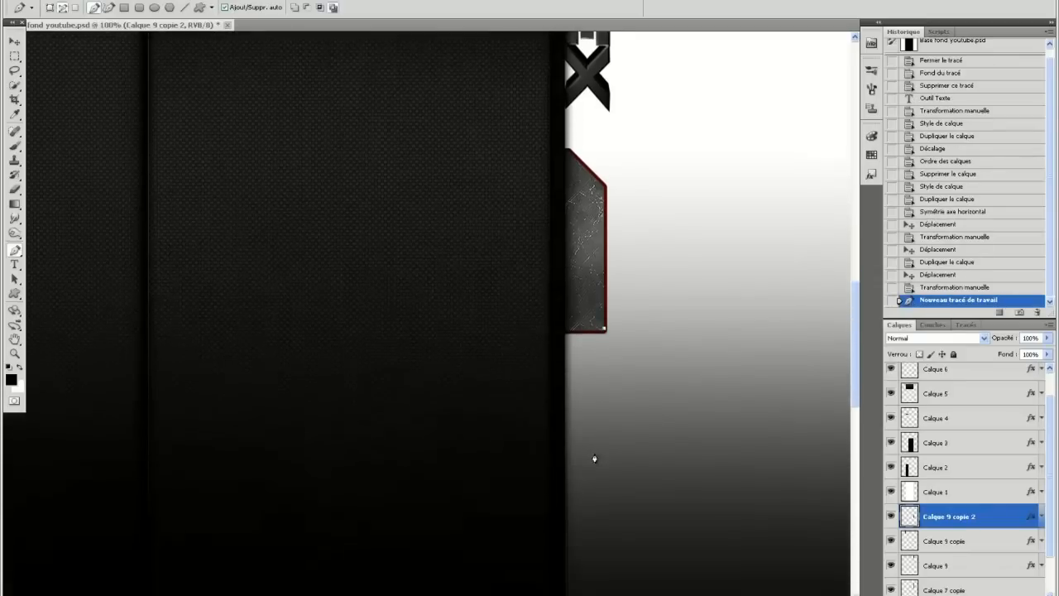
scroll(634, 440, down, 6)
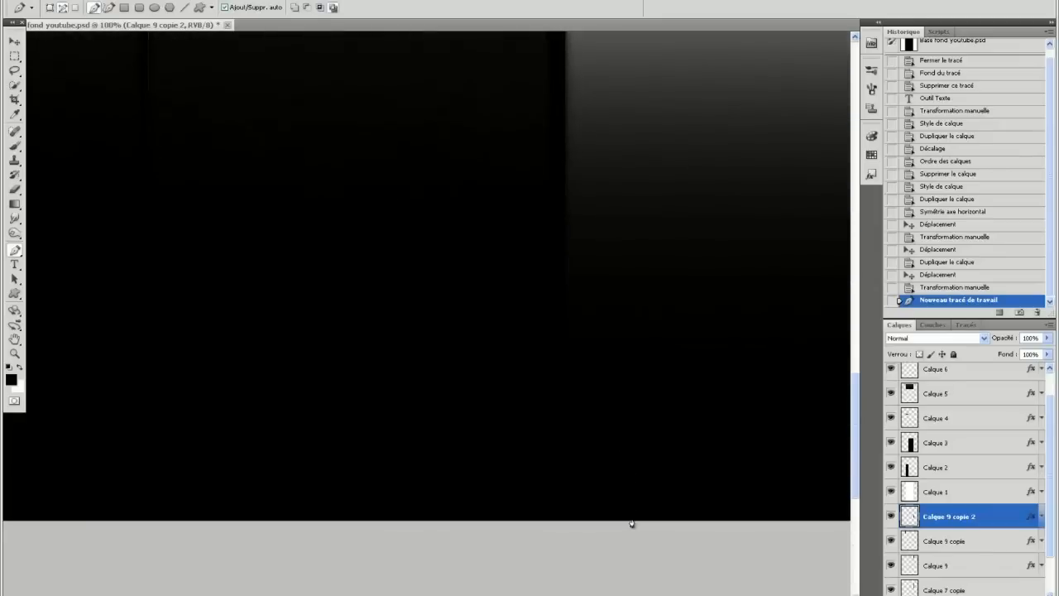
click(603, 534)
click(527, 535)
click(527, 165)
scroll(529, 195, up, 7)
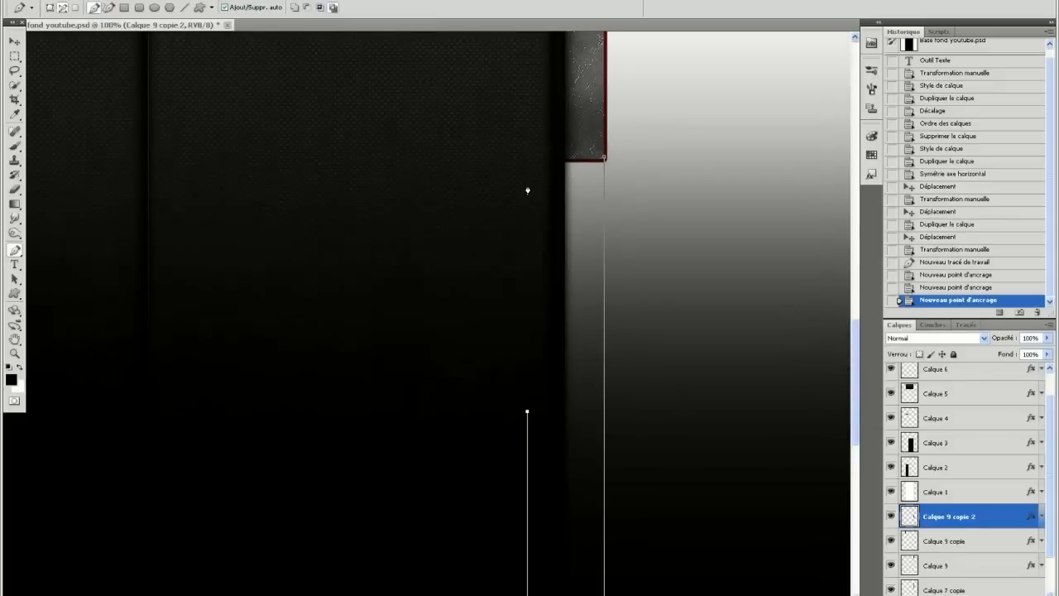
click(526, 157)
click(605, 160)
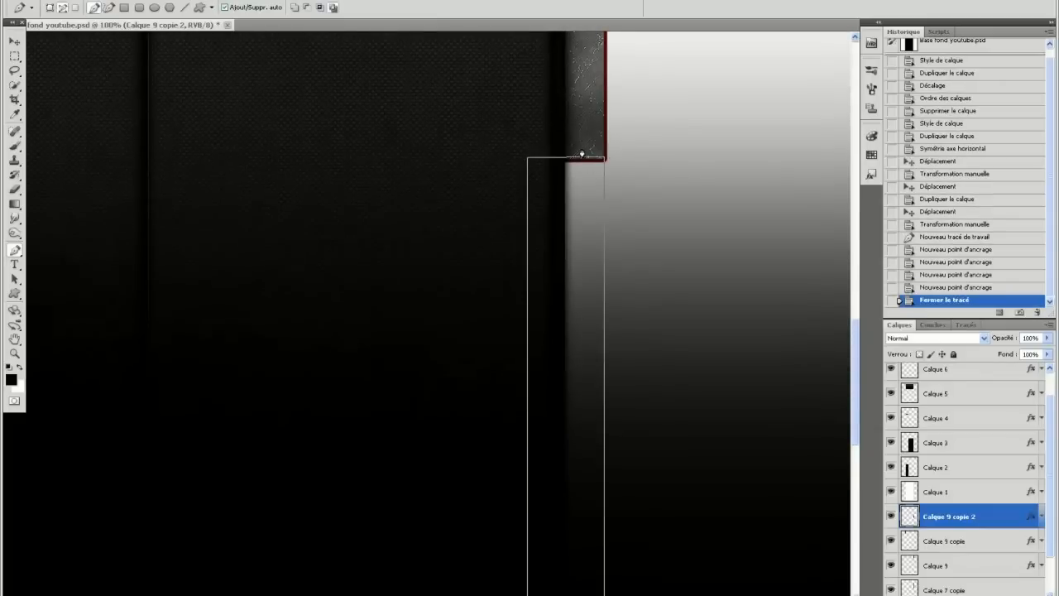
Fill the path on Calque 9 copie 2 to extend the corner shape downward, and delete the path
right_click(571, 145)
click(611, 210)
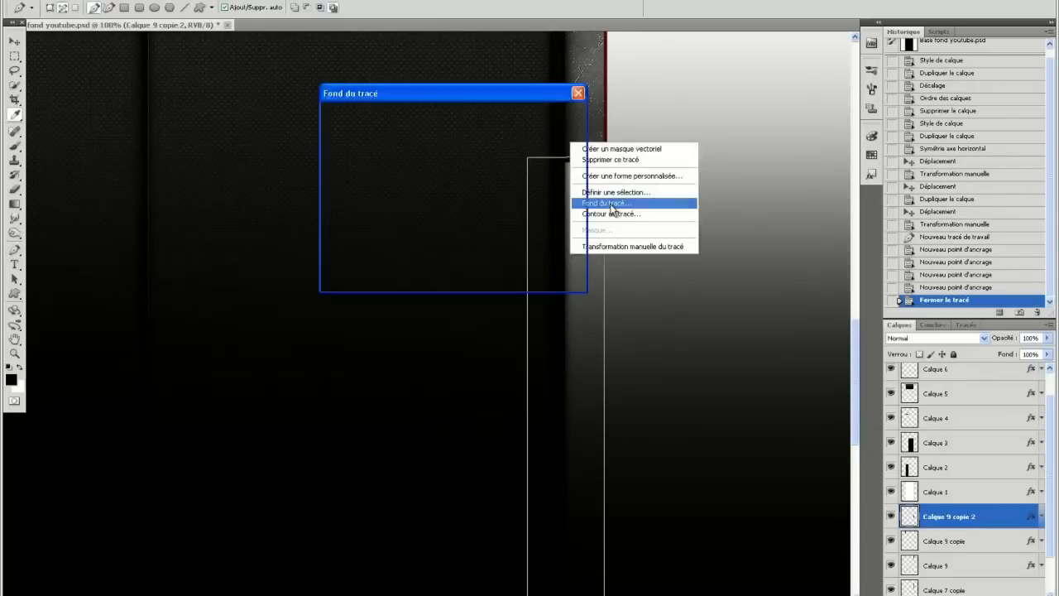
click(548, 119)
right_click(668, 201)
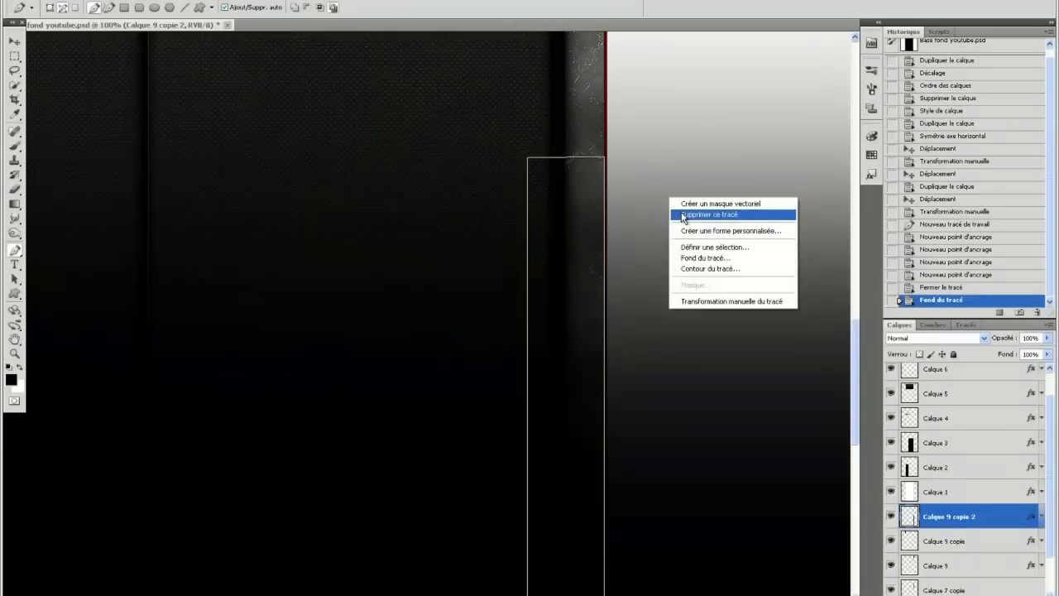
click(688, 220)
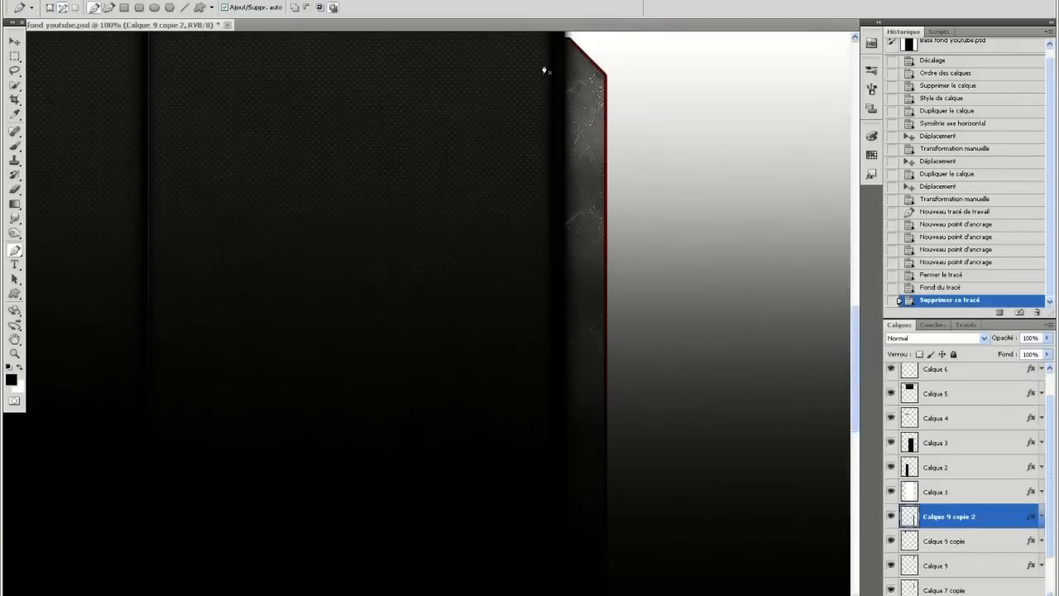
Duplicate Calque 9 copie 2 as Calque 9 copie 3 and flip the copy horizontally
click(509, 2)
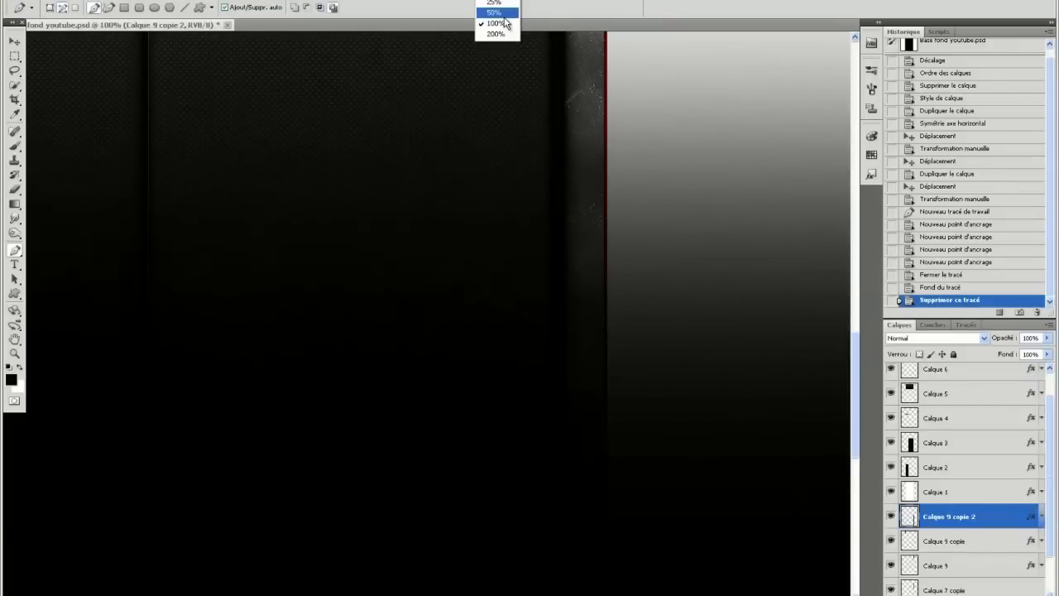
click(506, 11)
scroll(500, 359, up, 3)
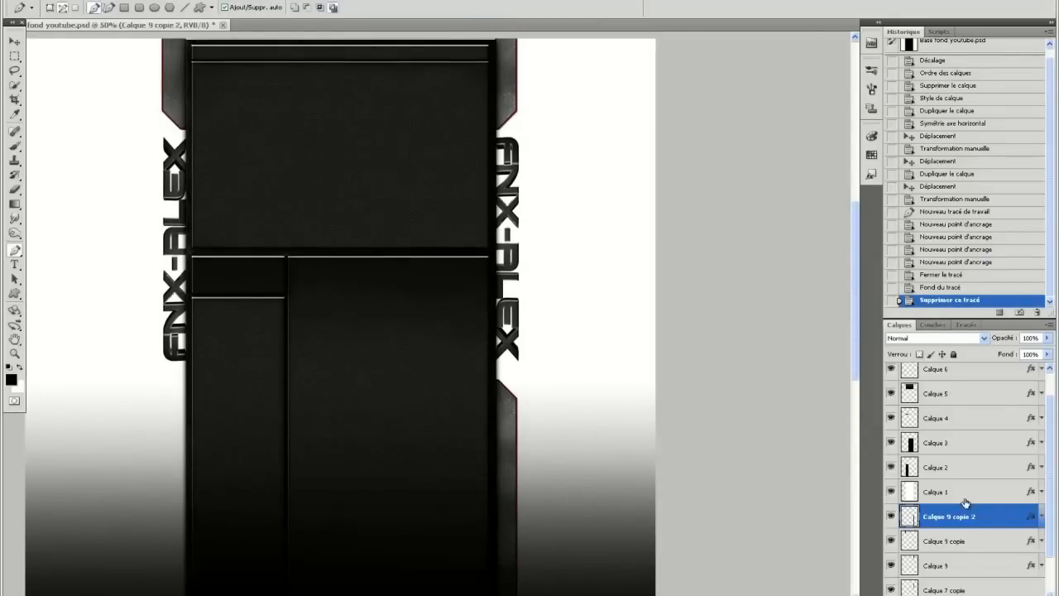
right_click(993, 515)
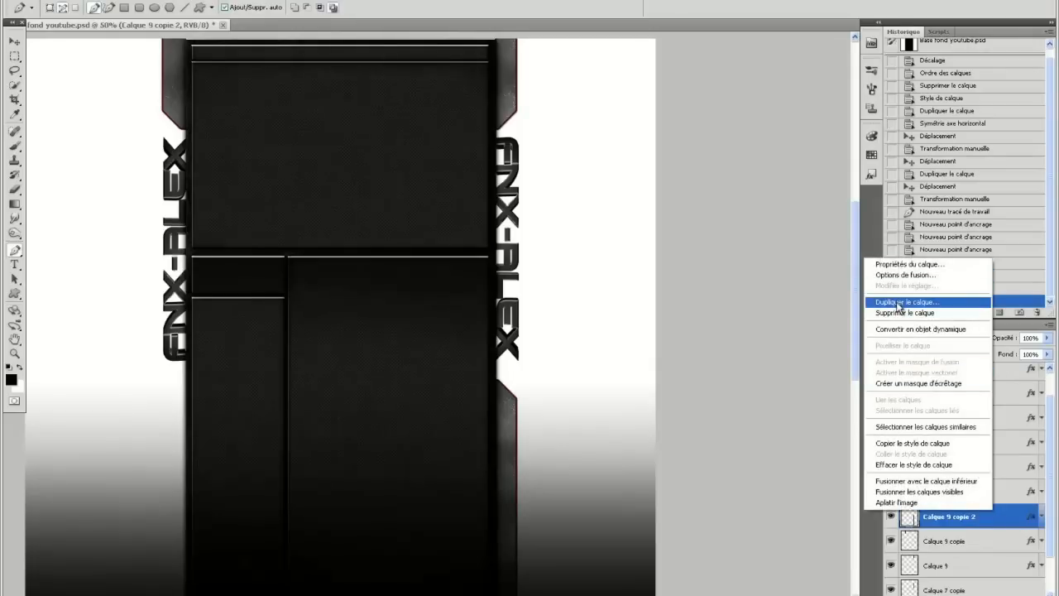
click(898, 303)
click(569, 144)
key(alt+e)
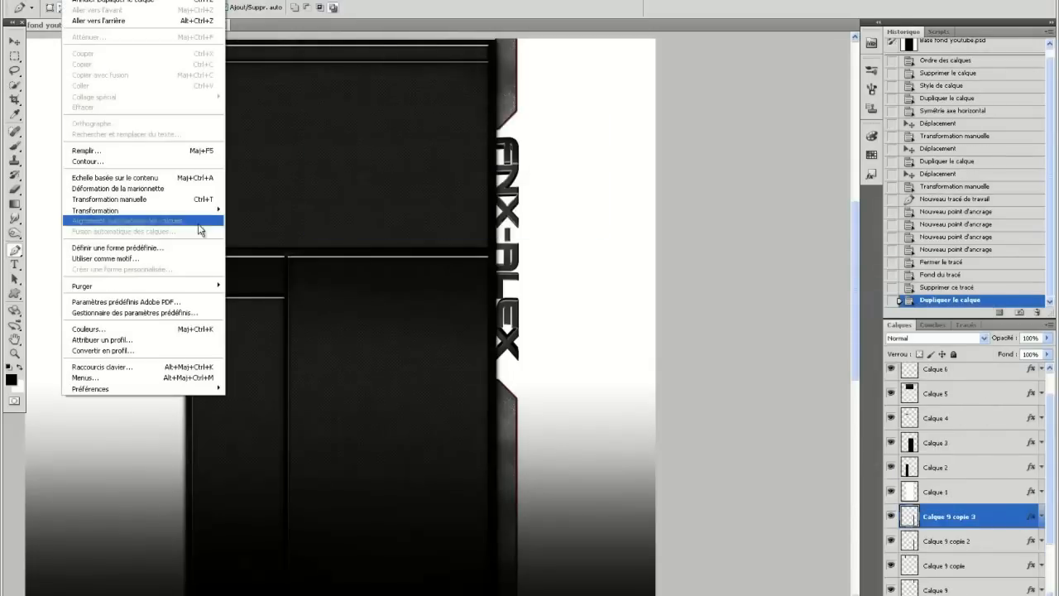
mouse_move(165, 210)
click(273, 334)
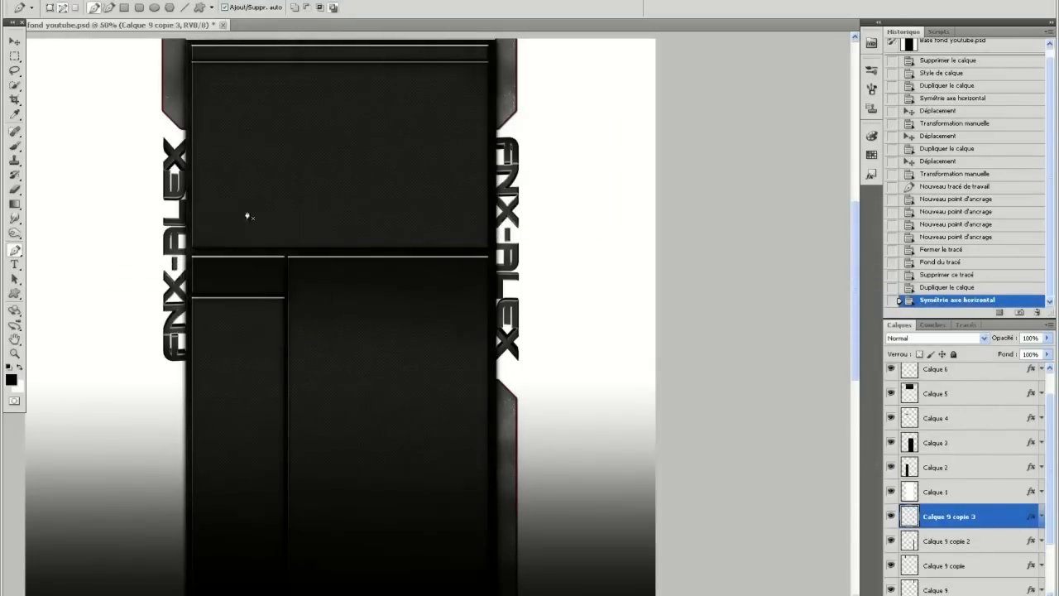
Move the flipped long corner shape to the left side of the dark panel, beneath the lettering
click(15, 42)
drag(489, 457, 177, 454)
scroll(444, 406, up, 3)
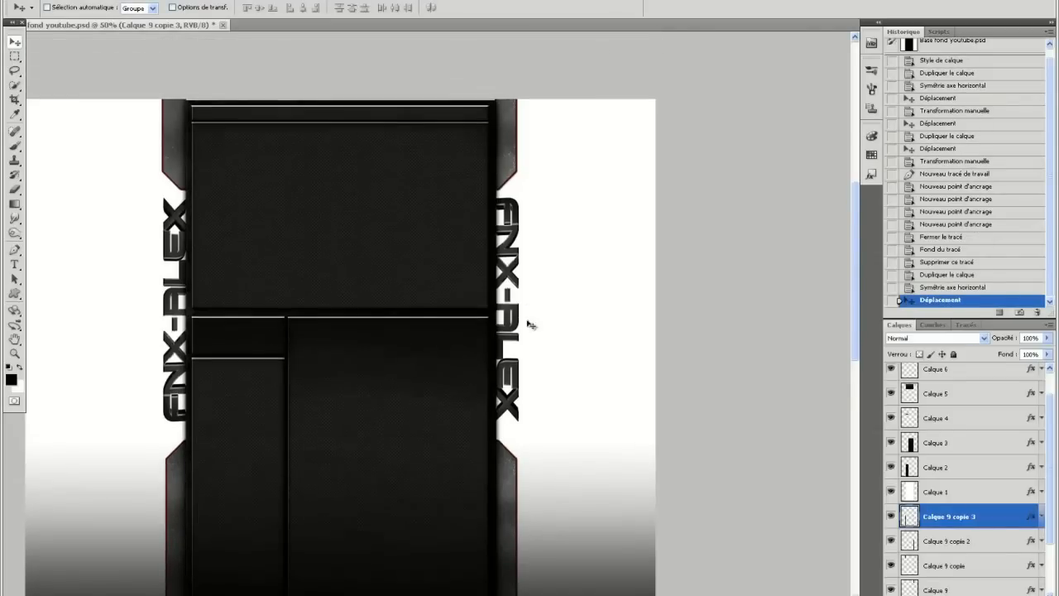
scroll(350, 306, down, 3)
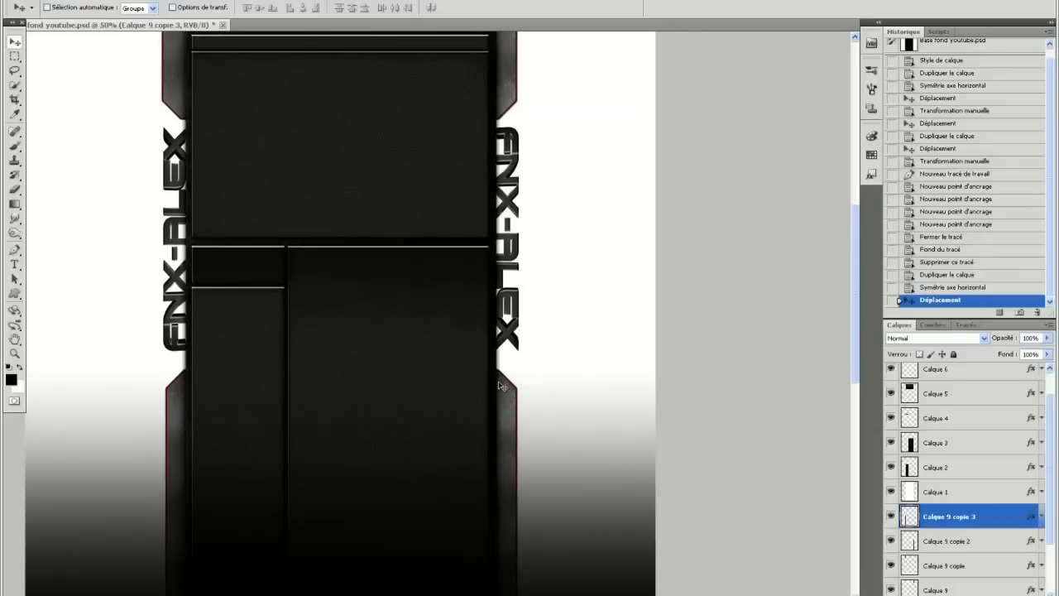
scroll(500, 385, up, 2)
scroll(558, 375, up, 1)
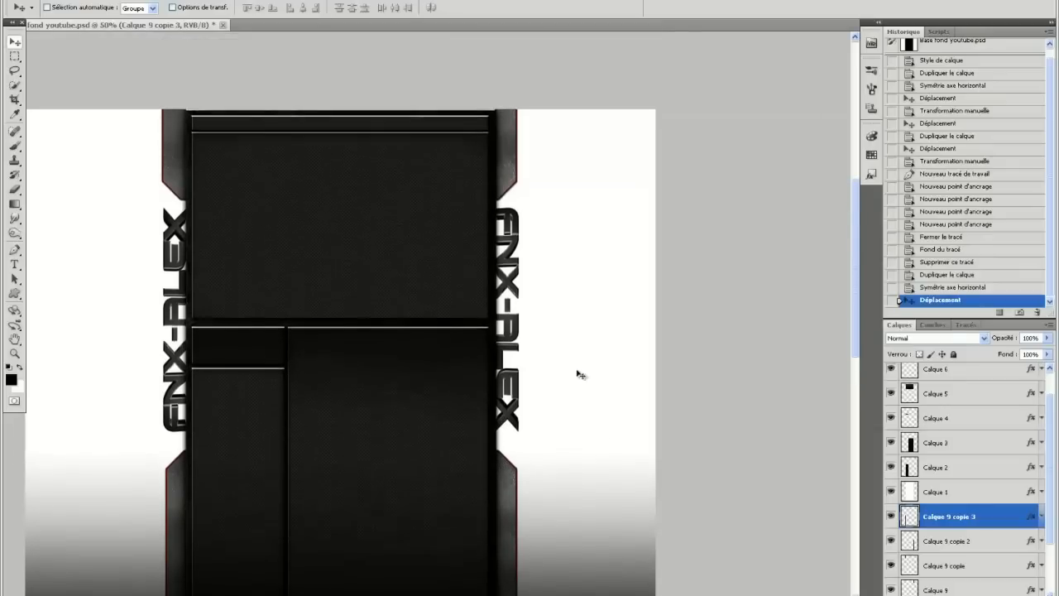
scroll(680, 367, down, 3)
scroll(411, 406, up, 1)
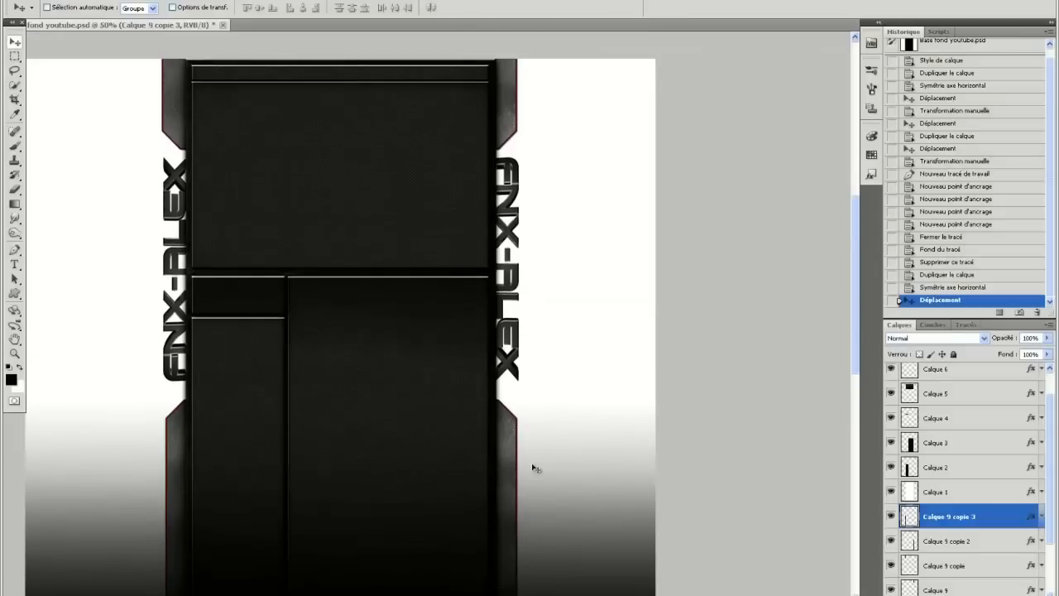
scroll(571, 463, down, 1)
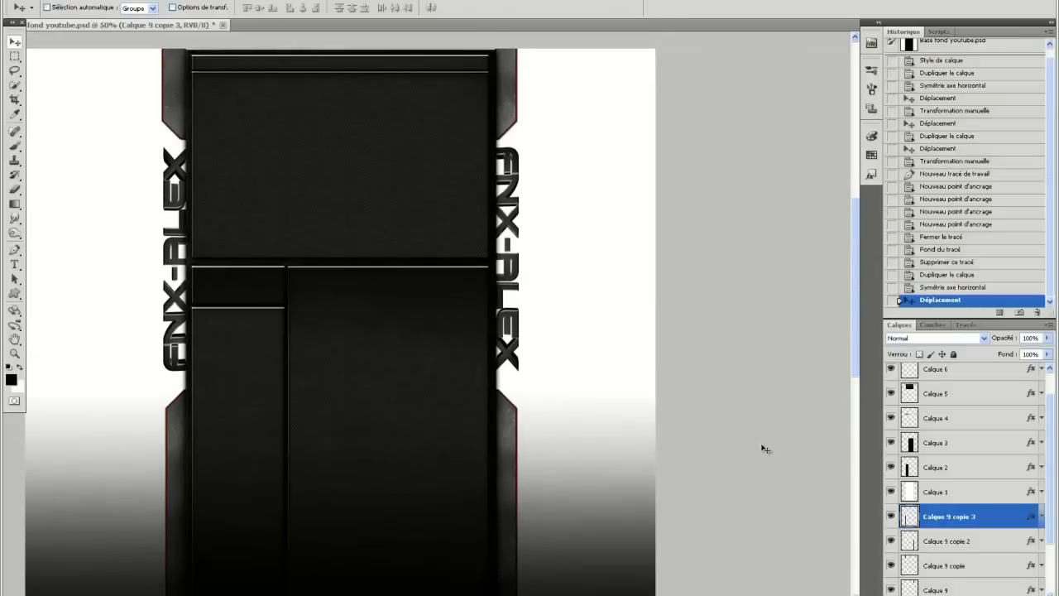
scroll(684, 266, left, 2)
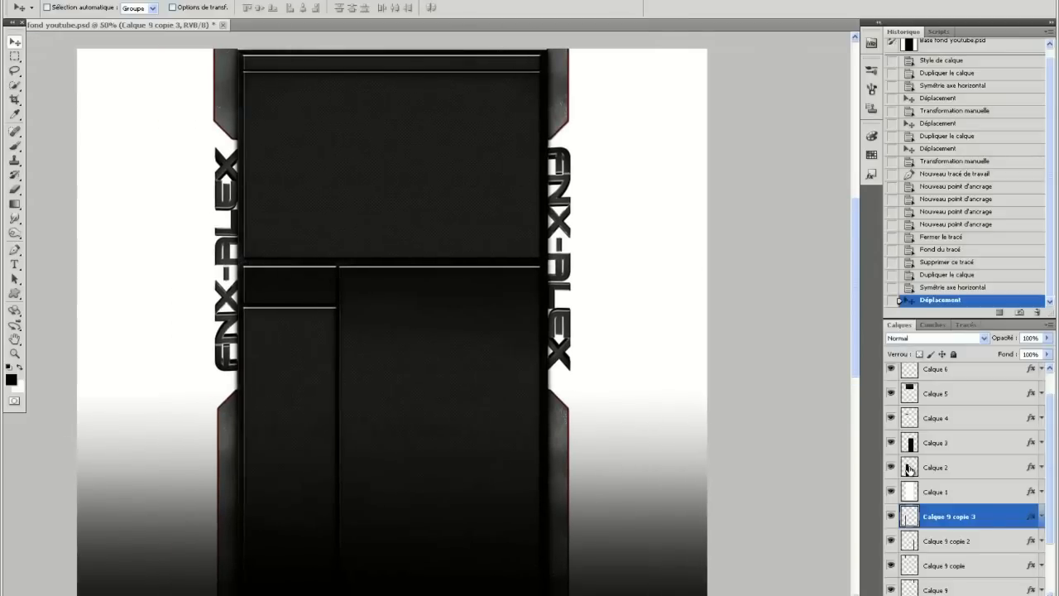
Apply a linear black-to-white gradient overlay (Incrustation en dégradé) at 90° and 100% opacity to the background layer Calque 0
scroll(907, 468, down, 3)
click(984, 590)
key(h)
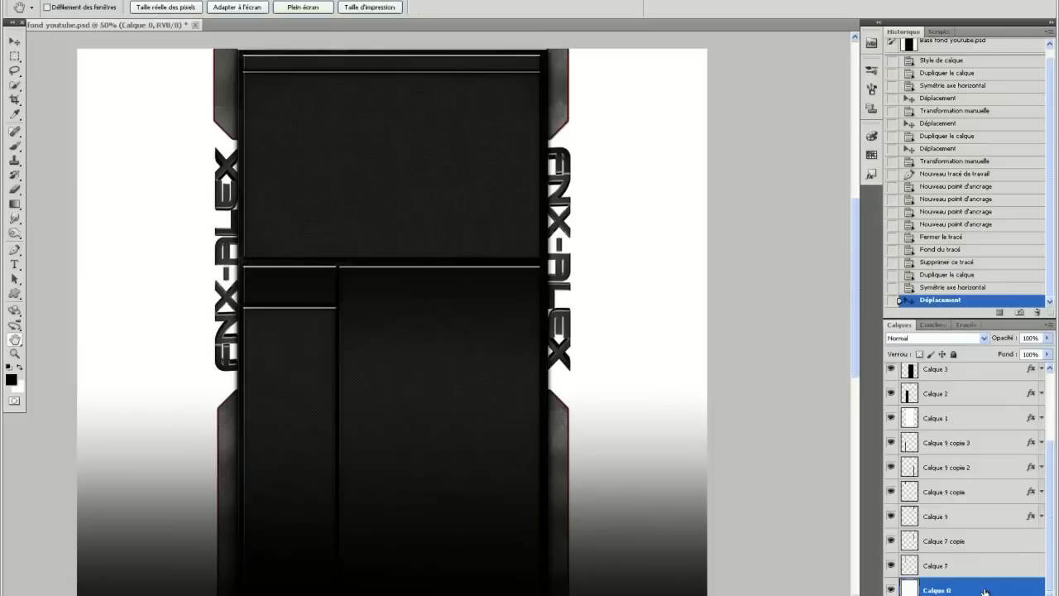
double_click(985, 591)
click(550, 458)
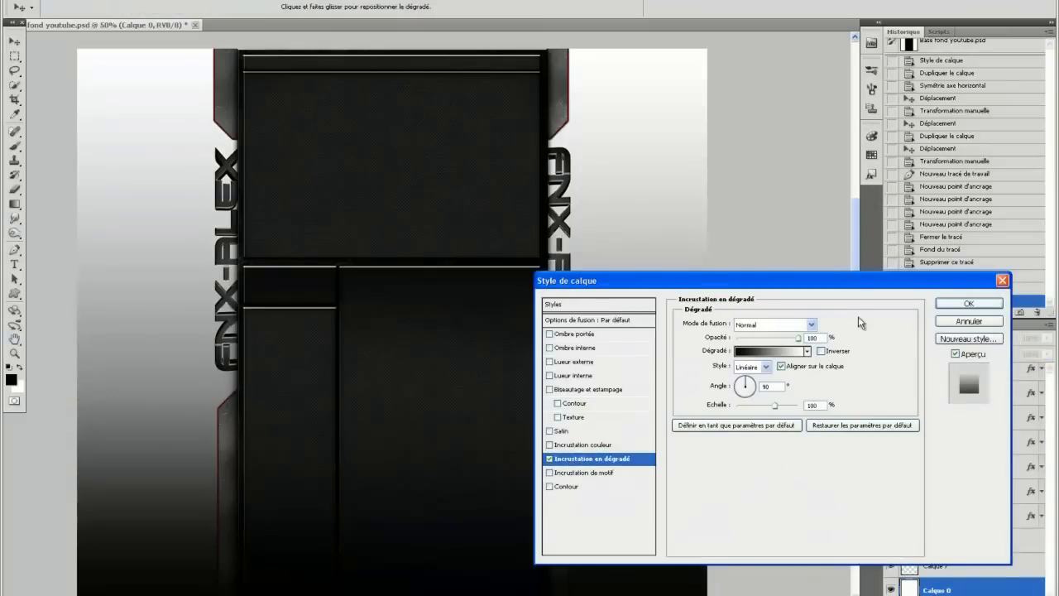
click(960, 304)
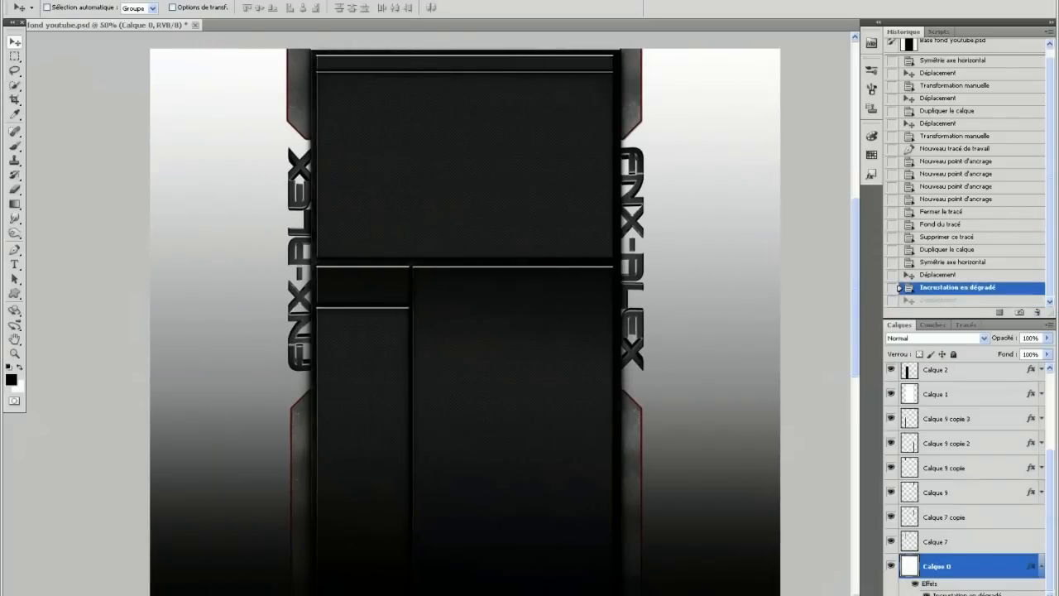
Switch to Windows Explorer, look through the Textures folder for a dark backdrop texture, and preview the wallpaper-cf1 image
key(alt+Tab)
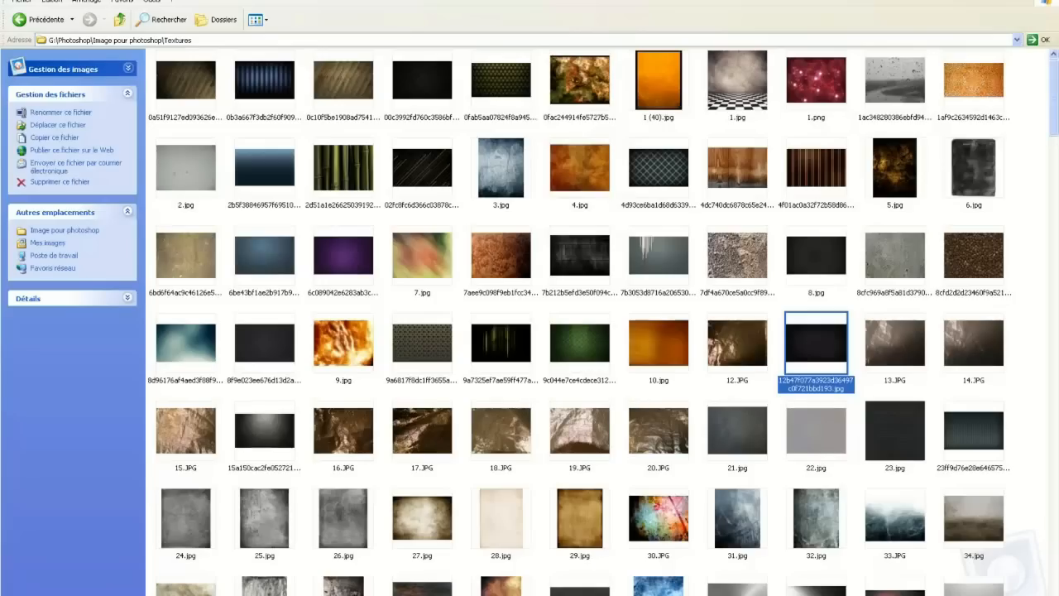
click(546, 396)
scroll(266, 172, down, 6)
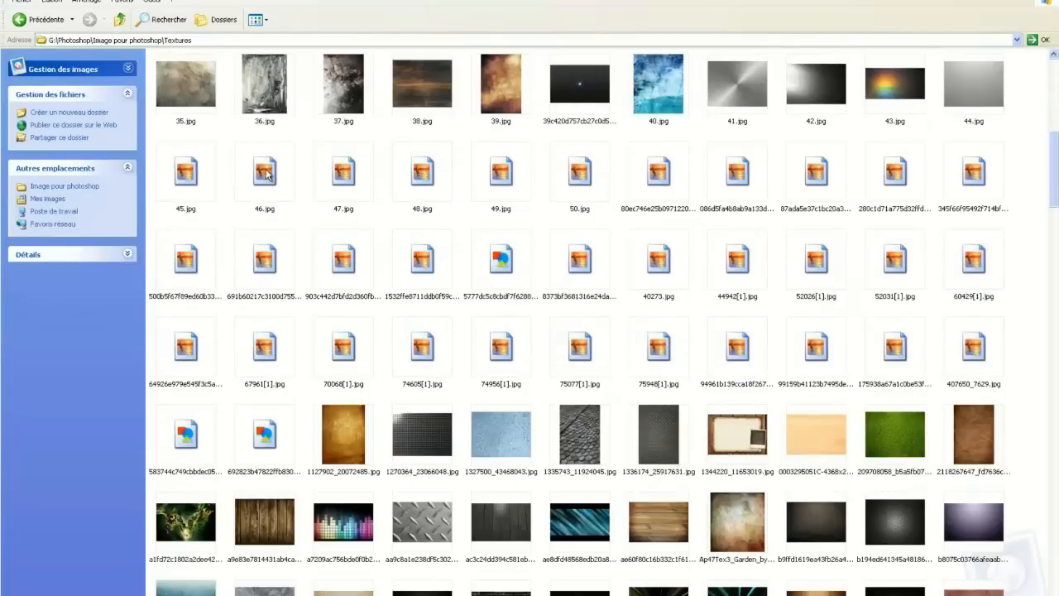
scroll(411, 286, down, 6)
scroll(466, 298, down, 2)
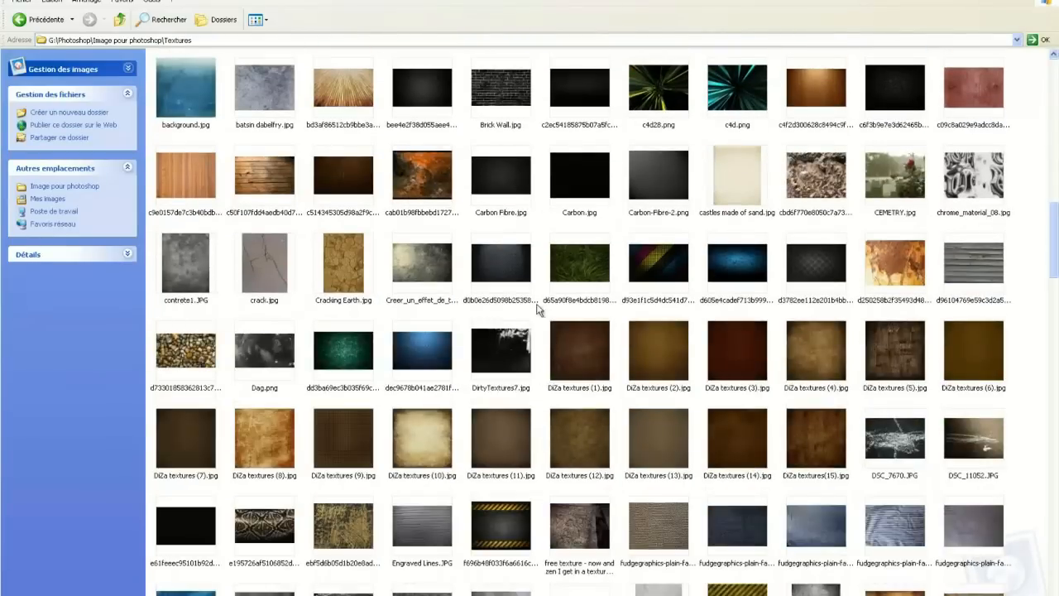
scroll(496, 323, down, 20)
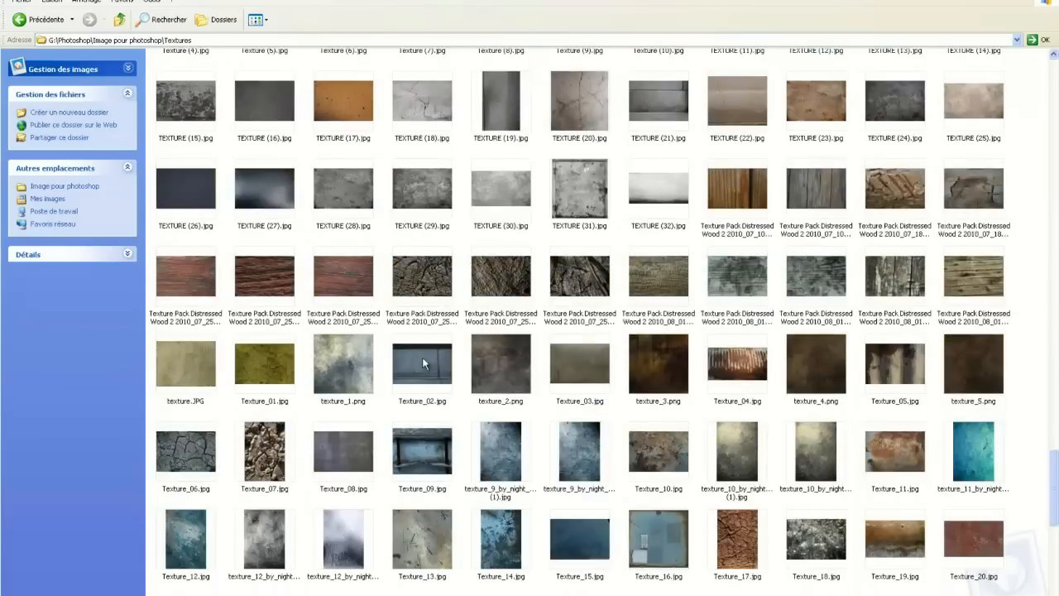
scroll(424, 339, down, 6)
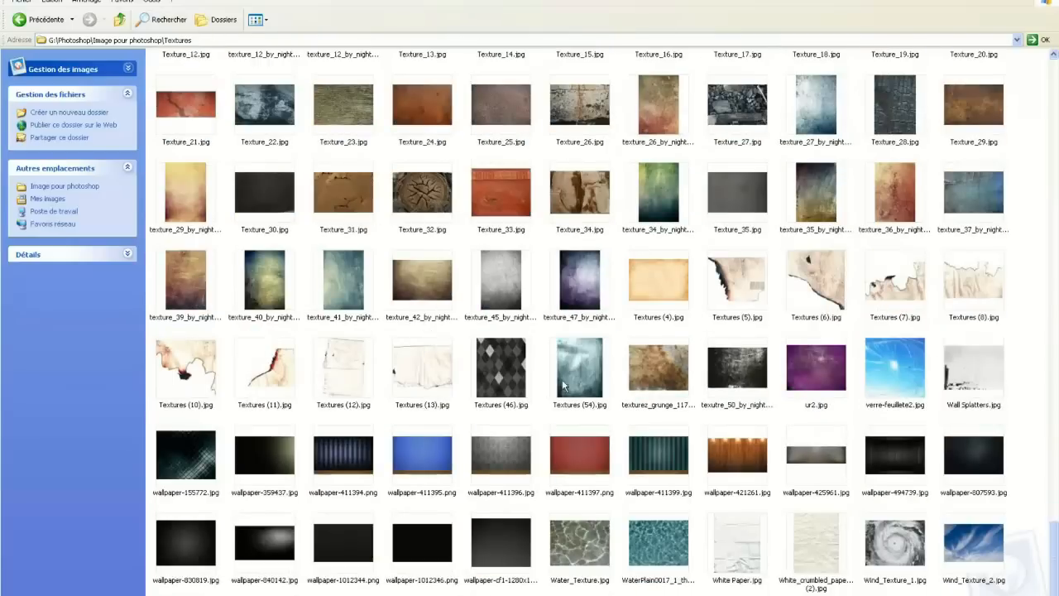
scroll(555, 380, down, 2)
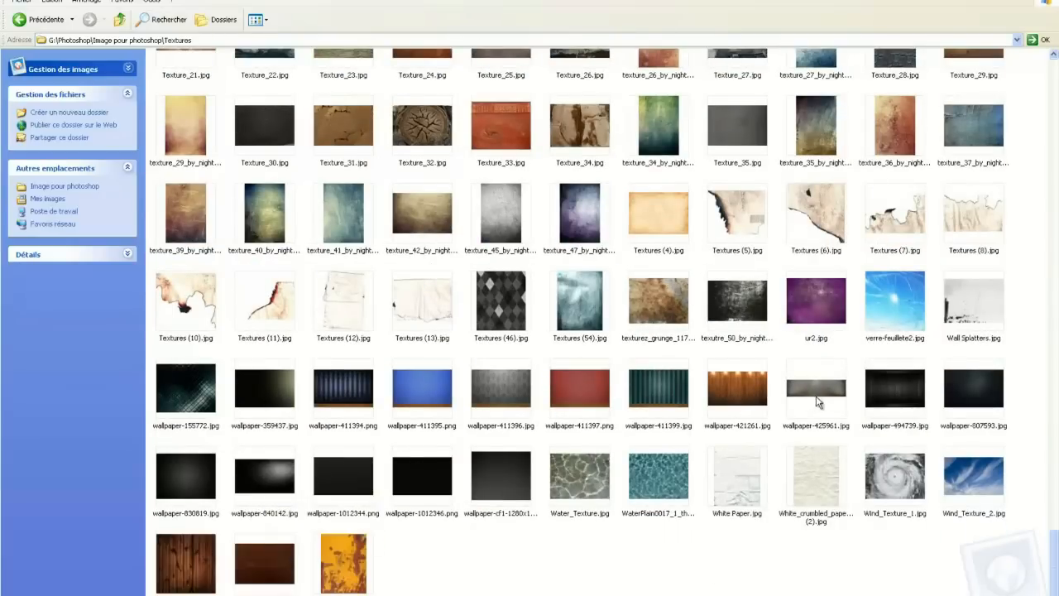
double_click(514, 478)
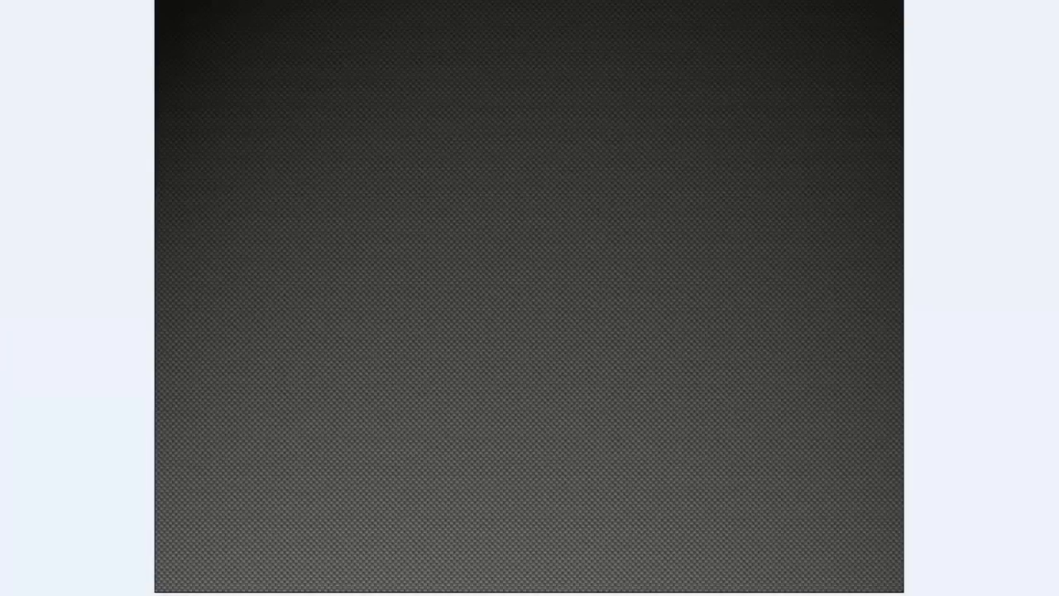
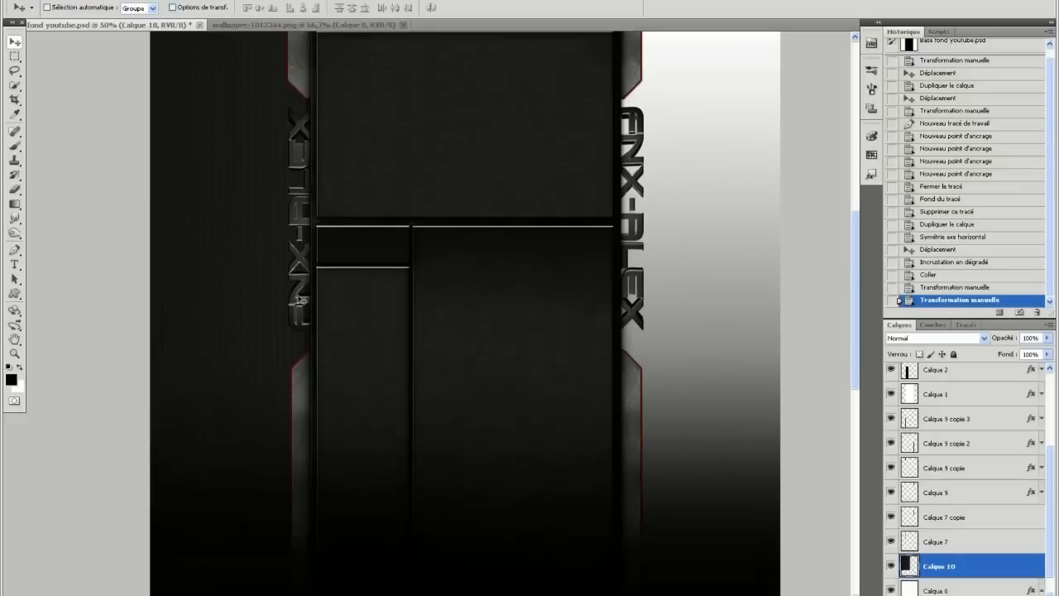
Darken the bottom of the design on Calque 8 with linear black-to-transparent gradients rising from the canvas's lower edge
scroll(1026, 533, up, 4)
click(968, 377)
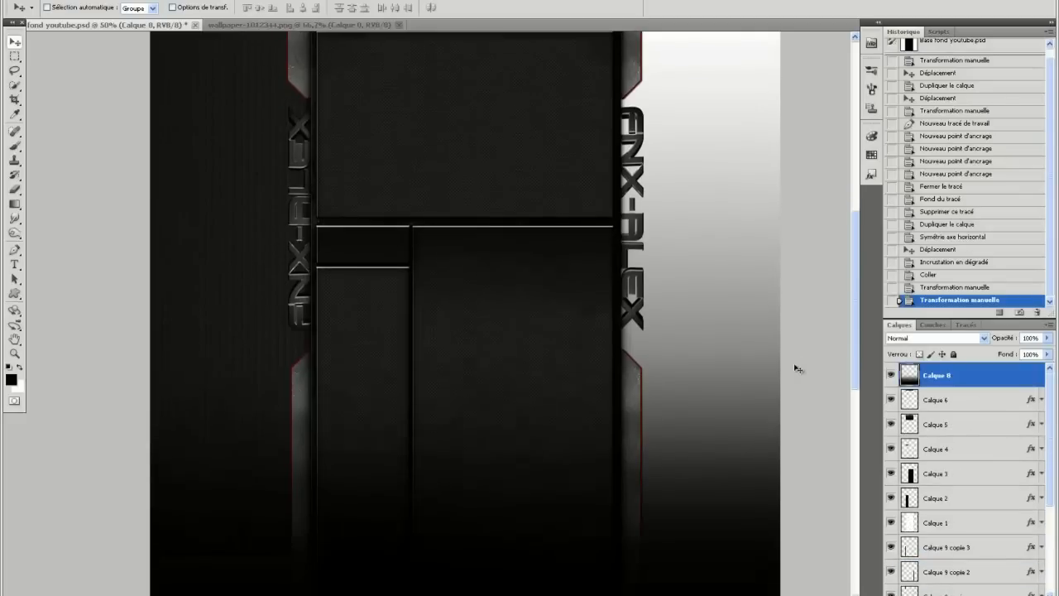
scroll(486, 476, down, 4)
scroll(237, 421, down, 2)
click(14, 205)
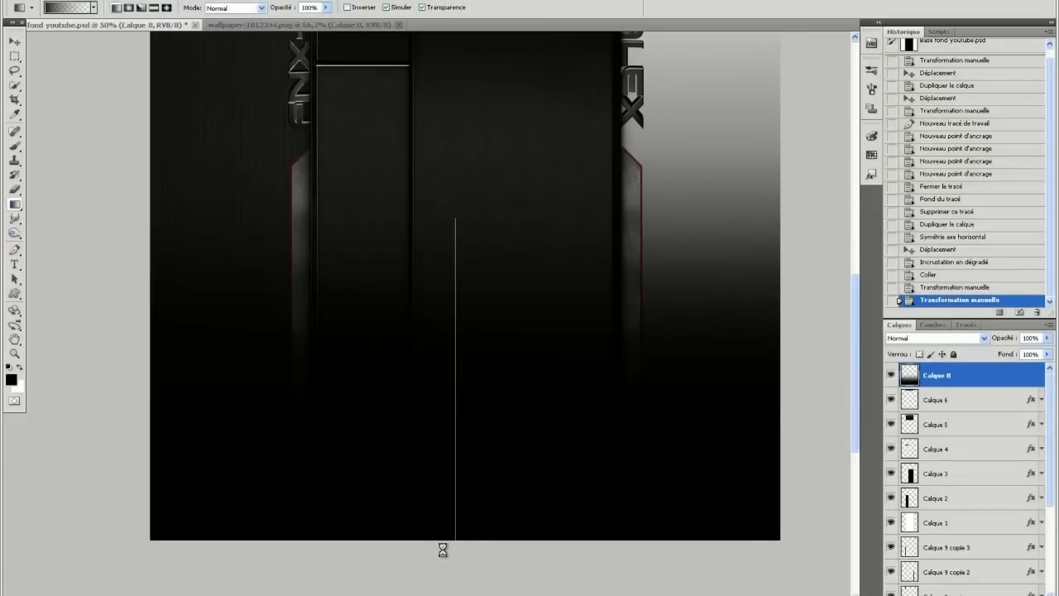
drag(438, 256, 439, 256)
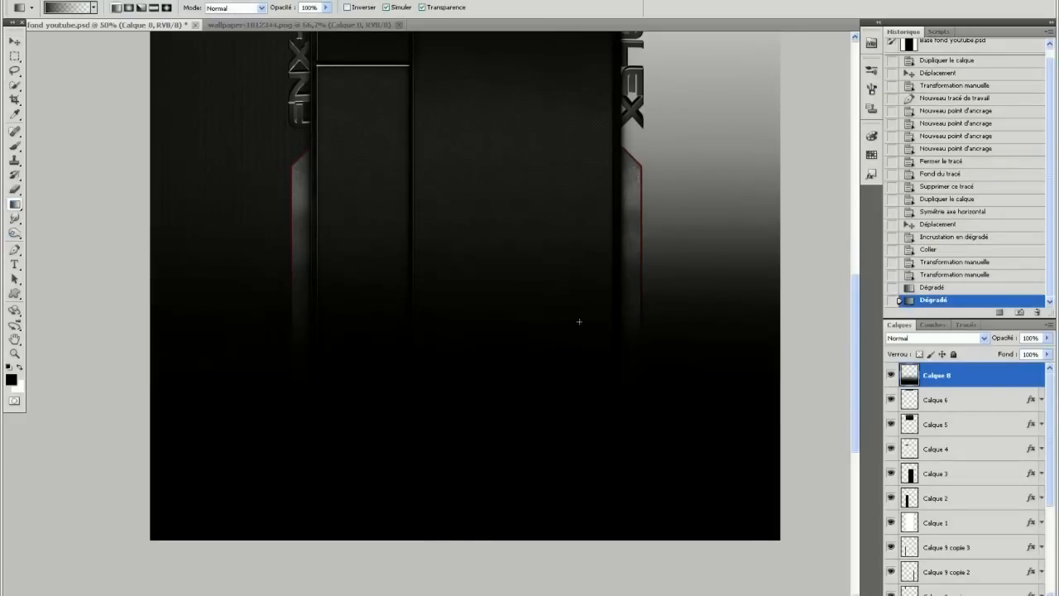
scroll(579, 320, up, 1)
Duplicate texture layer Calque 10 as Calque 10 copie and move the copy over the backdrop right of the dark panel
scroll(938, 402, down, 6)
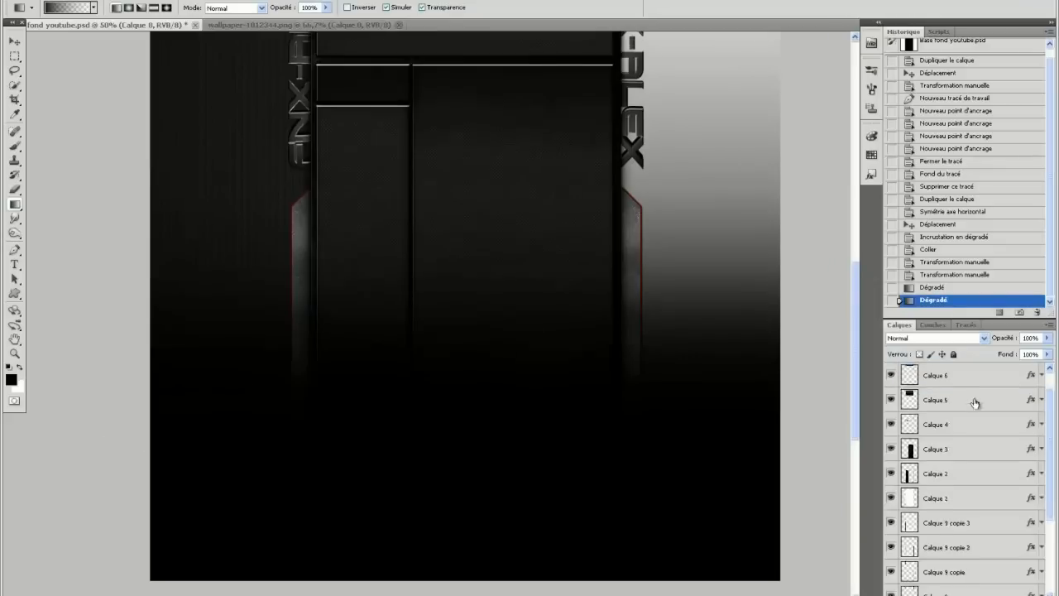
click(973, 541)
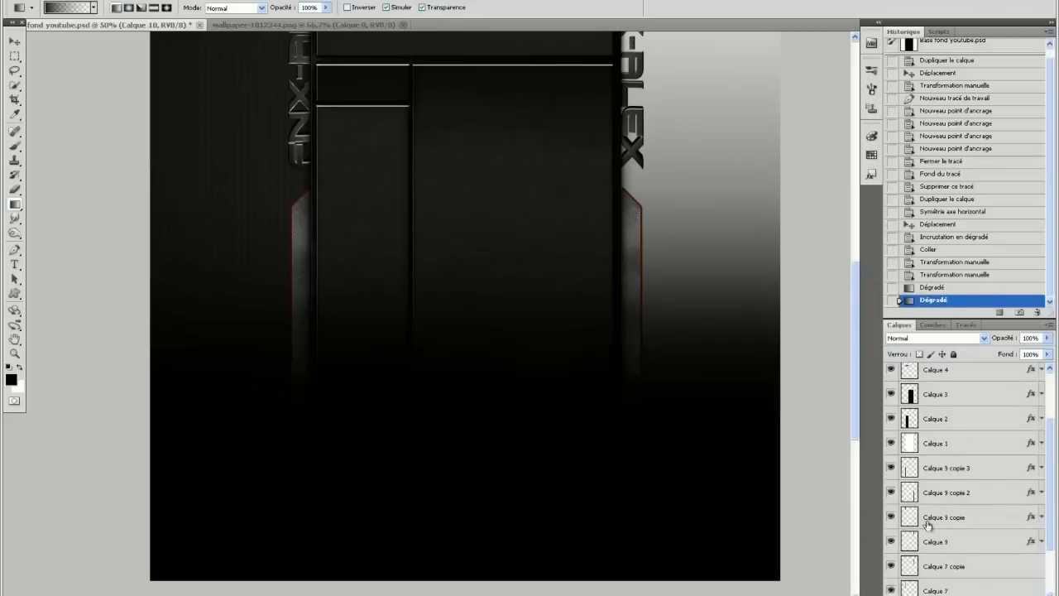
right_click(974, 544)
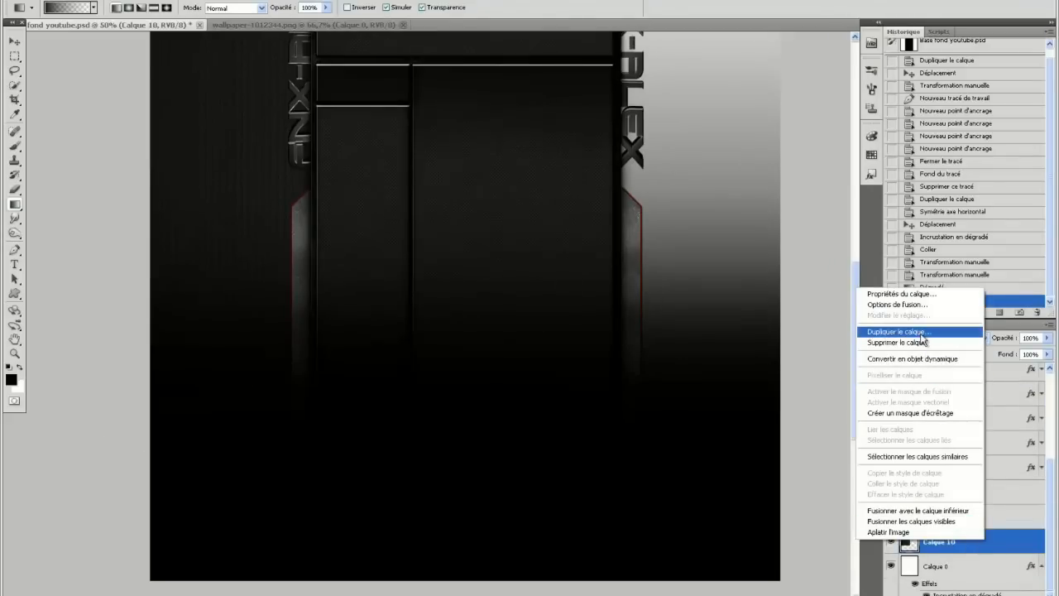
click(923, 332)
click(551, 145)
scroll(645, 237, up, 5)
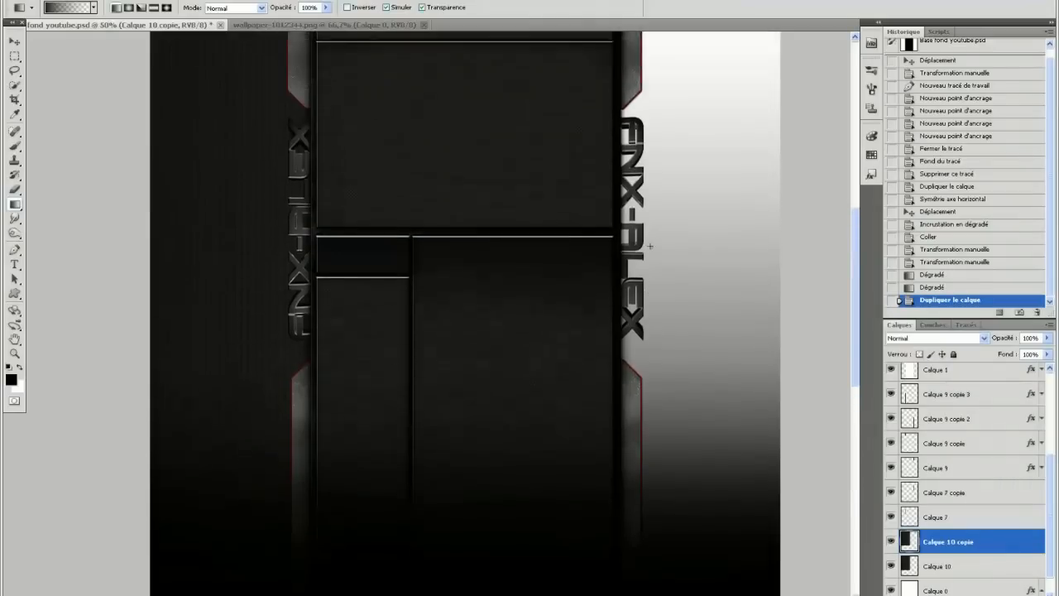
click(14, 42)
drag(298, 218, 749, 219)
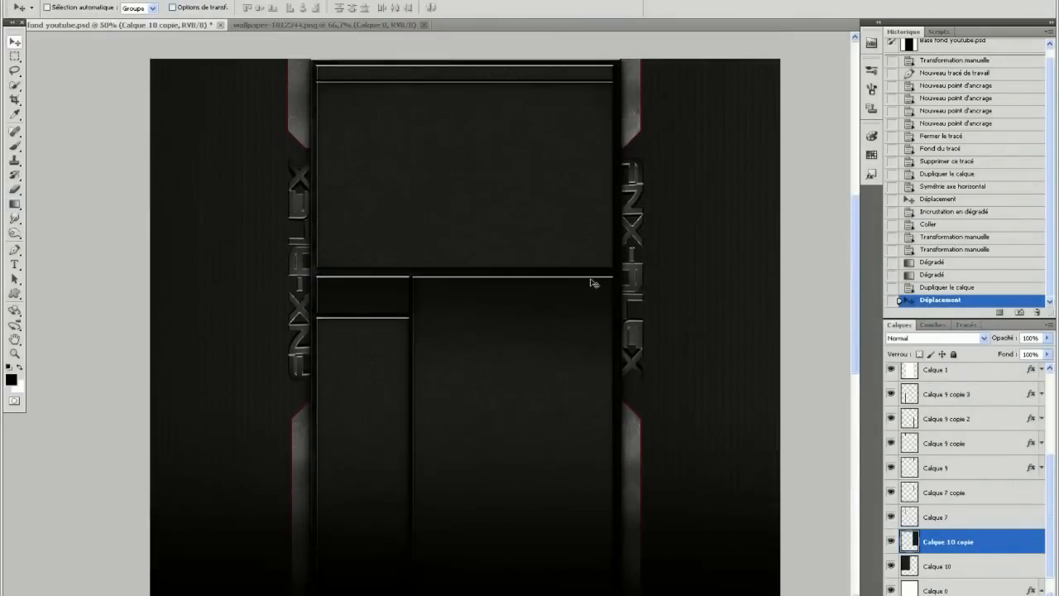
Close wallpaper-1012344.png and browse in Windows Explorer to the Glass folder in G:\After effect\Optical Flares - Forsaken Tutorials\Optical Flares\Optical Flares Textures
click(393, 26)
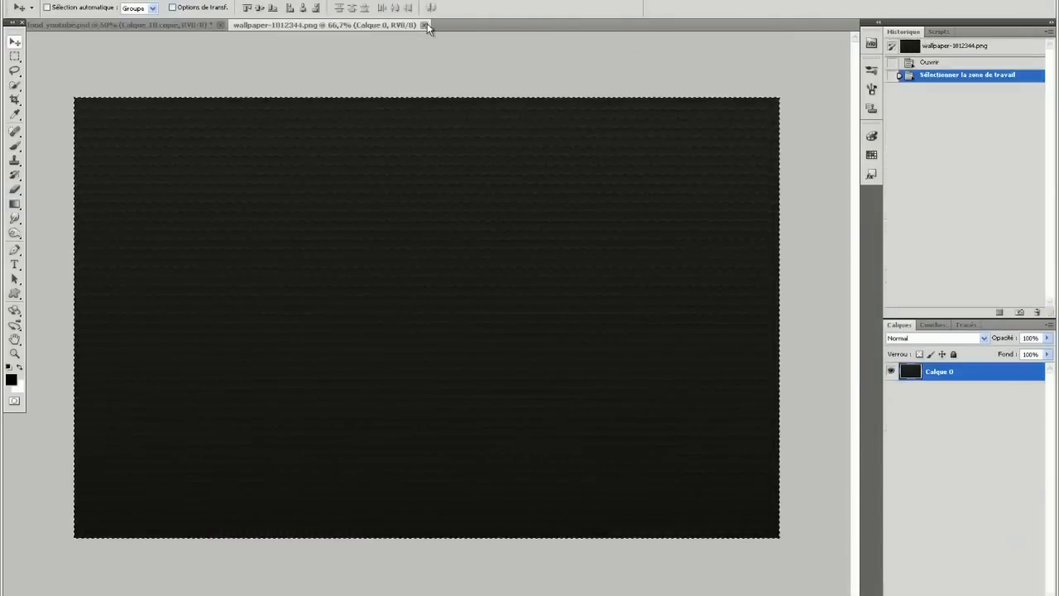
click(425, 26)
click(341, 595)
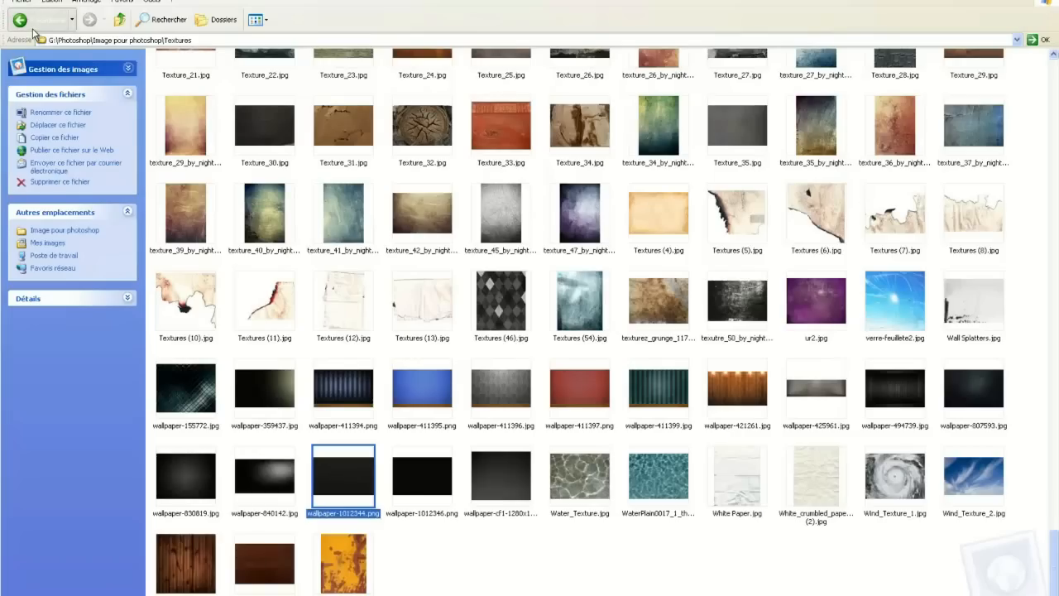
click(33, 26)
click(35, 27)
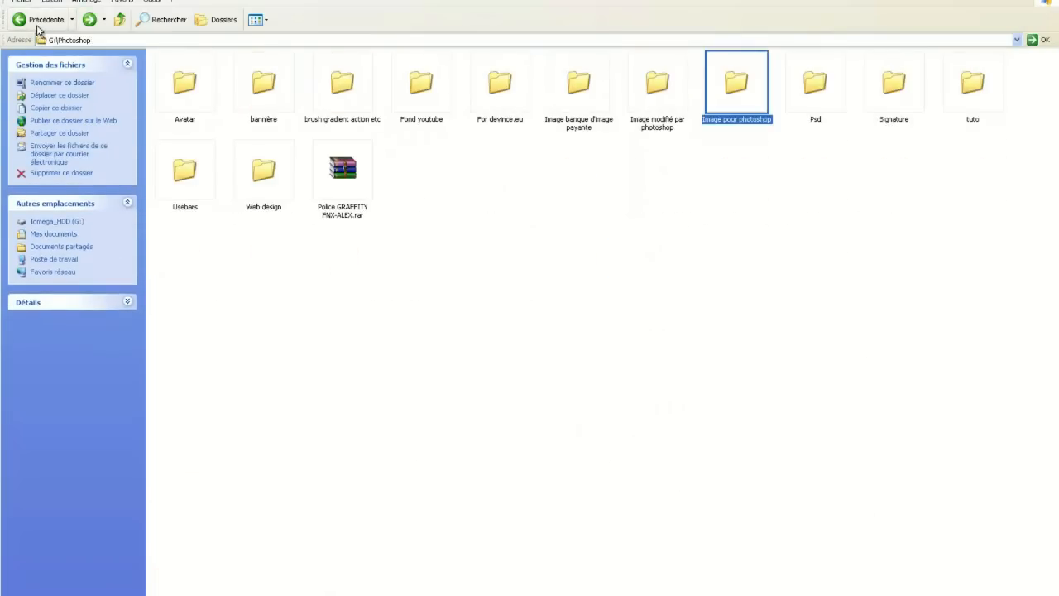
click(36, 24)
double_click(260, 96)
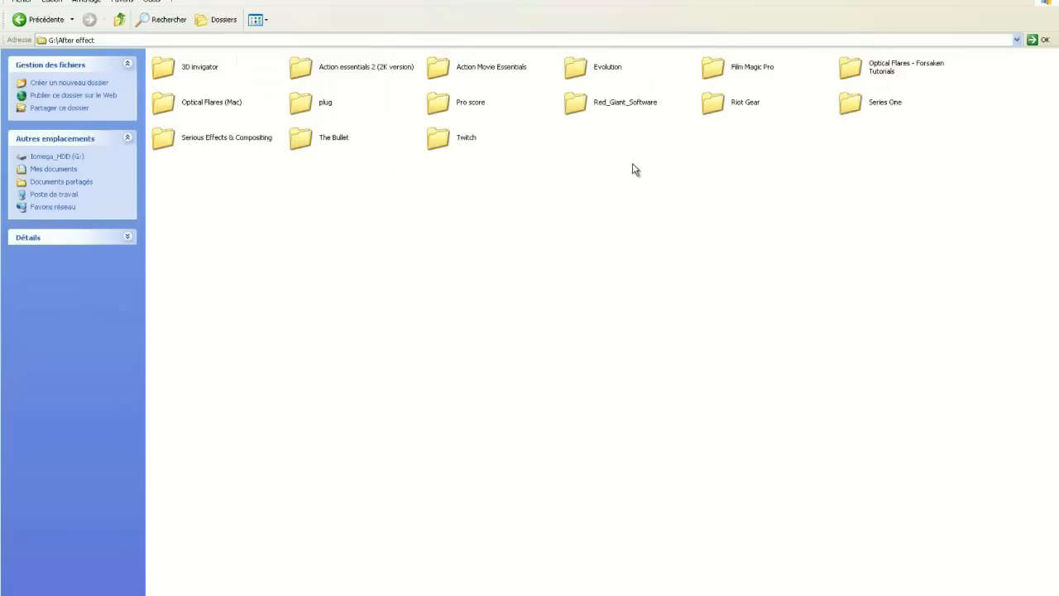
double_click(852, 68)
double_click(211, 71)
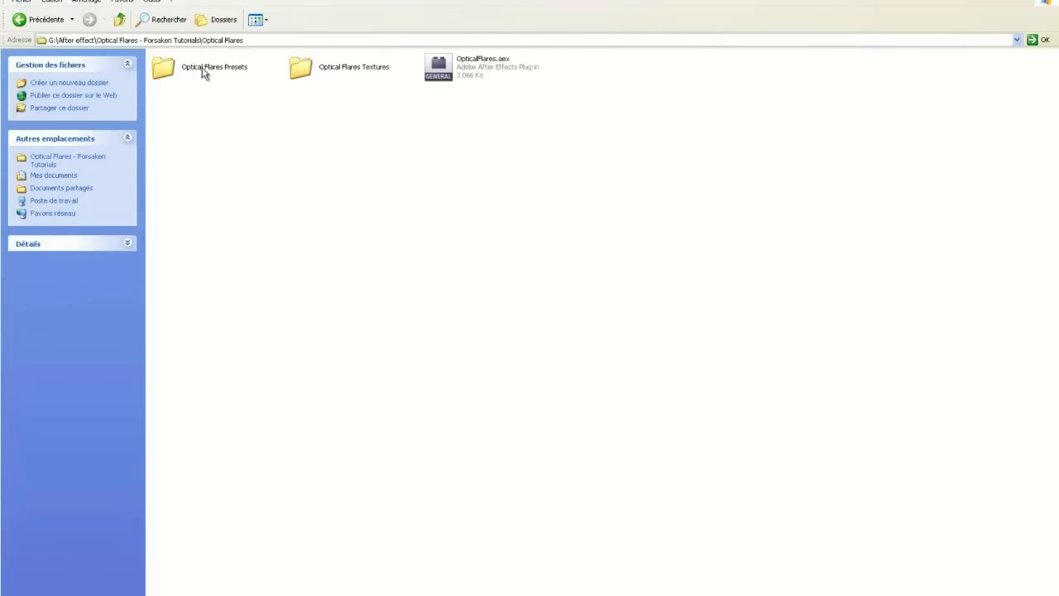
double_click(337, 71)
double_click(318, 70)
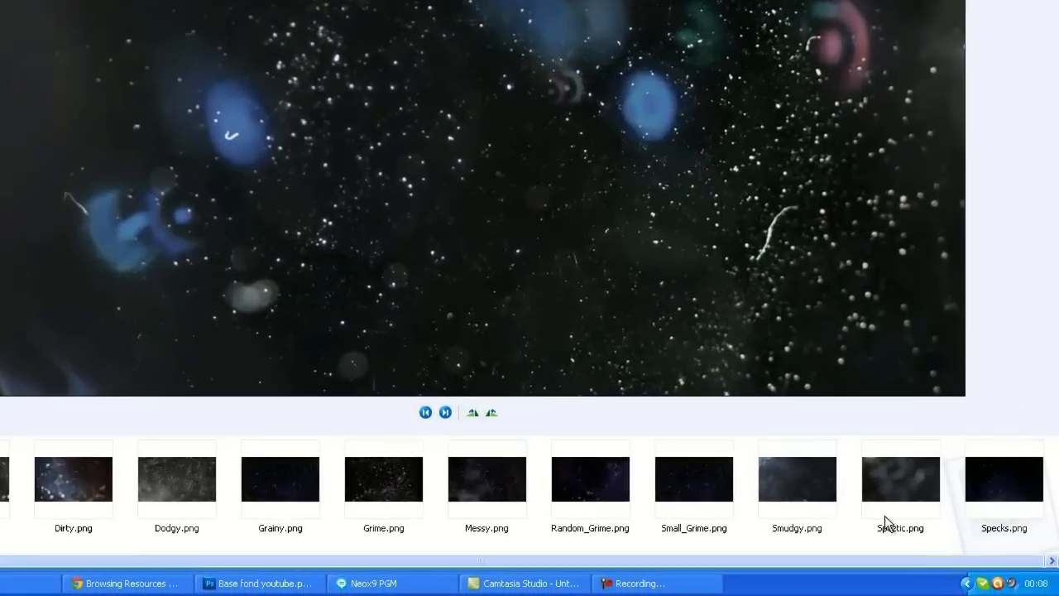
Open the Specks.png texture from the Glass folder in Photoshop
click(940, 530)
click(1033, 504)
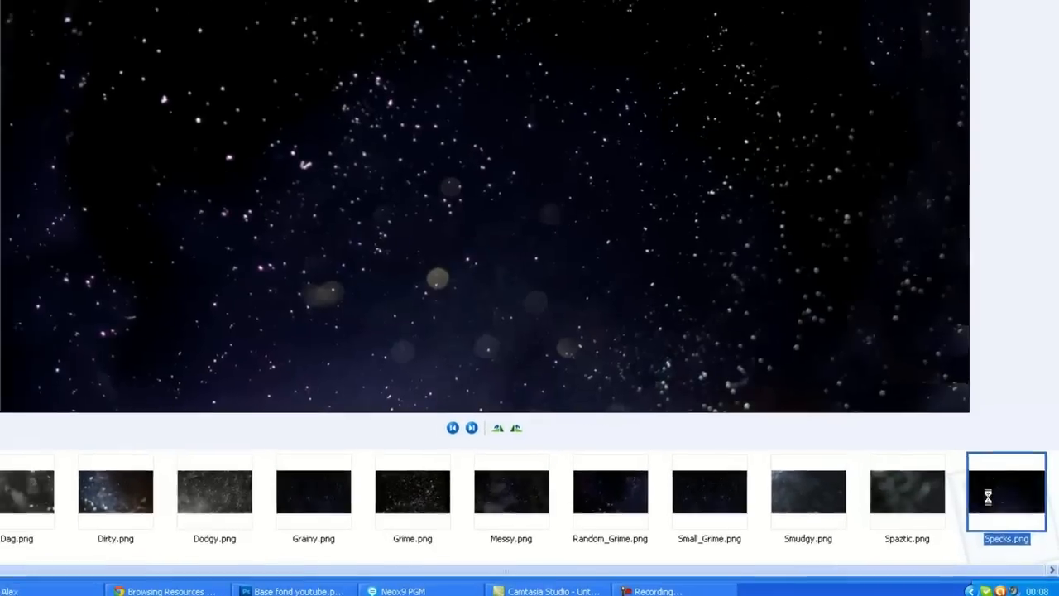
right_click(986, 496)
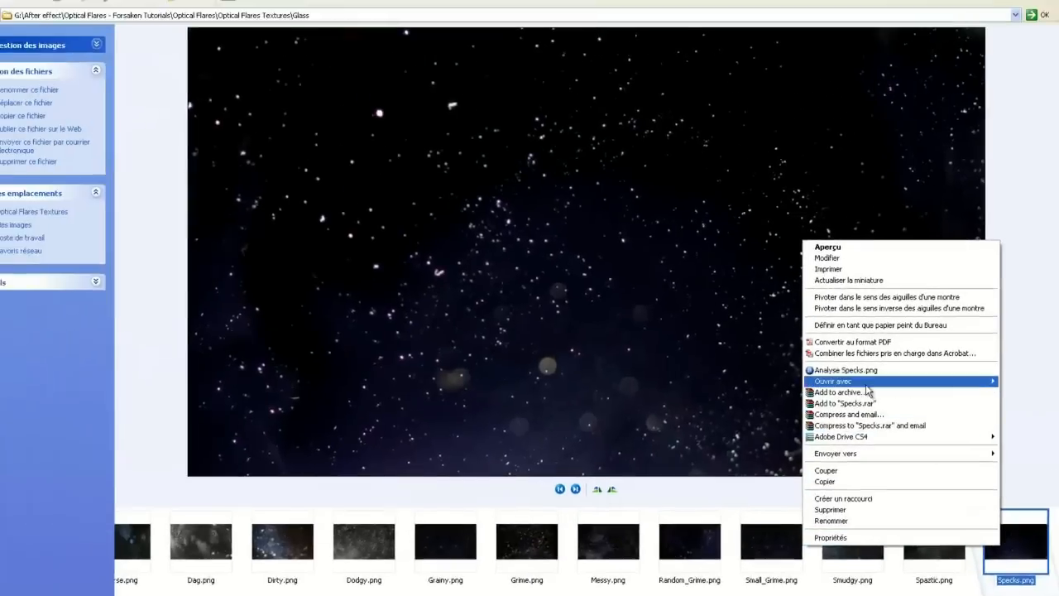
mouse_move(857, 290)
click(690, 341)
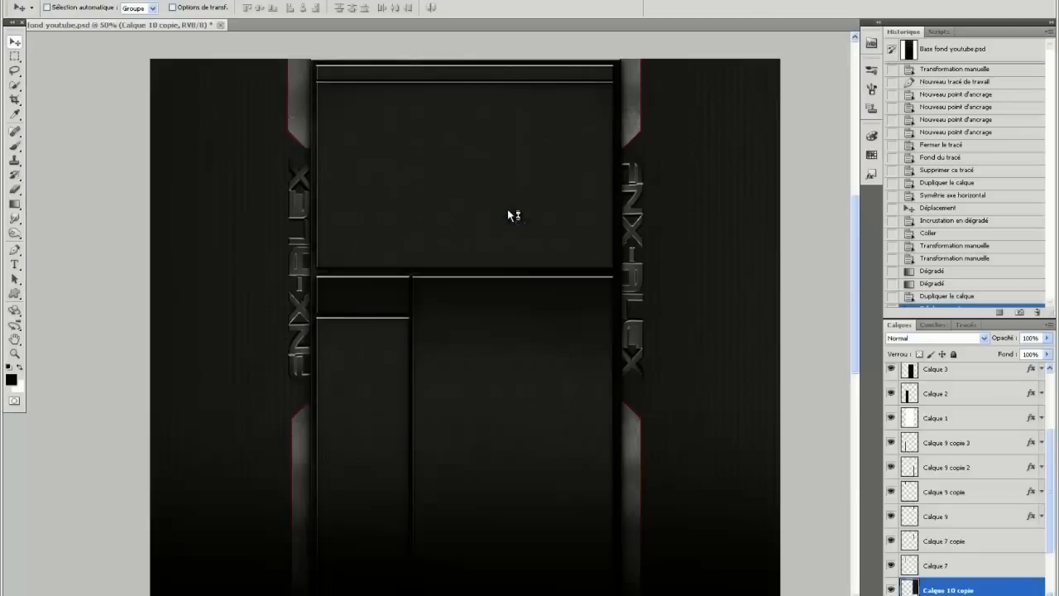
Paste the Specks texture into Base fond youtube.psd as a new layer directly above Calque 10 copie
click(151, 25)
scroll(947, 461, down, 3)
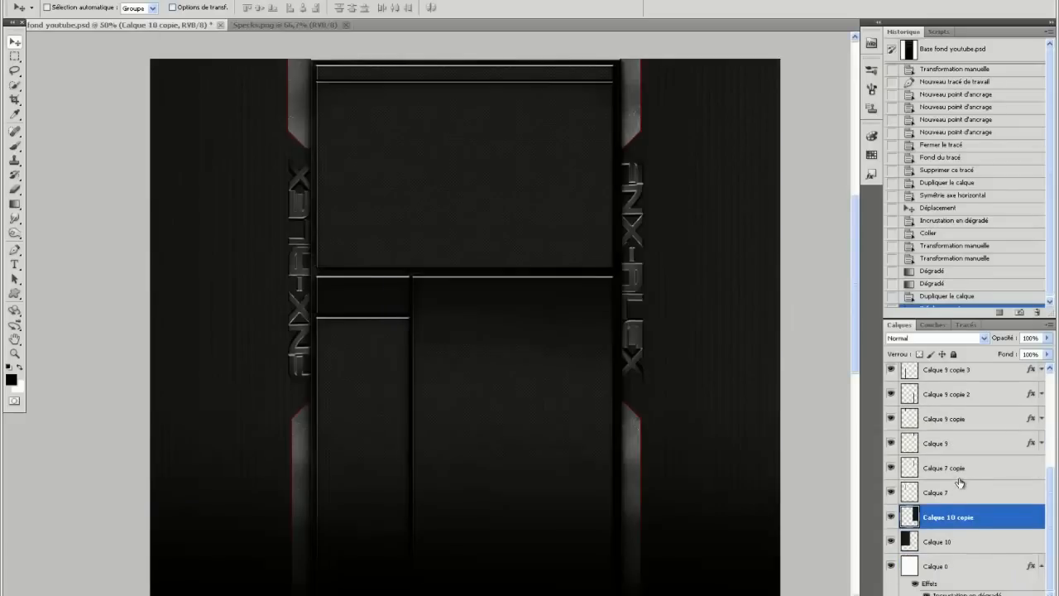
key(ctrl+v)
Rotate the pasted specks texture 90° and position it over the backdrop left of the dark panel, flush with the canvas top
click(76, 1)
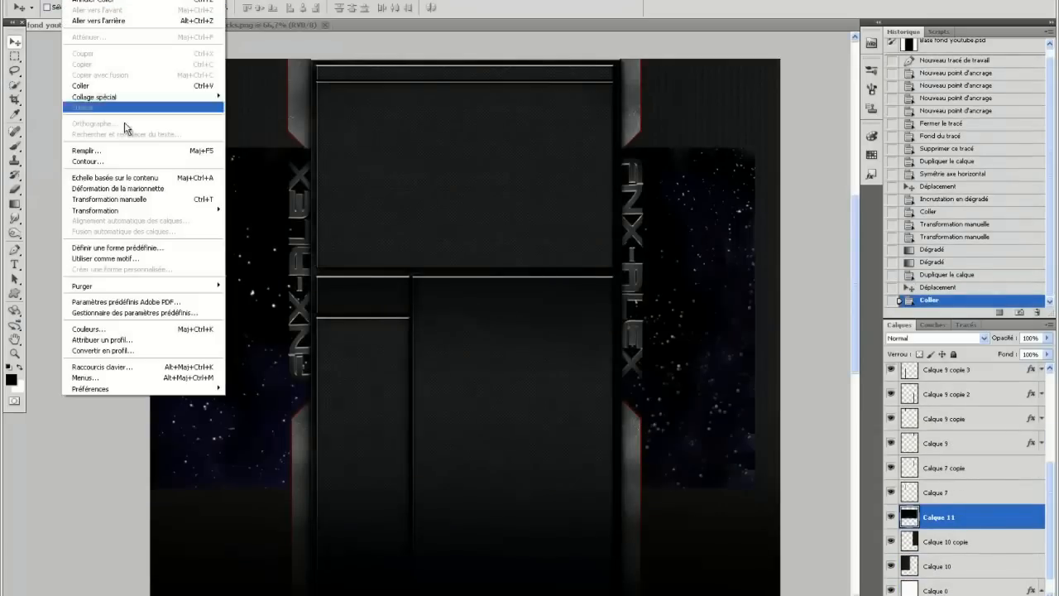
click(150, 198)
drag(115, 224, 482, 48)
drag(492, 93, 306, 137)
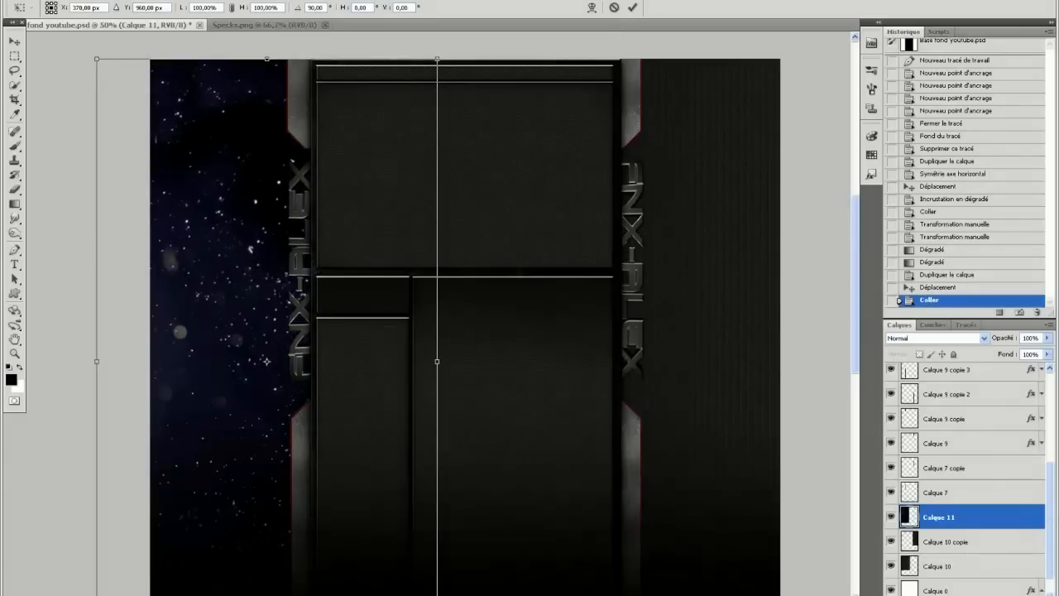
click(630, 8)
Set the blending mode of specks layer Calque 11 to Superposition
scroll(480, 177, down, 6)
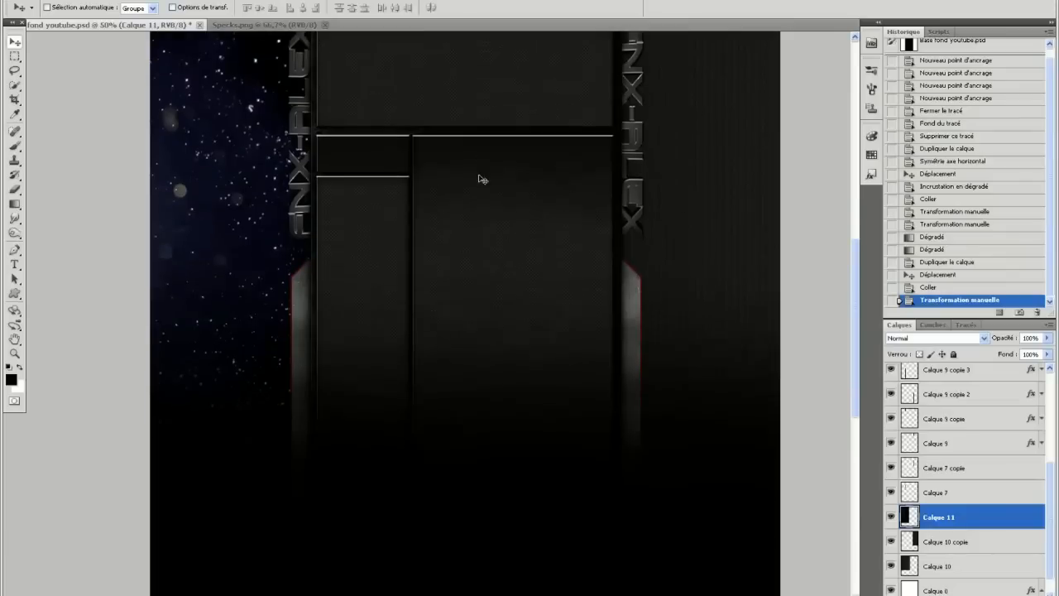
click(937, 339)
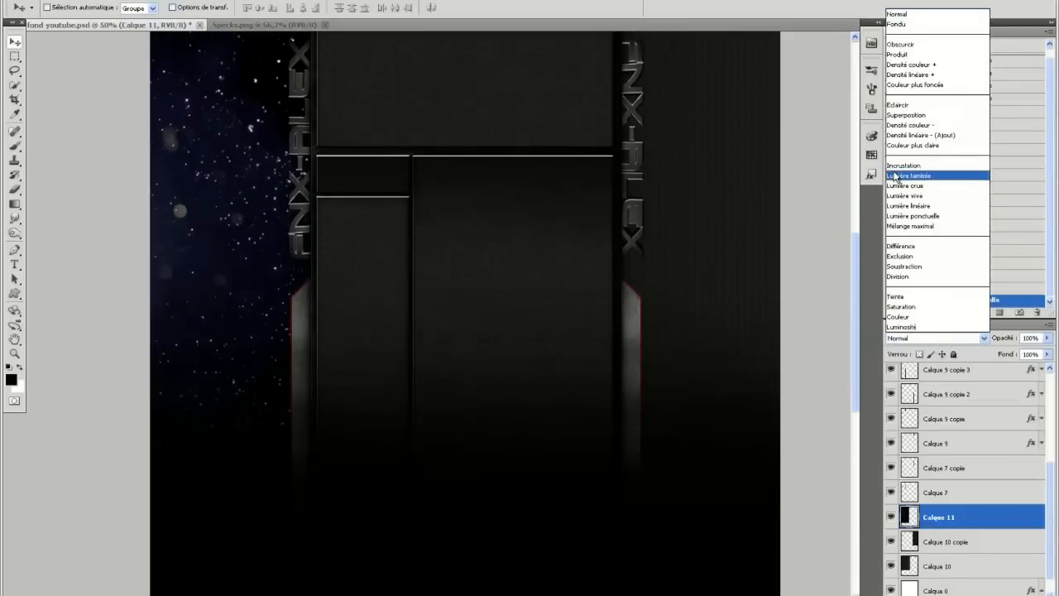
click(916, 117)
Duplicate Calque 11 as Calque 11 copie and move the copy over the backdrop right of the dark panel
scroll(837, 338, up, 5)
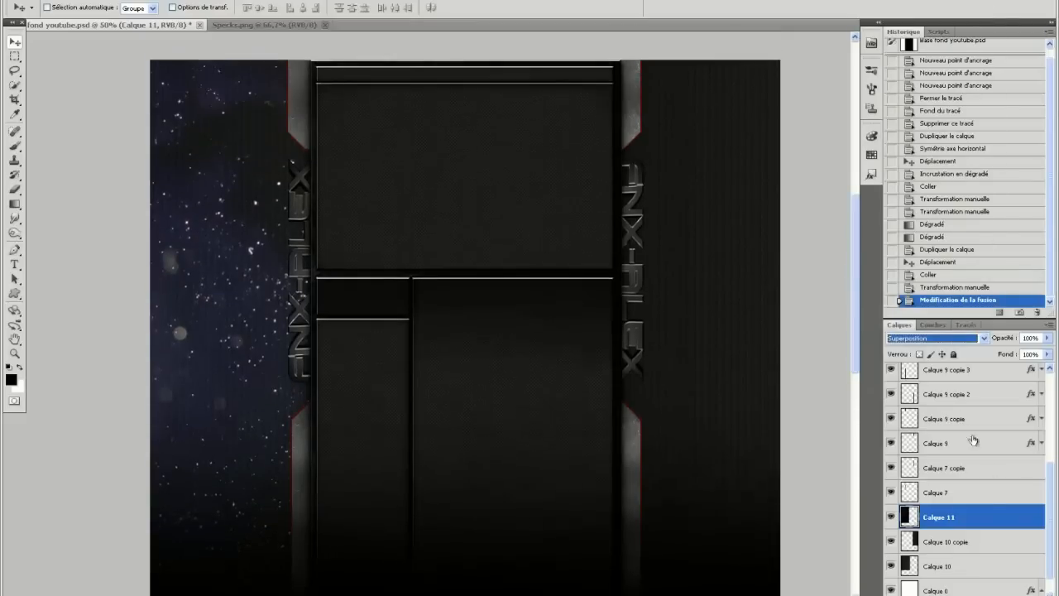
right_click(991, 516)
click(918, 301)
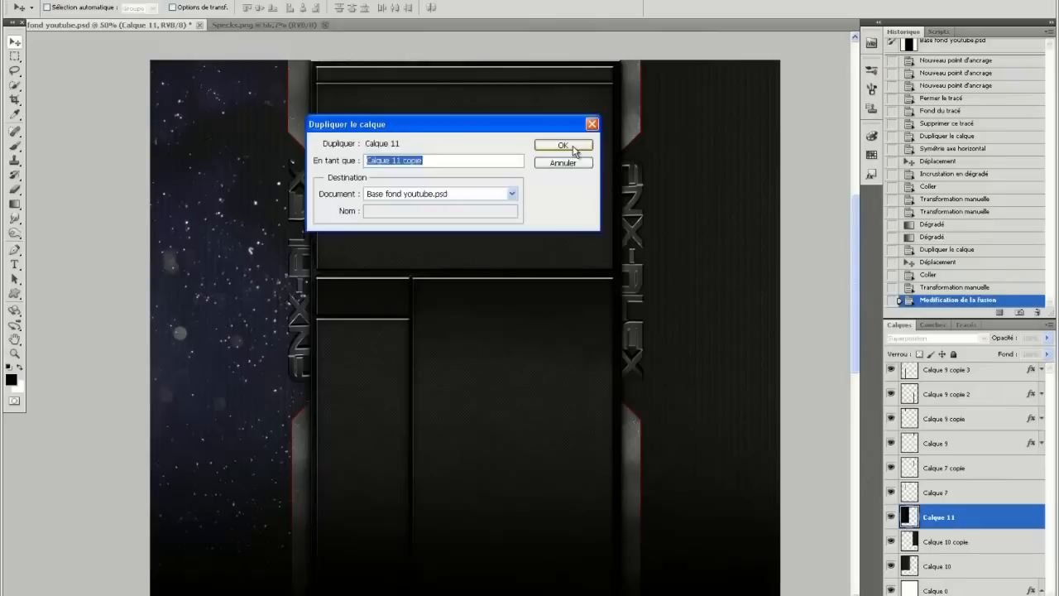
click(557, 153)
drag(277, 282, 724, 278)
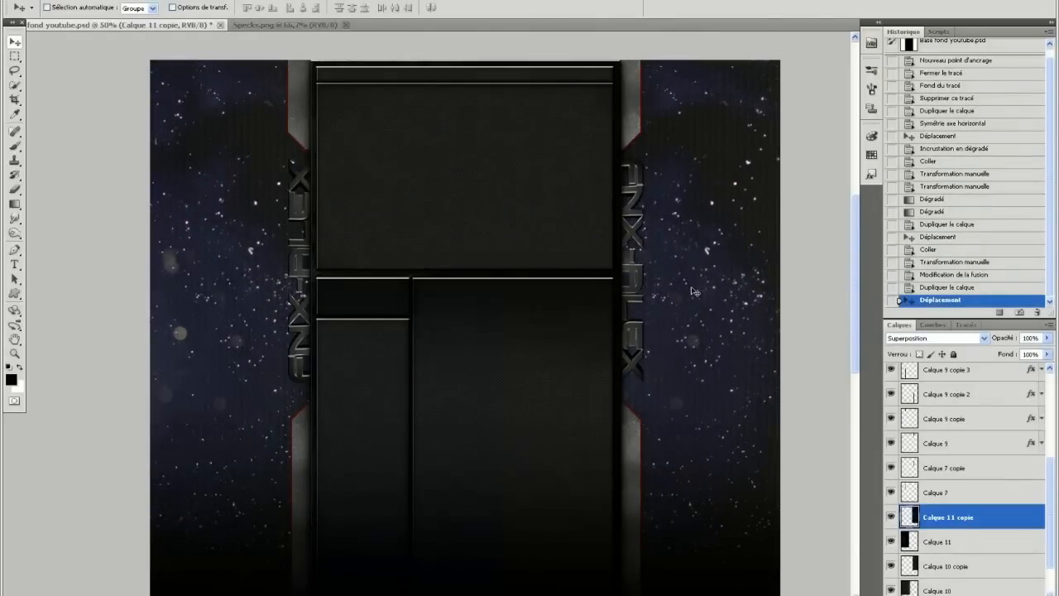
Flip Calque 11 copie horizontally and reposition it beside the panel so the specks mirror the left side
click(83, 2)
mouse_move(180, 213)
click(266, 333)
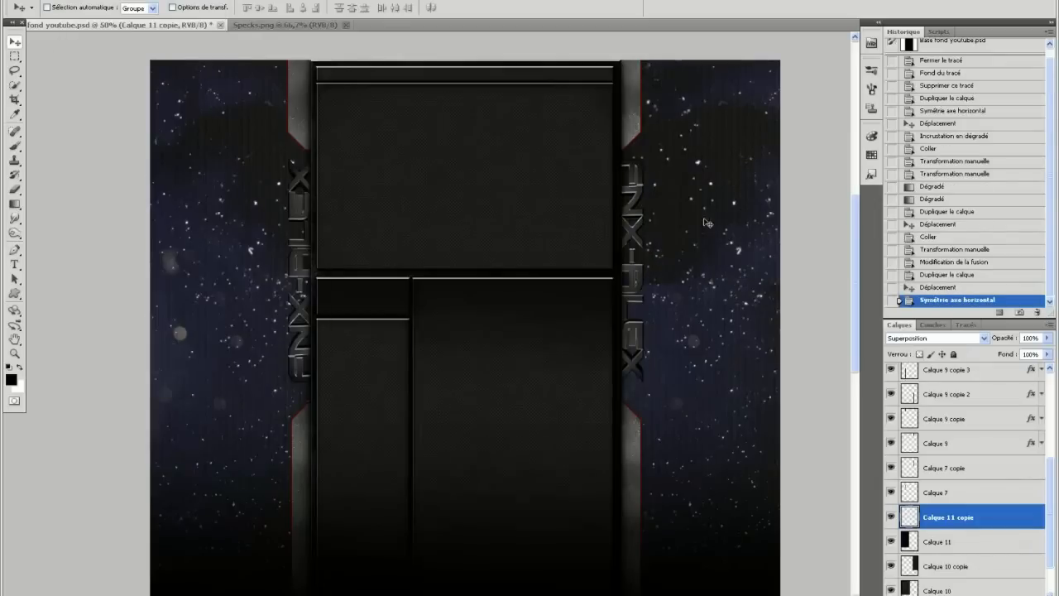
drag(710, 239, 667, 240)
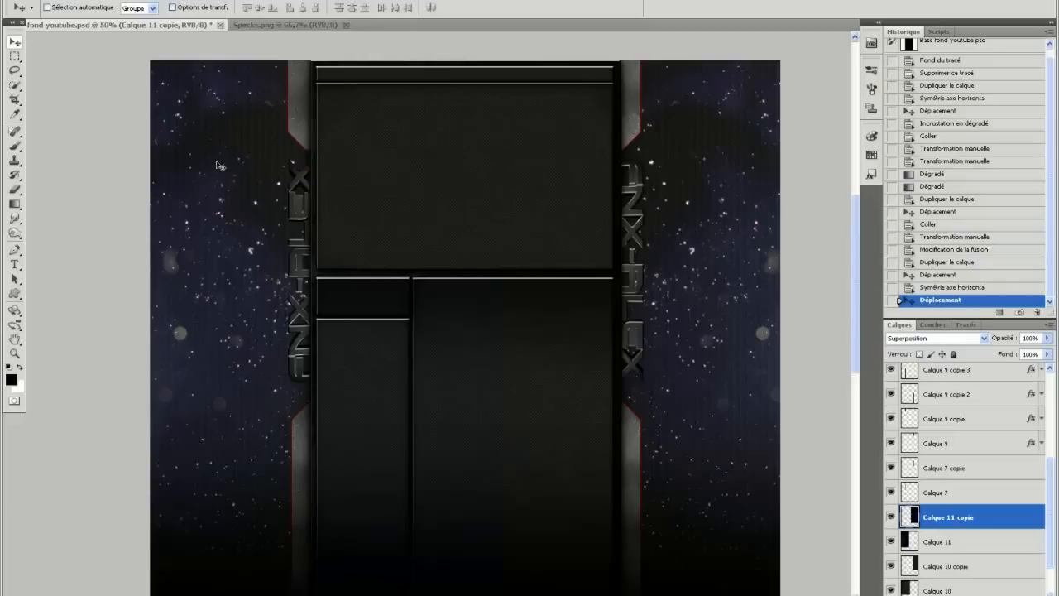
In the file explorer, browse from the Glass texture folder to the Flares folder in Photoshop\Image pour photoshop
scroll(604, 358, down, 2)
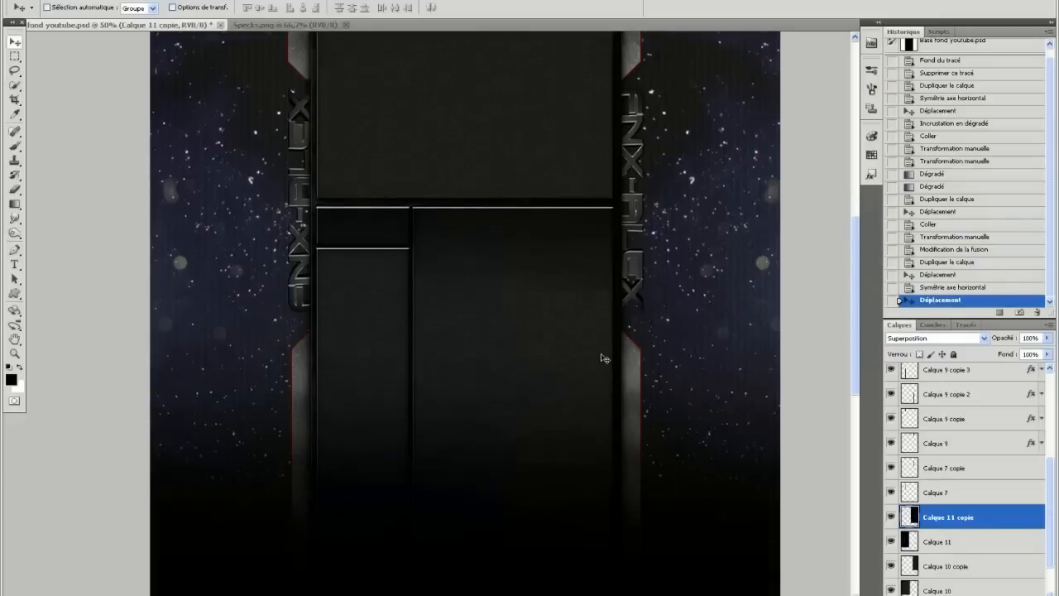
scroll(603, 358, up, 3)
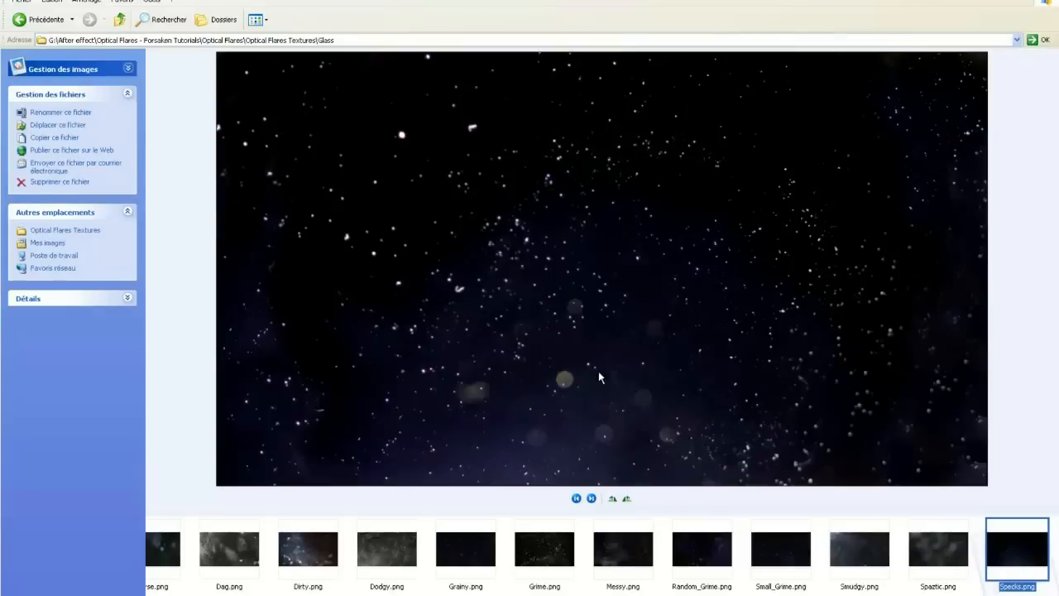
click(48, 11)
click(48, 11)
click(48, 12)
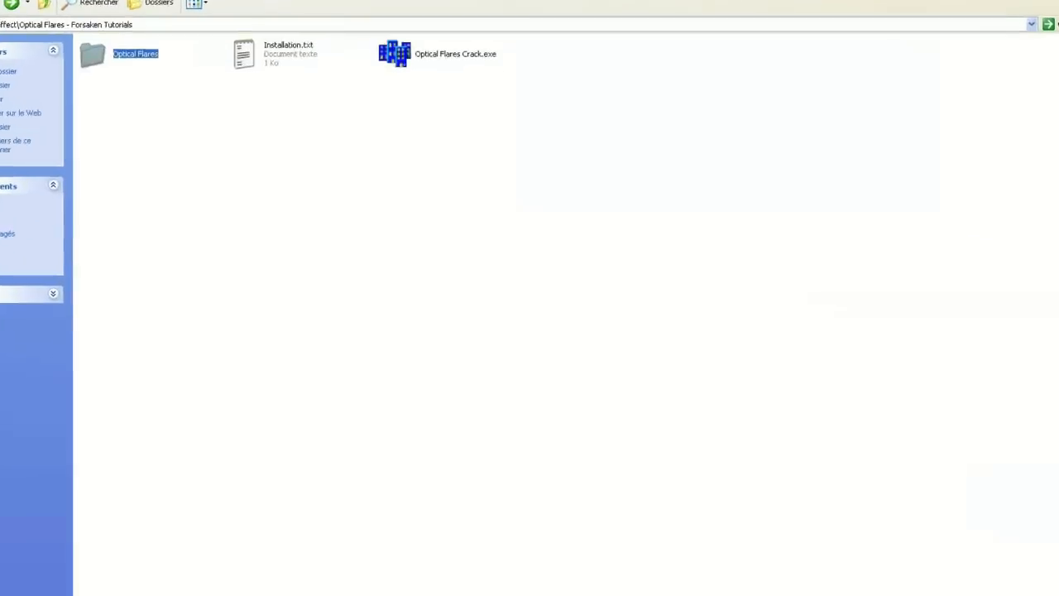
click(48, 11)
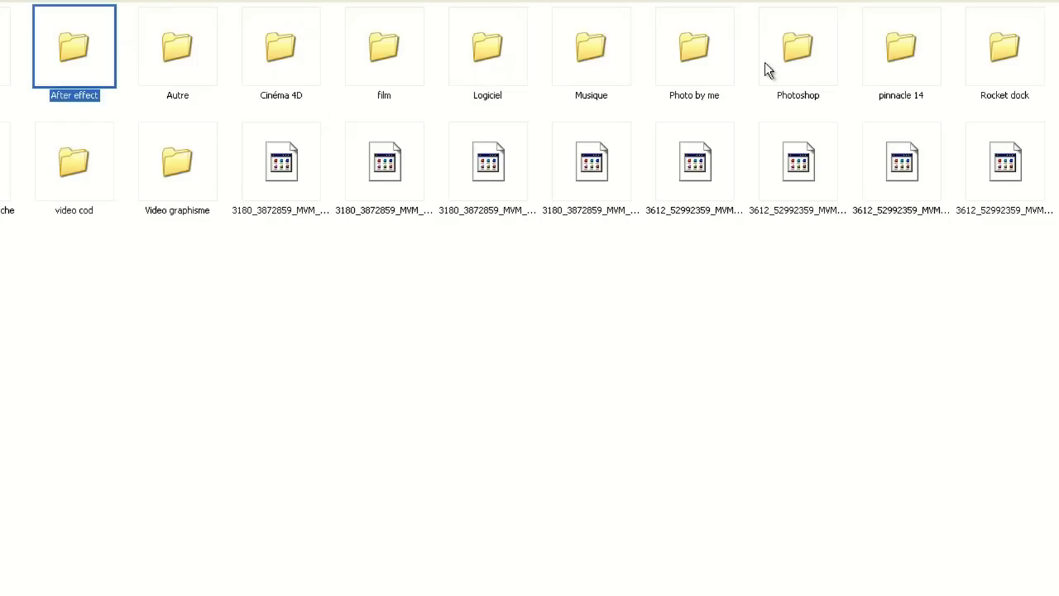
double_click(816, 66)
double_click(707, 62)
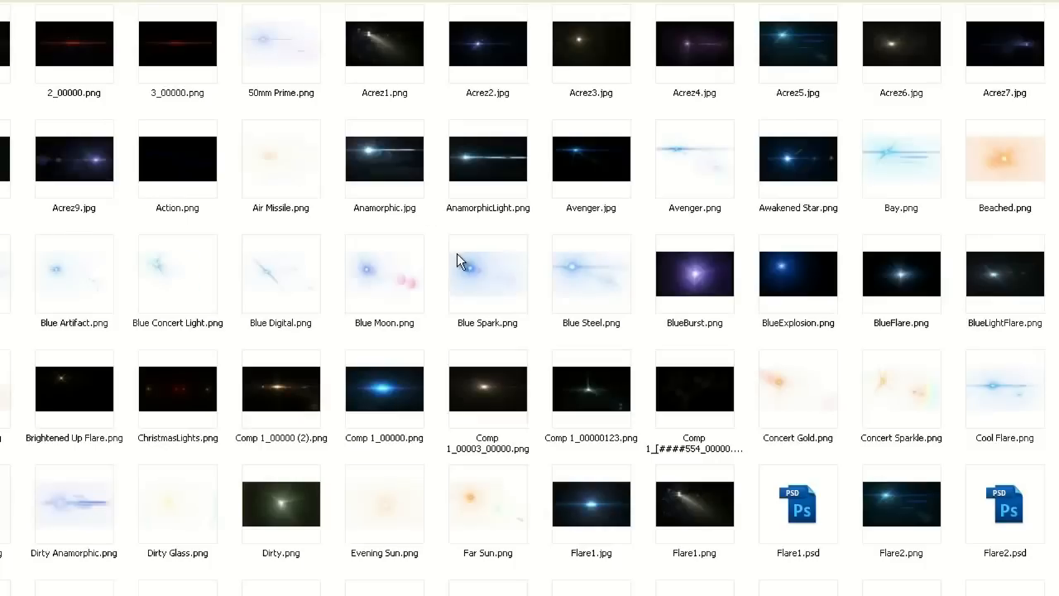
double_click(50, 63)
Look through the flare images and open LensFlare3.jpg in Adobe Photoshop CS5
click(669, 10)
double_click(75, 169)
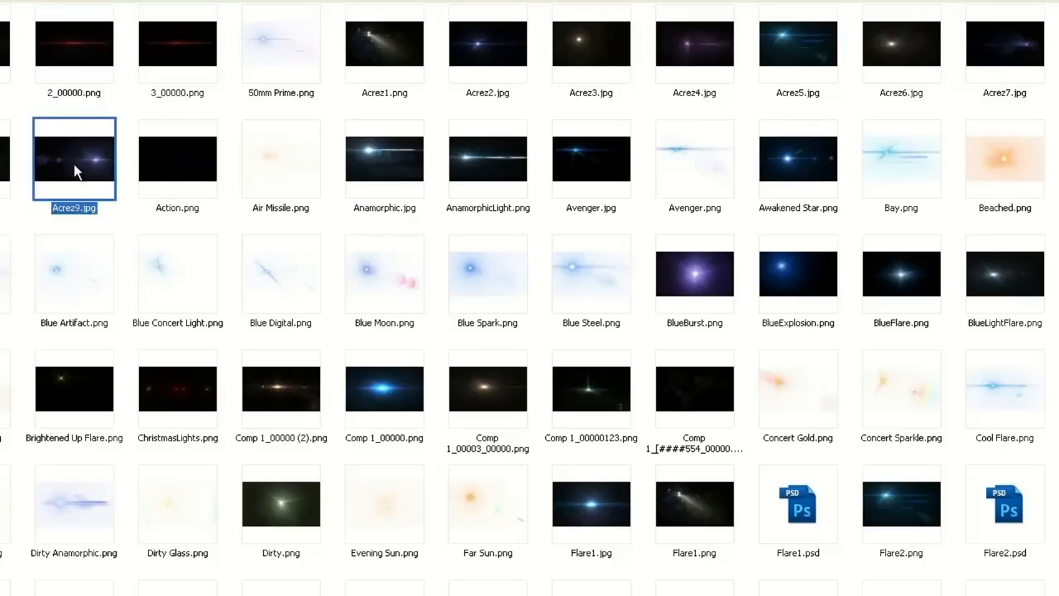
click(669, 4)
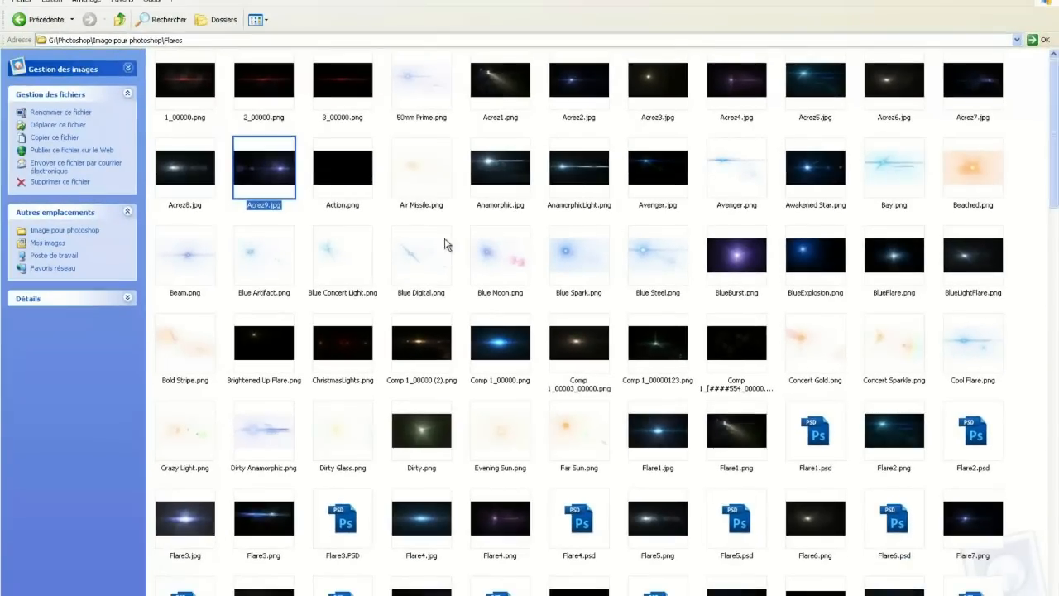
scroll(298, 548, down, 10)
scroll(395, 480, down, 6)
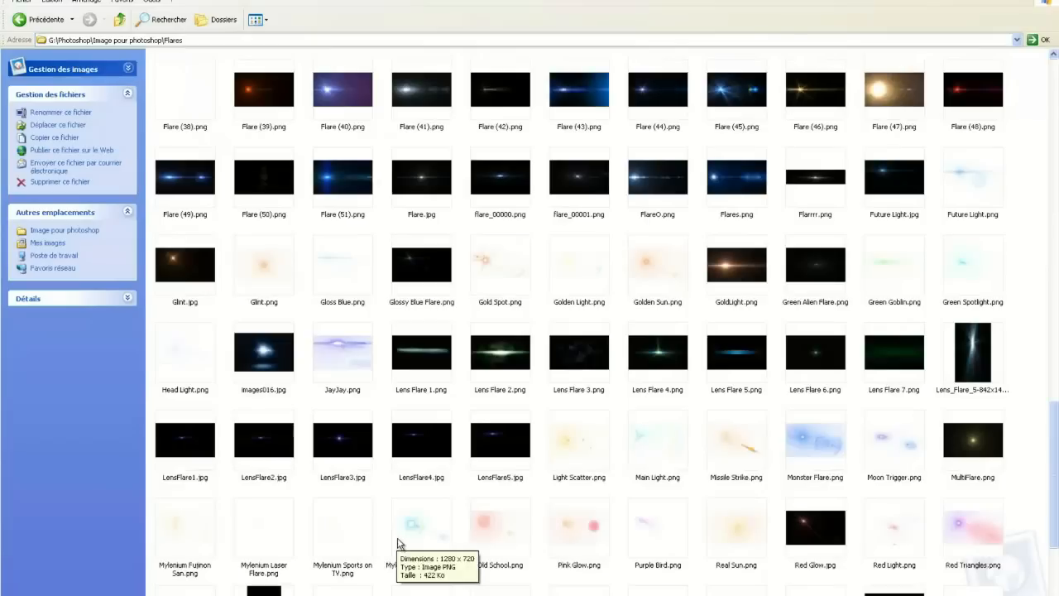
right_click(354, 438)
mouse_move(536, 273)
click(612, 316)
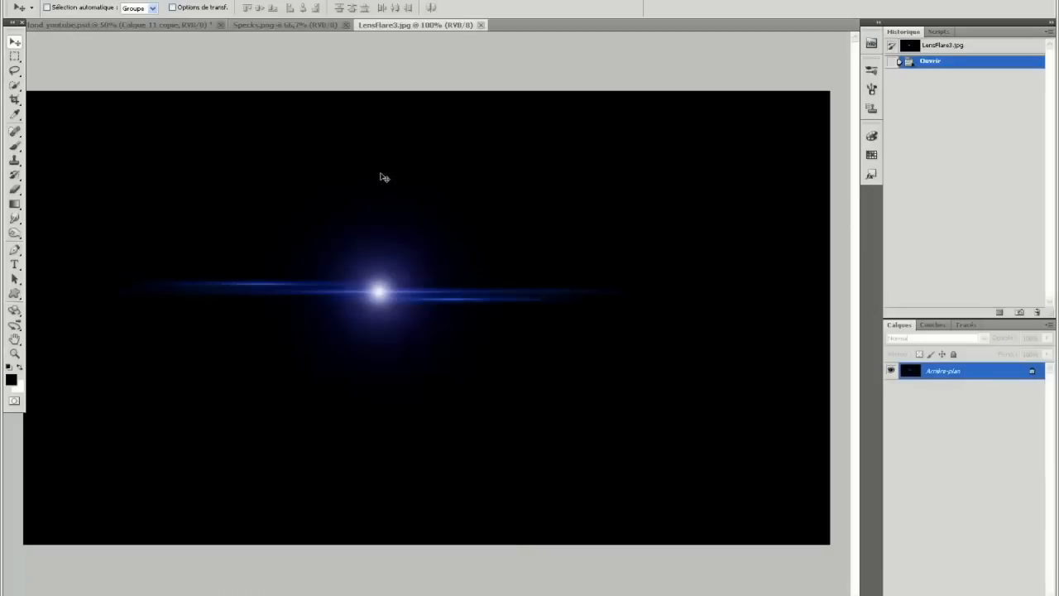
Paste the lens flare into fond youtube.psd above Calque 11 copie and set its blending mode to Superposition
click(176, 23)
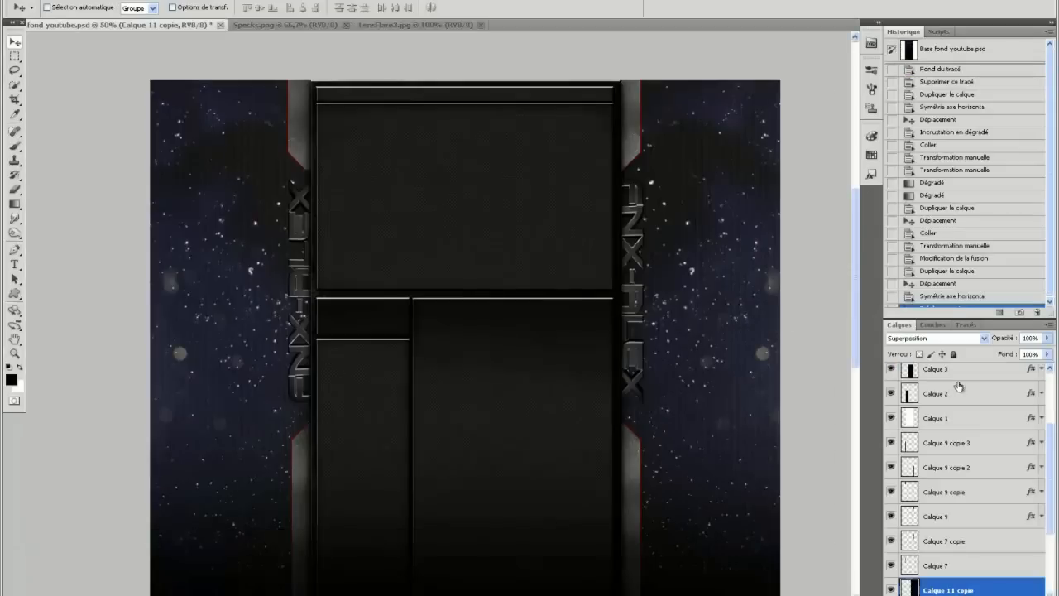
scroll(983, 414, down, 4)
key(ctrl+v)
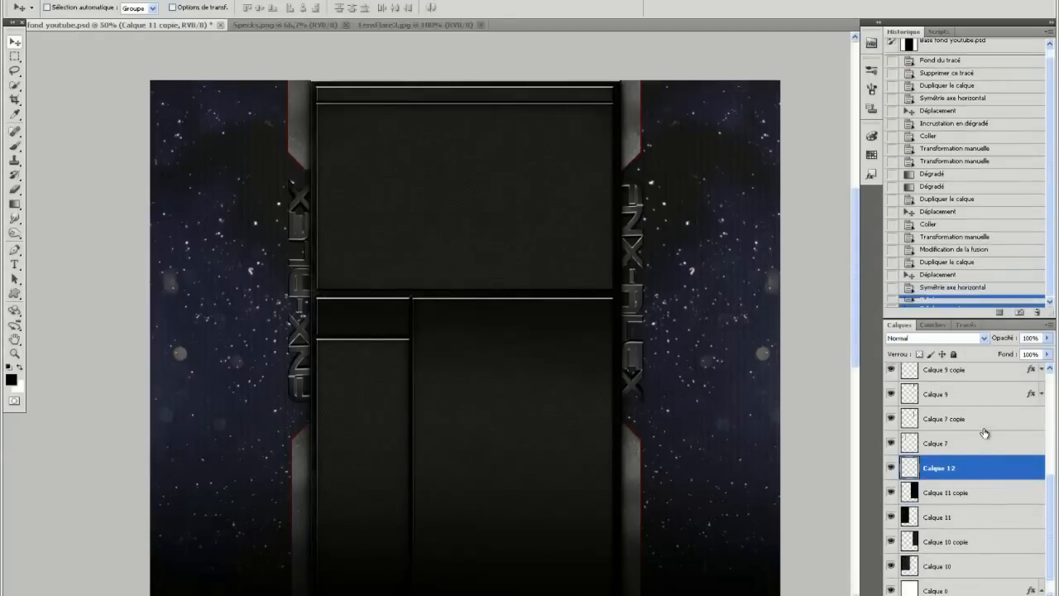
click(981, 339)
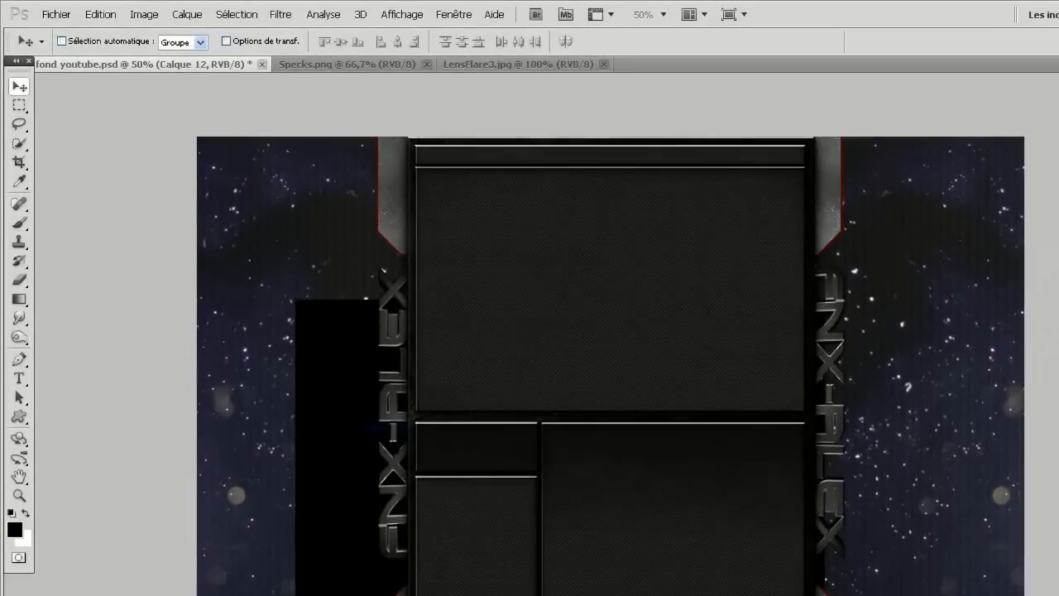
click(926, 444)
Rotate the lens flare -90° and move it to the canvas top, against the outer edge of the left corner shape
click(101, 14)
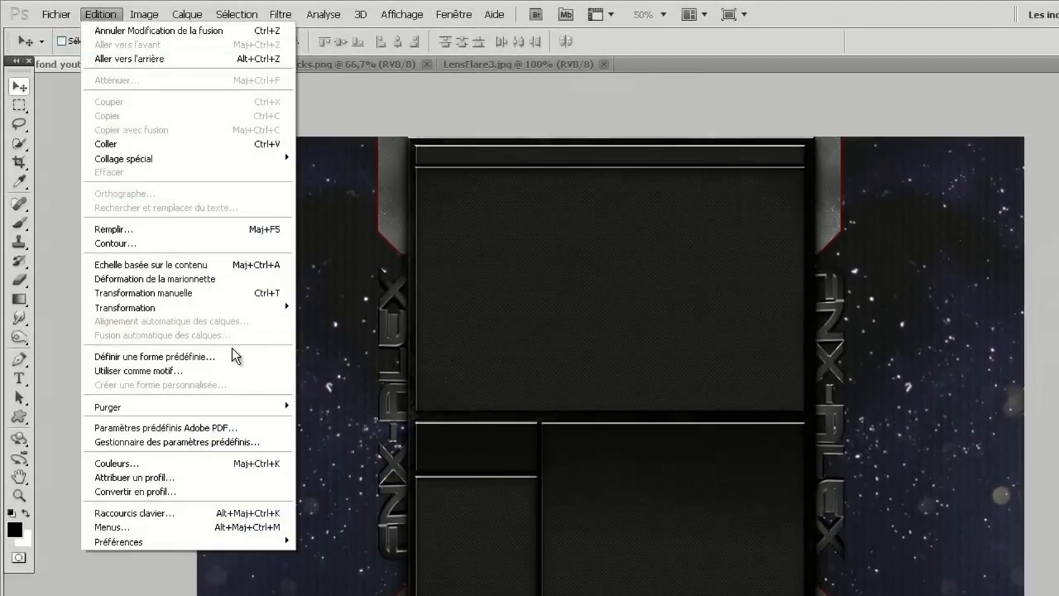
click(215, 293)
drag(863, 358, 497, 218)
drag(579, 331, 406, 287)
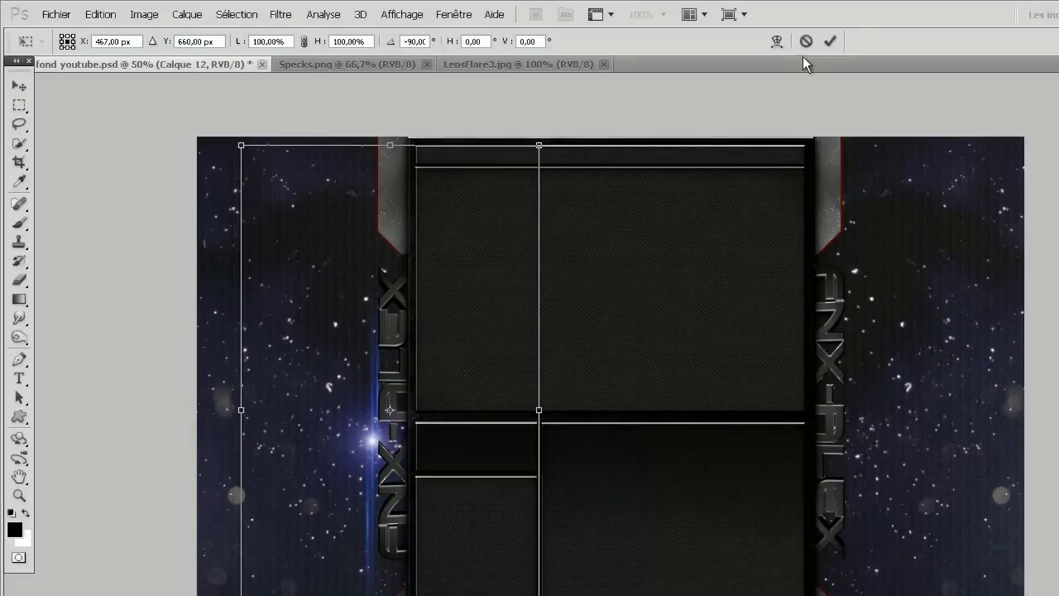
click(829, 41)
drag(435, 528, 436, 263)
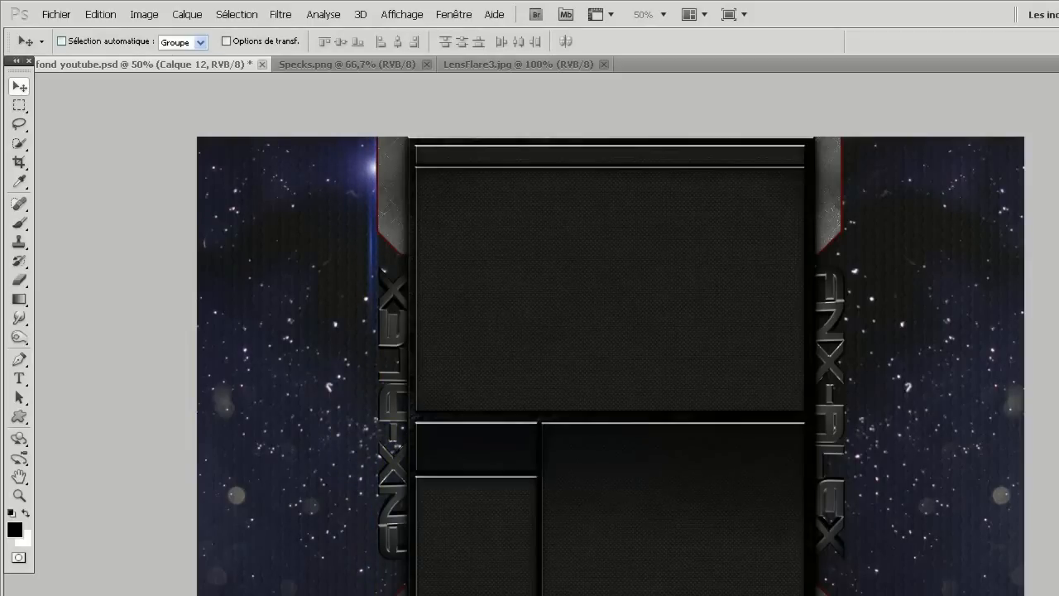
Duplicate lens flare layer Calque 12 and move the copy against the outer edge of the upper-right corner shape
click(1040, 323)
click(560, 149)
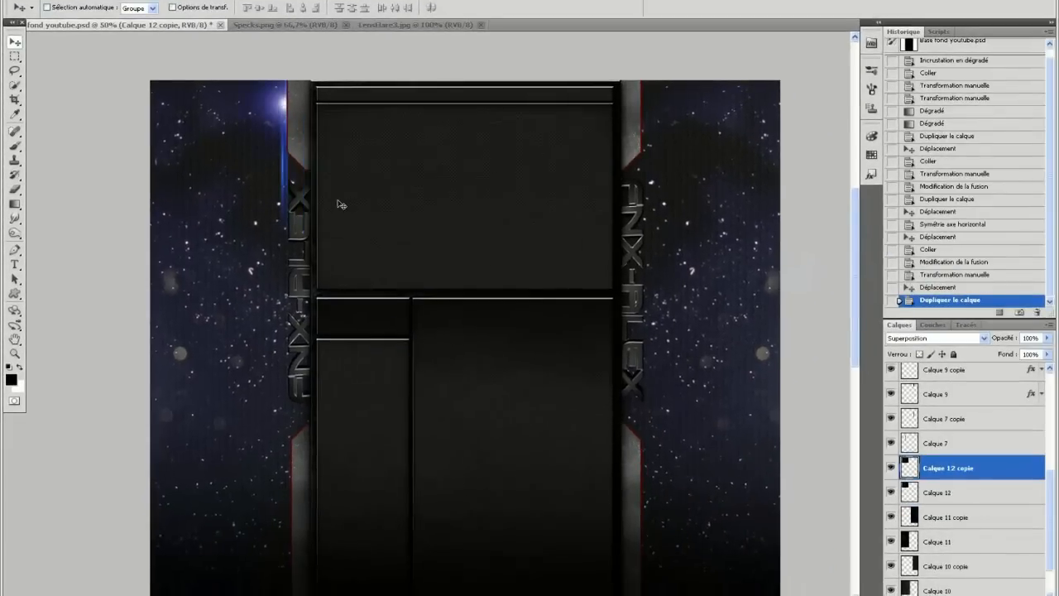
drag(666, 207, 685, 204)
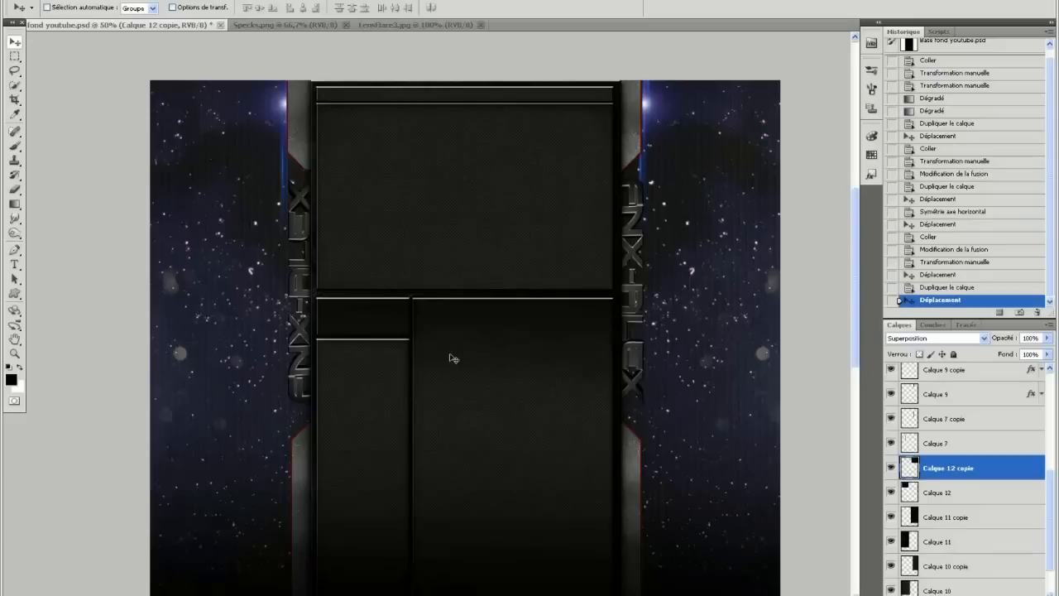
Close the LensFlare3.jpg and Specks.png documents
click(464, 25)
click(480, 25)
click(330, 25)
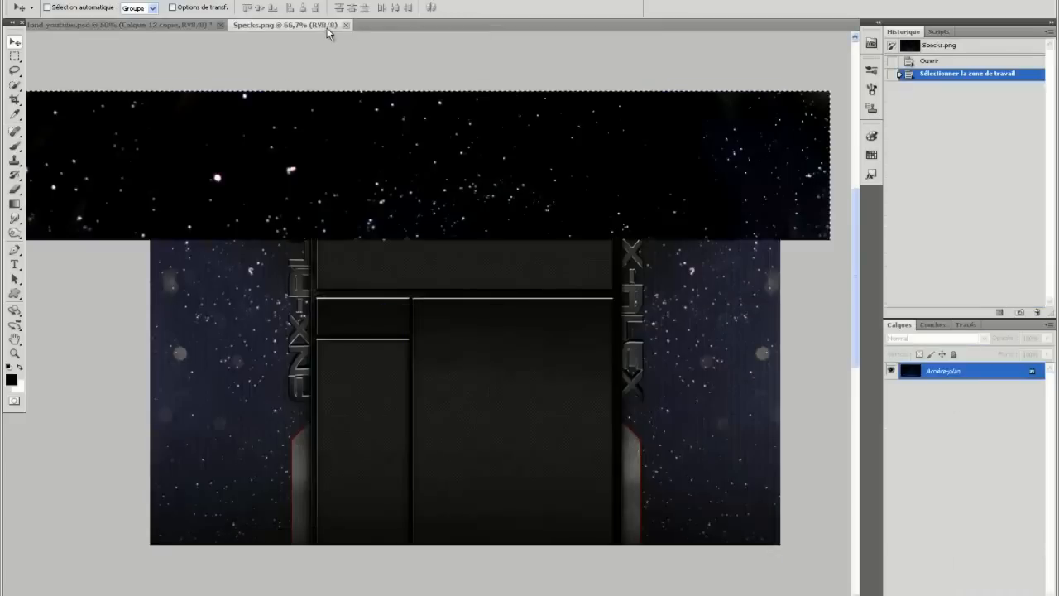
click(346, 25)
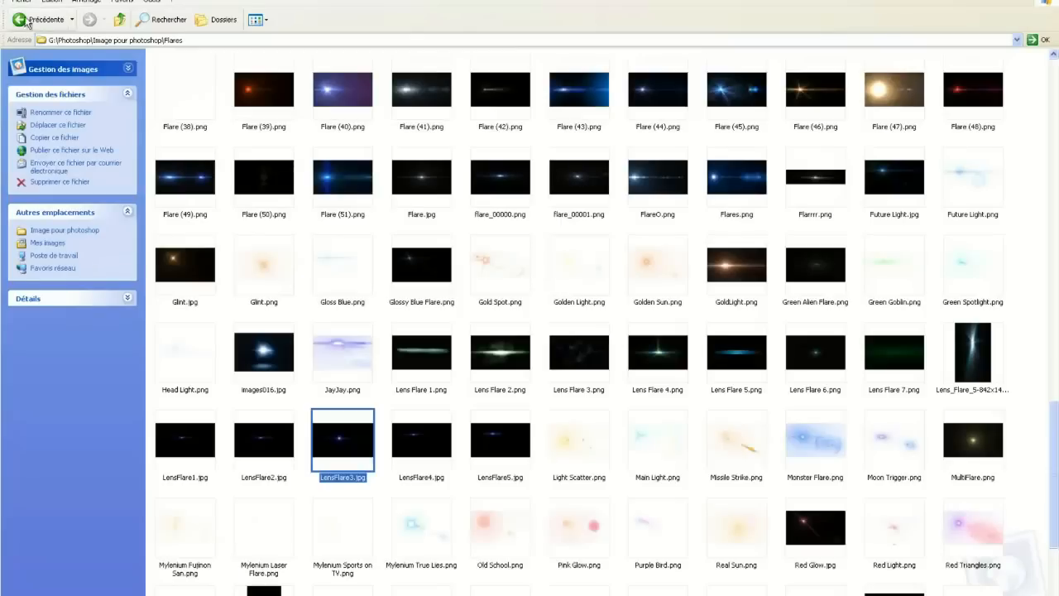
In the file explorer, find Flame1.jpg in the flames & smoke folder and open it in Adobe Photoshop CS5
click(27, 21)
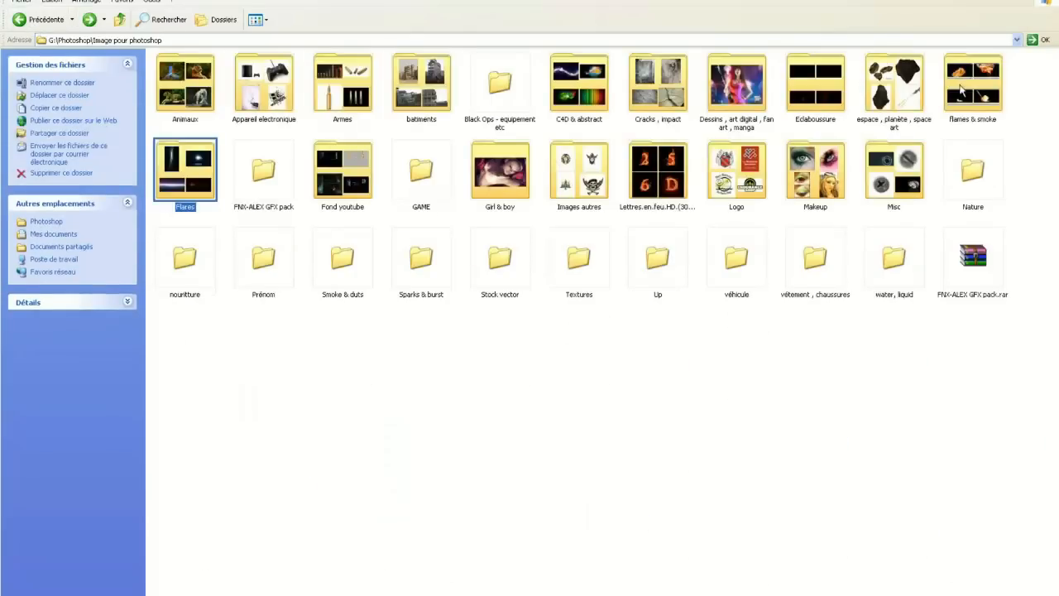
double_click(991, 87)
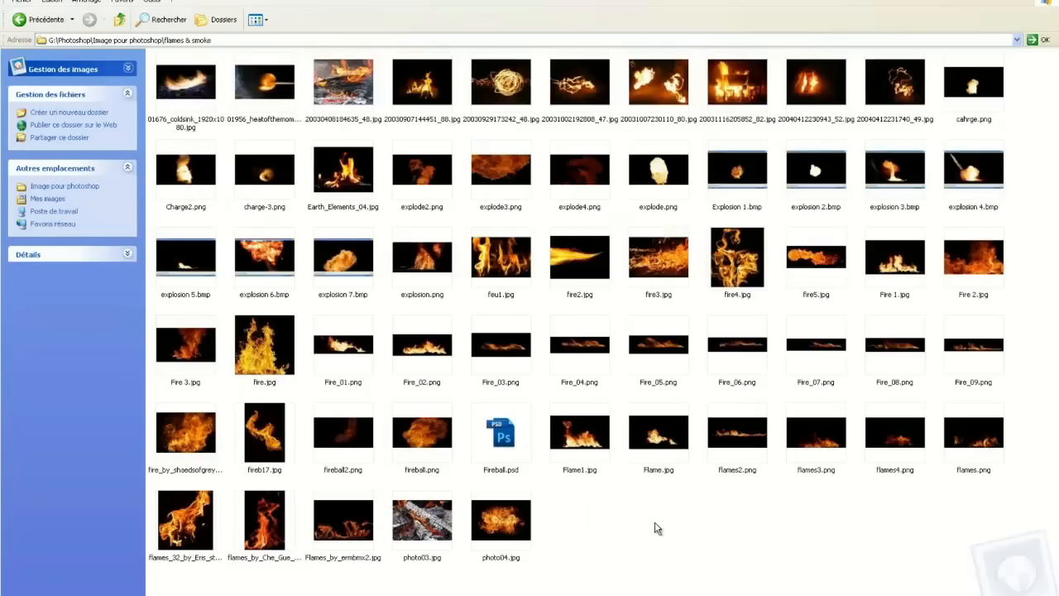
click(569, 441)
right_click(569, 442)
mouse_move(728, 283)
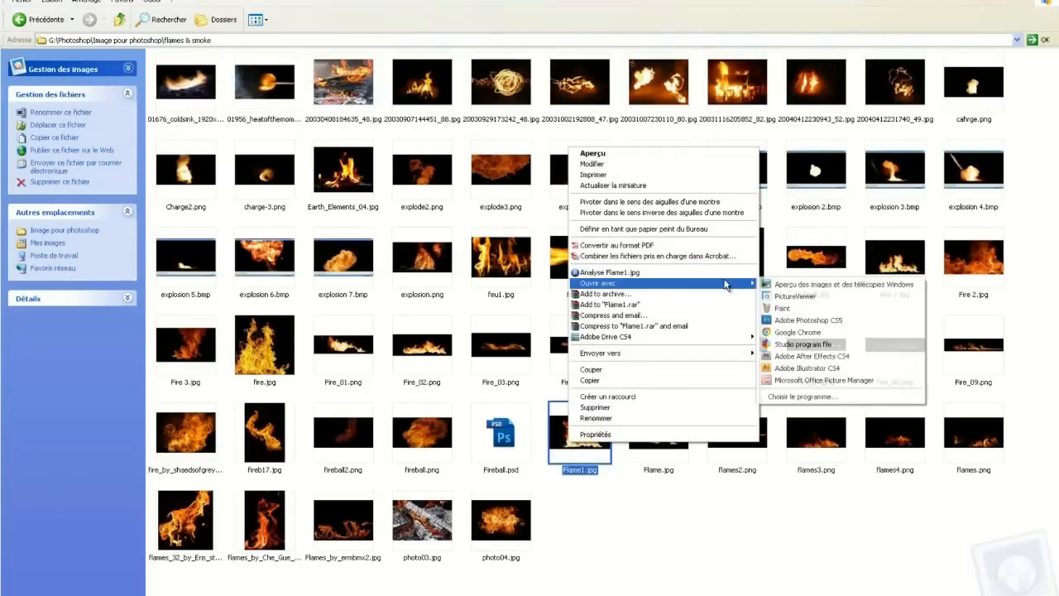
click(821, 320)
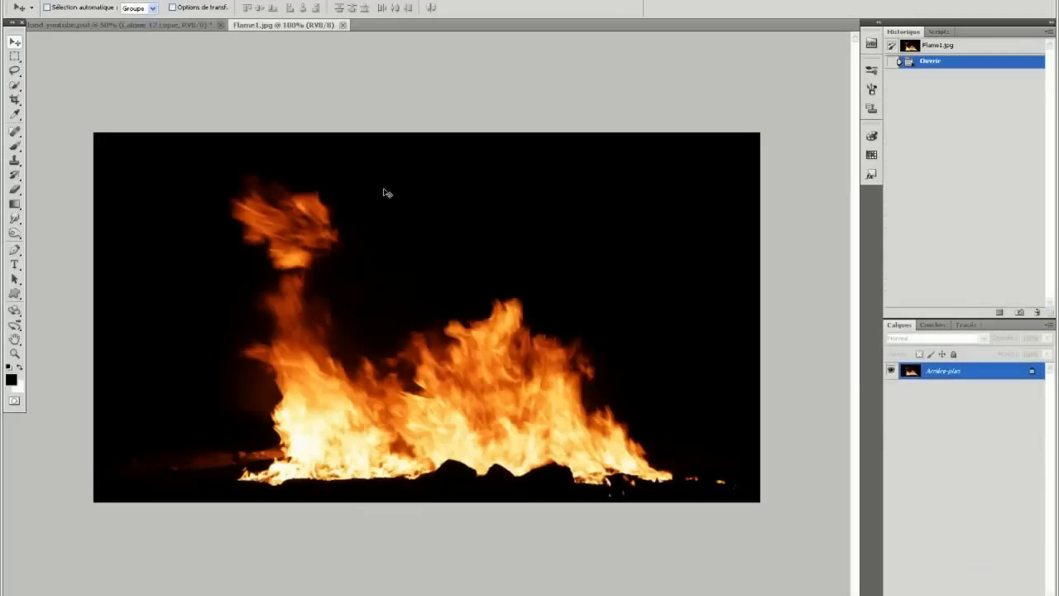
Paste the flame image into fond youtube.psd as a new layer directly above Calque 12 copie
click(179, 25)
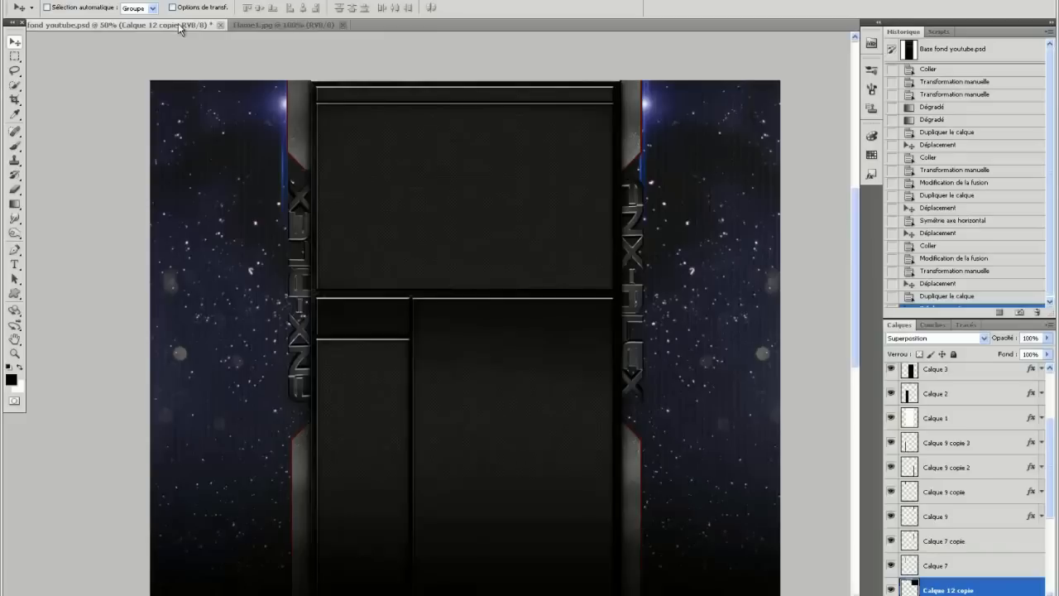
scroll(992, 496, down, 4)
scroll(998, 519, up, 2)
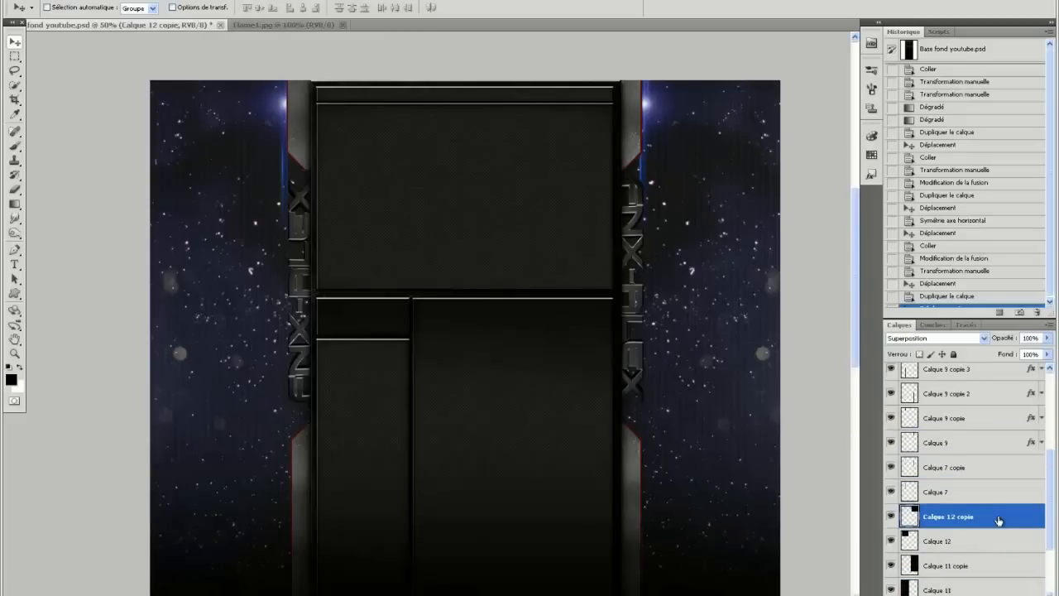
key(ctrl+v)
Rotate the pasted flame image -90° and place it behind the lettering on the left side of the dark panel
click(81, 1)
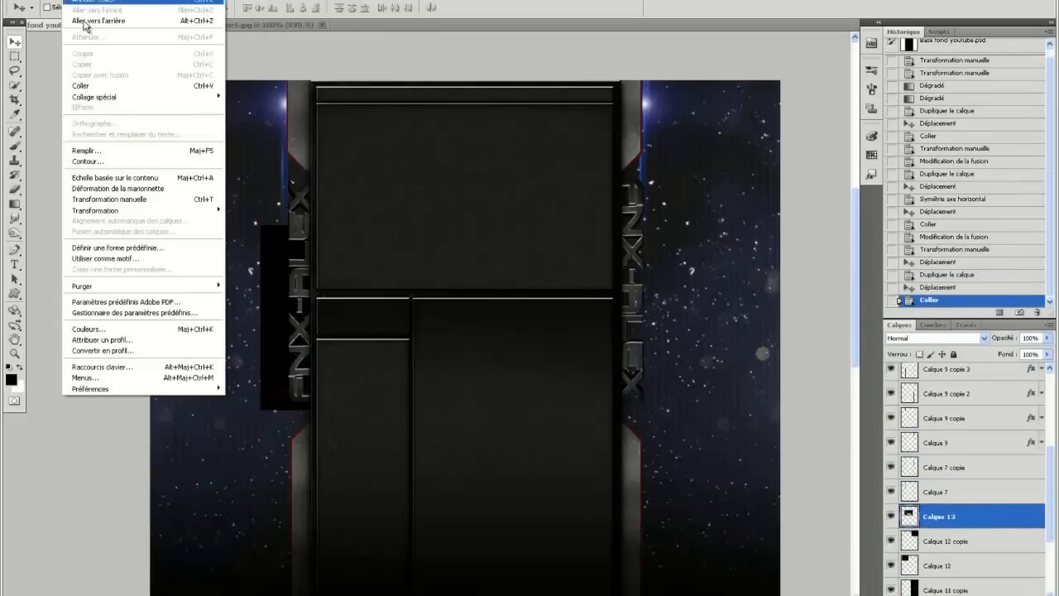
click(163, 201)
drag(533, 178, 383, 139)
drag(474, 230, 328, 204)
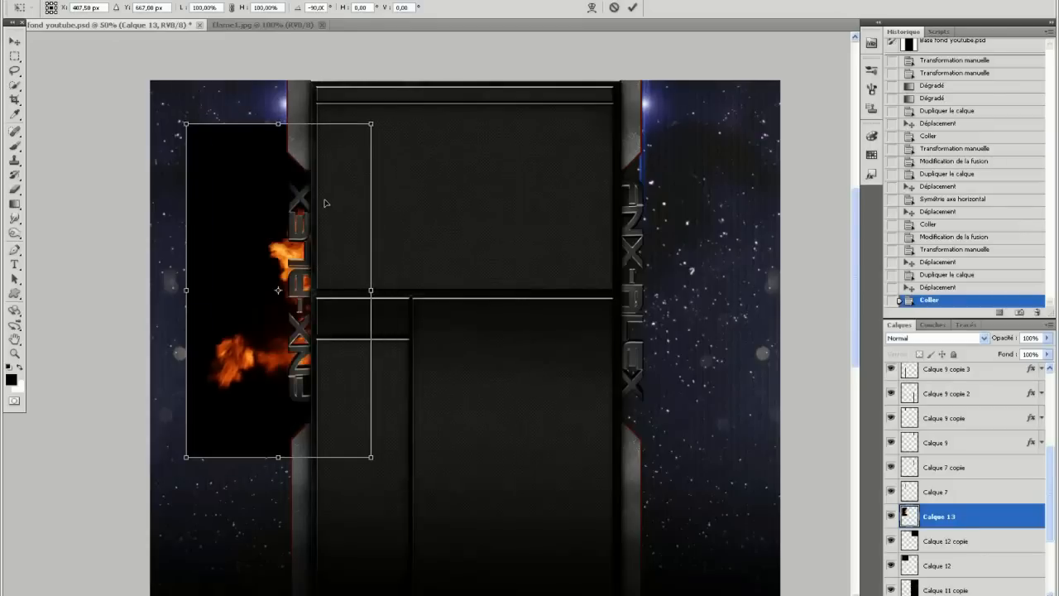
click(634, 8)
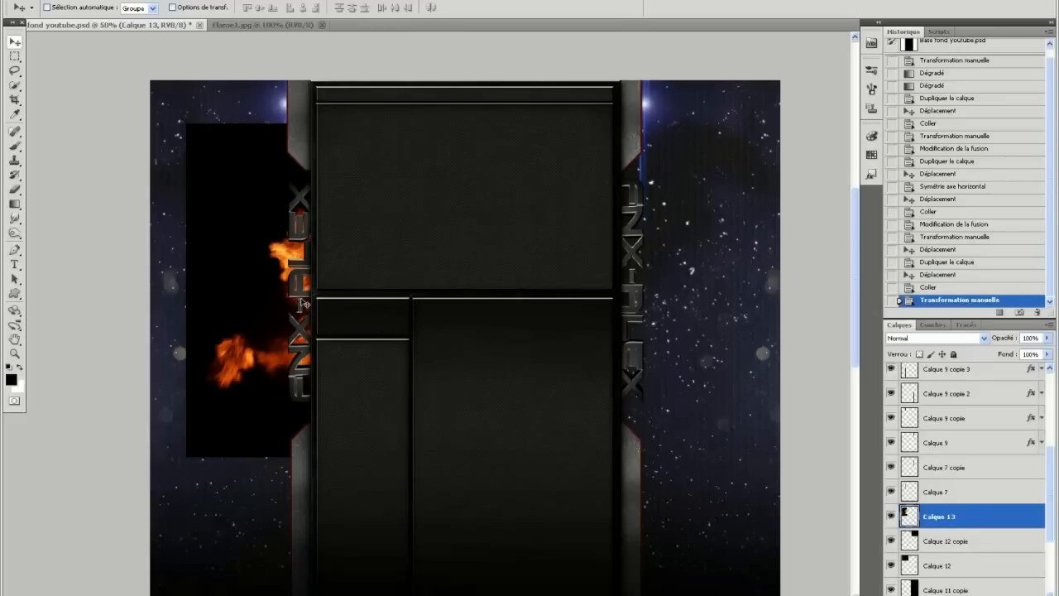
Set the blending mode of flame layer Calque 13 to Superposition and shift the flames further out from behind the left lettering
click(935, 339)
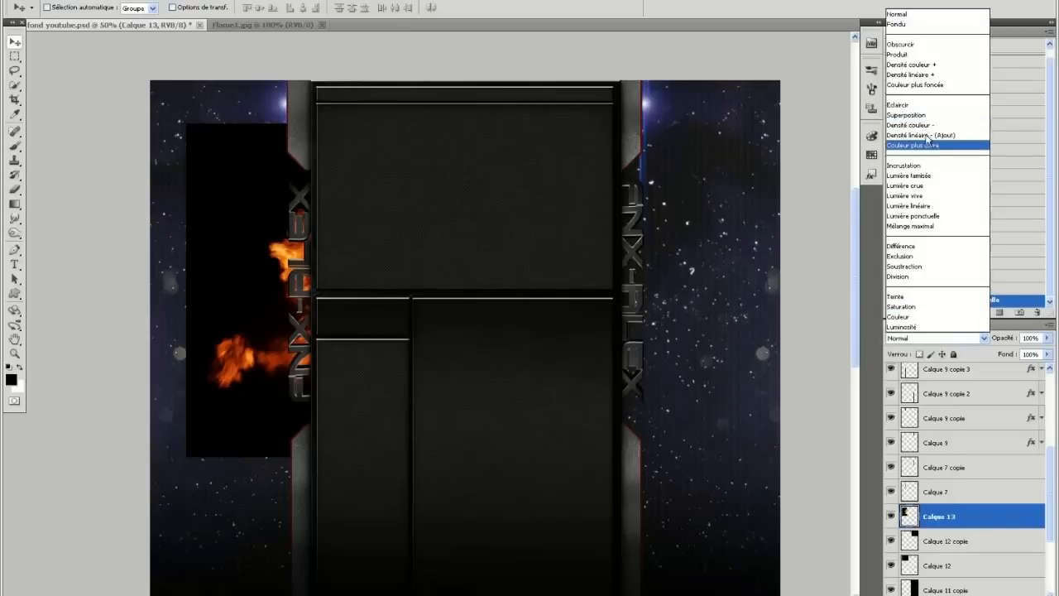
click(906, 115)
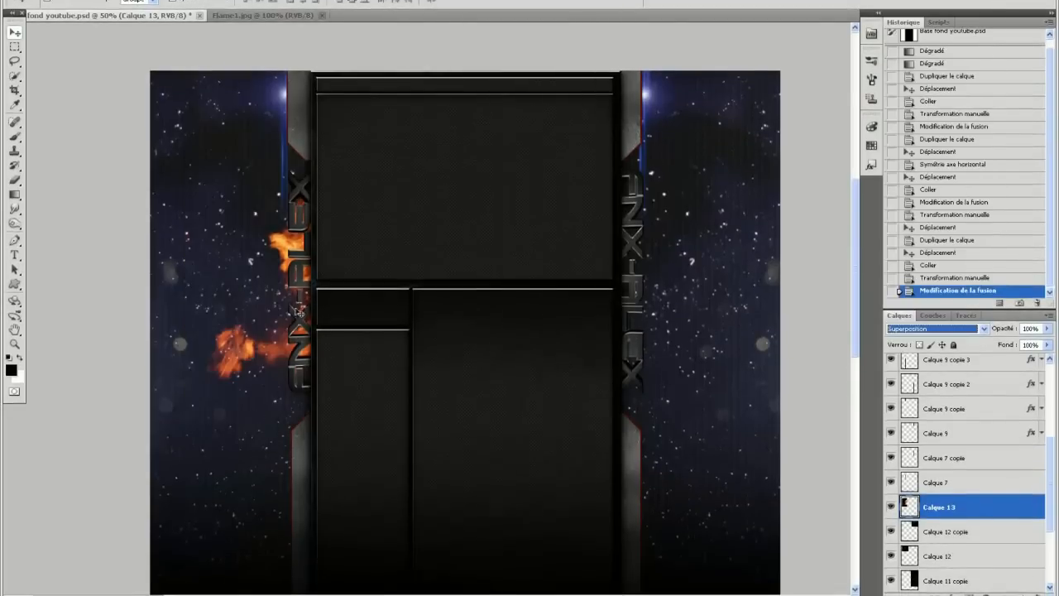
mouse_move(320, 364)
mouse_down()
mouse_move(265, 355)
mouse_move(243, 385)
mouse_move(305, 387)
mouse_move(285, 363)
mouse_move(301, 367)
mouse_up()
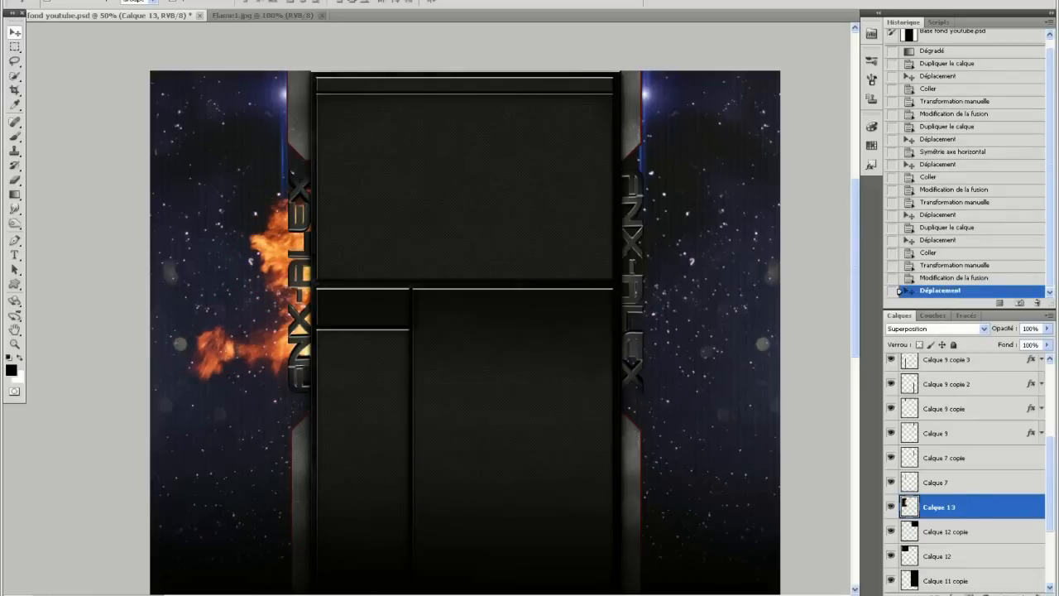
Switch to the file explorer, browse to the Sparks & burst folder and preview spark 5.png
key(alt+Tab)
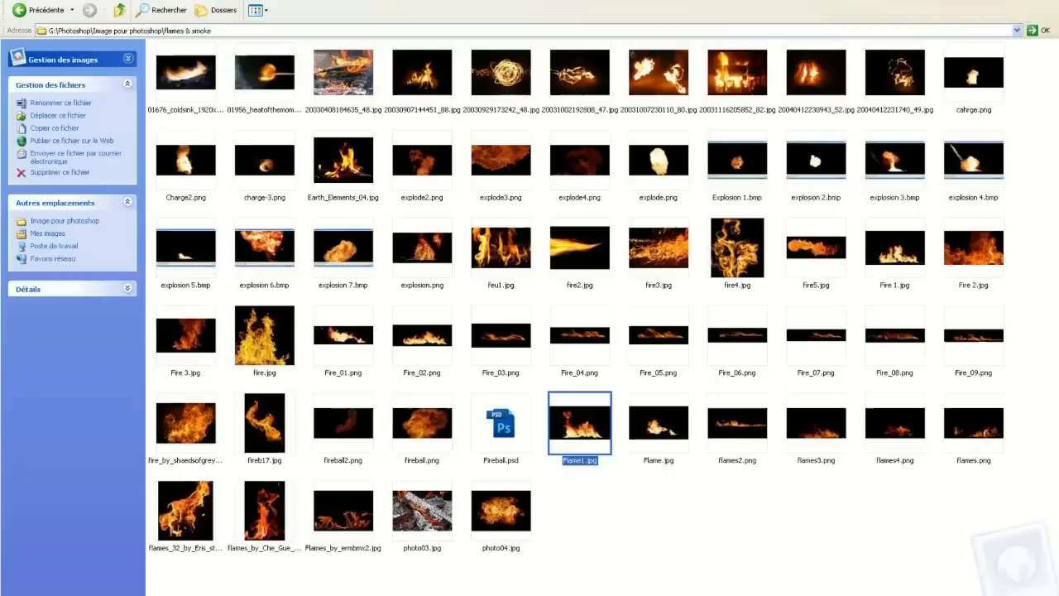
click(25, 18)
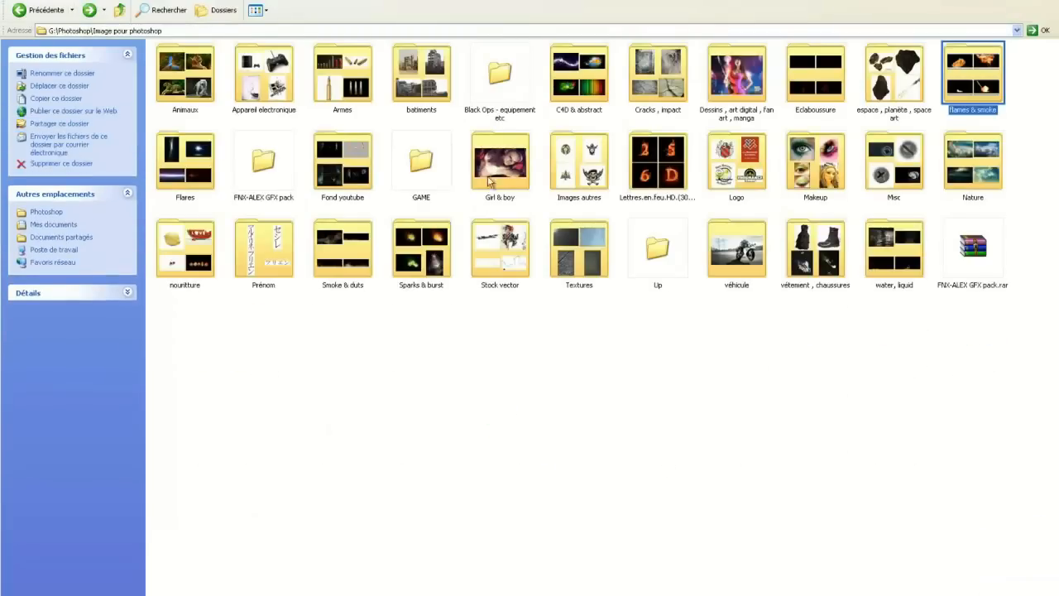
double_click(437, 262)
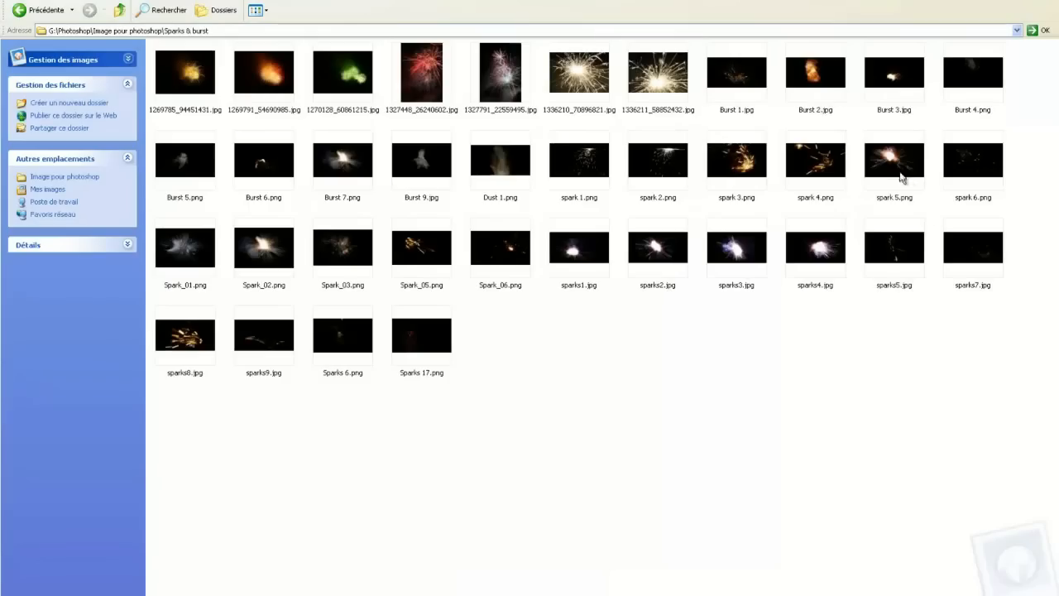
double_click(896, 171)
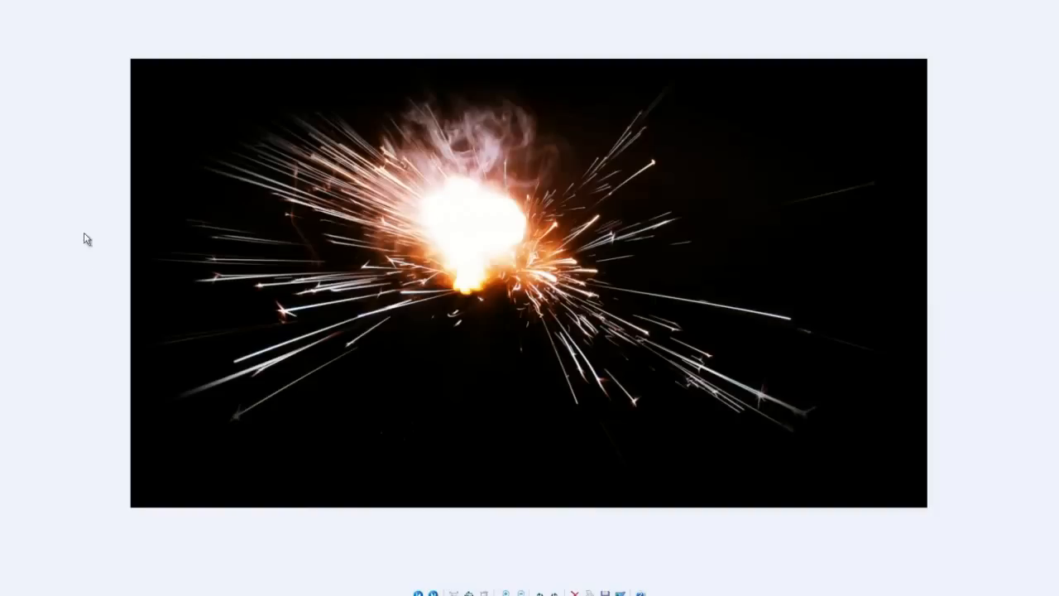
Close the preview, open spark 5.png in Photoshop, and paste the whole image into fond youtube.psd as a new layer
click(1028, 6)
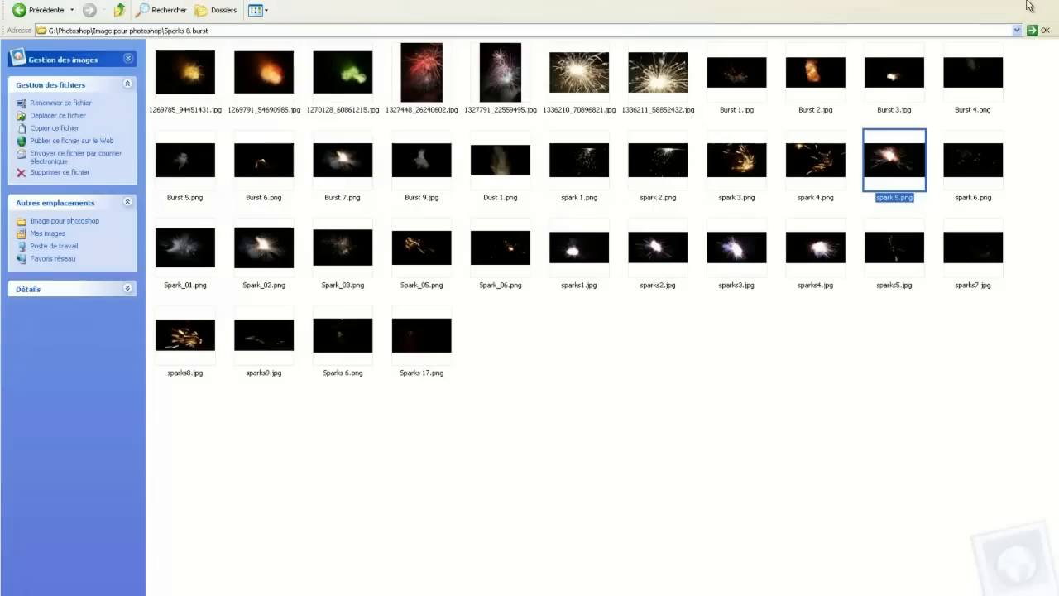
right_click(893, 169)
mouse_move(839, 304)
click(939, 339)
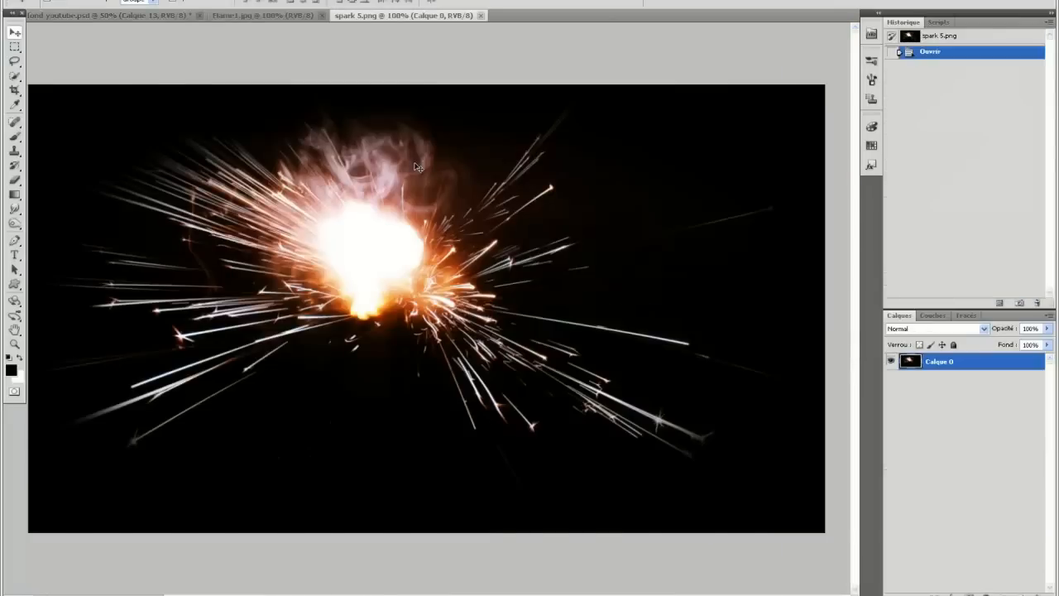
key(ctrl+a)
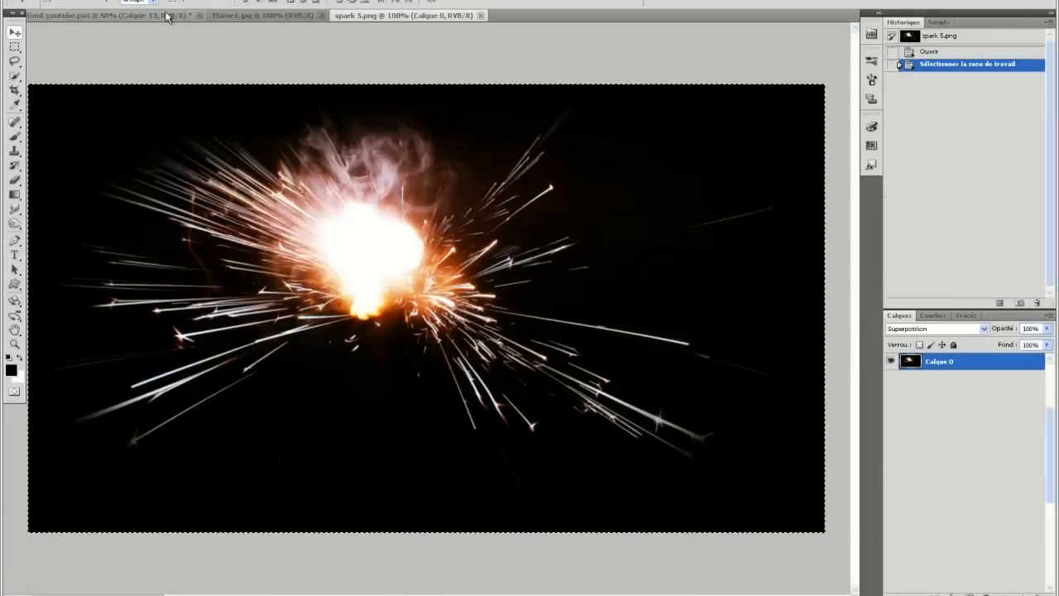
click(167, 16)
key(ctrl+v)
Rotate the pasted spark image a quarter turn clockwise behind the right lettering and set its blending mode to Superposition
click(76, 1)
click(175, 190)
drag(639, 324, 424, 512)
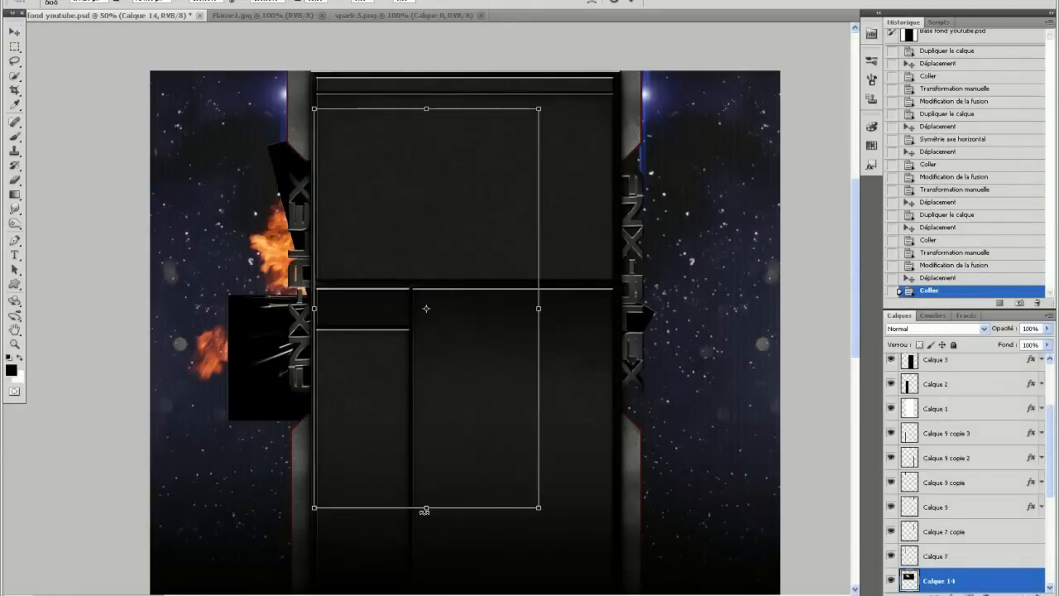
drag(436, 426, 605, 414)
click(638, 1)
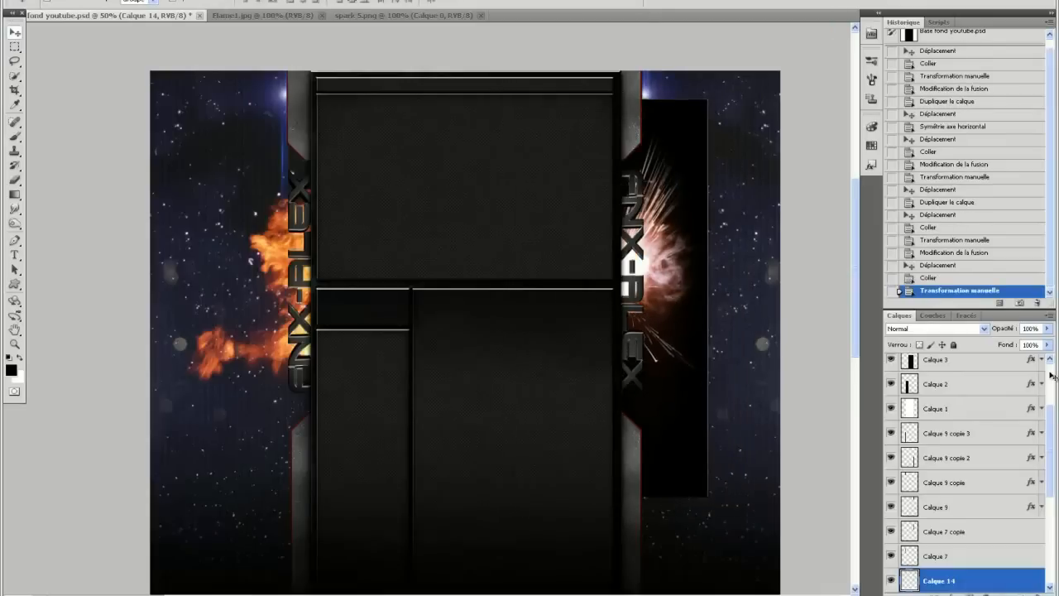
click(935, 328)
click(906, 105)
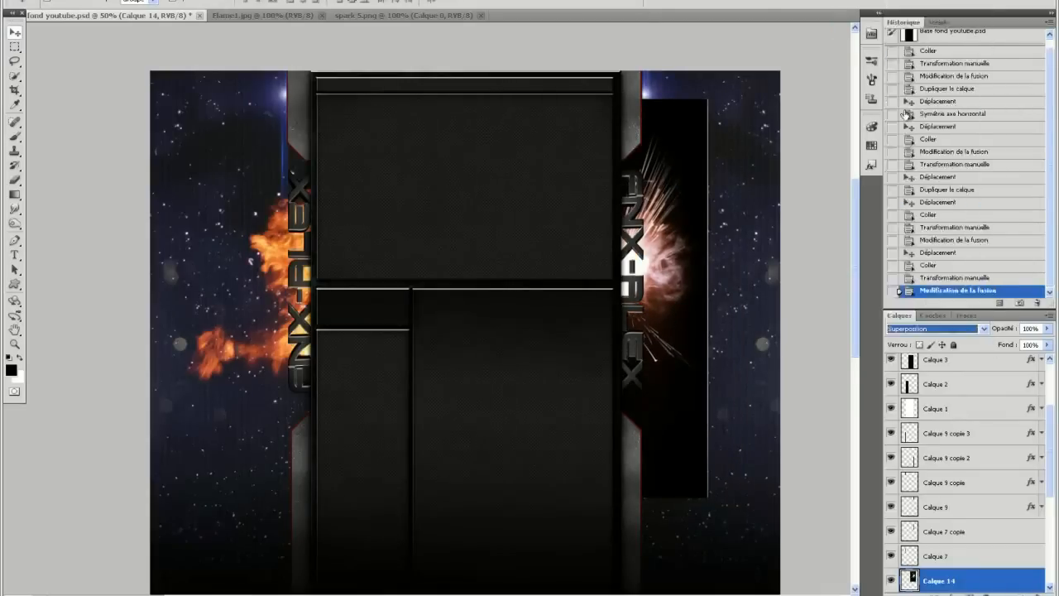
Erase the thin light line along the outer edge of spark layer Calque 14 and slightly reposition the sparks behind the lettering
click(14, 179)
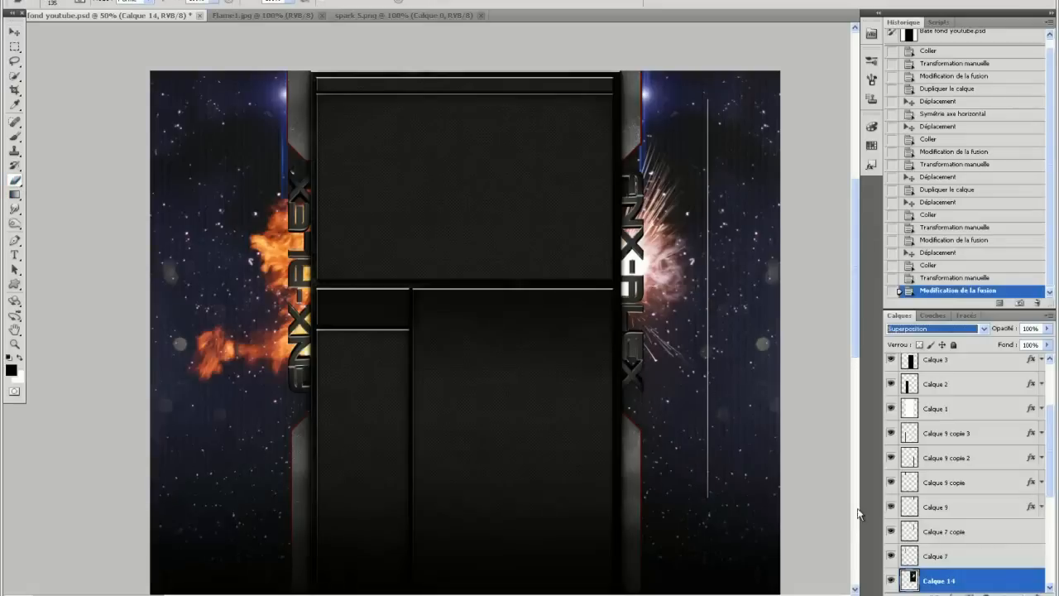
mouse_move(718, 498)
mouse_down()
mouse_move(725, 88)
mouse_move(709, 94)
mouse_move(701, 155)
mouse_move(733, 166)
mouse_up()
click(20, 32)
drag(658, 301, 657, 318)
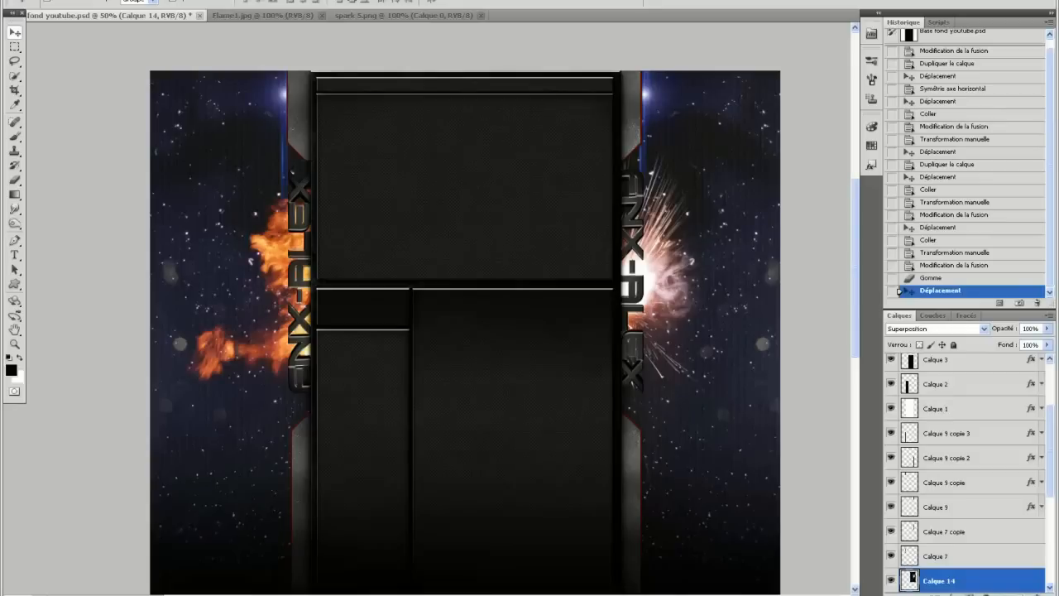
Switch to the file explorer, look through the Image pour photoshop folder, and return to Photoshop
click(190, 593)
click(58, 15)
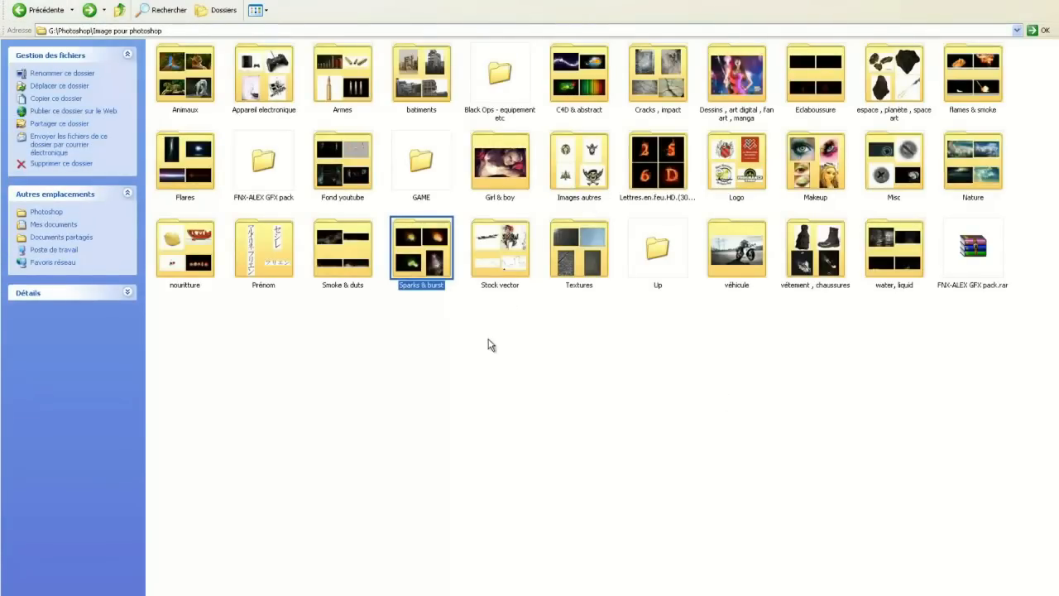
click(438, 594)
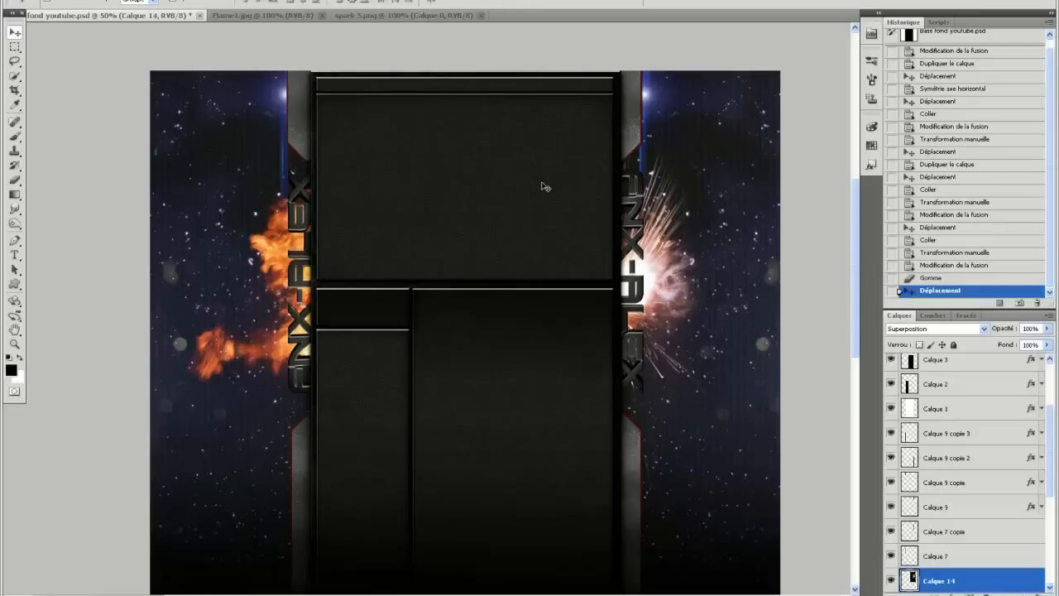
Examine the flames, sparks, lettering and corner shapes on both sides of the background at 100% zoom
click(501, 1)
click(500, 15)
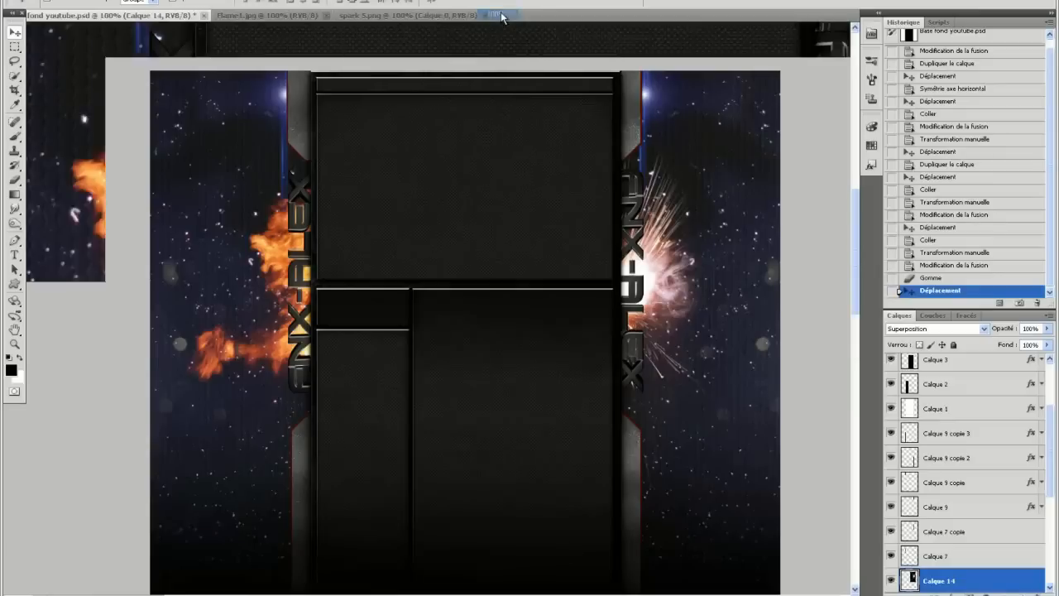
scroll(513, 173, up, 5)
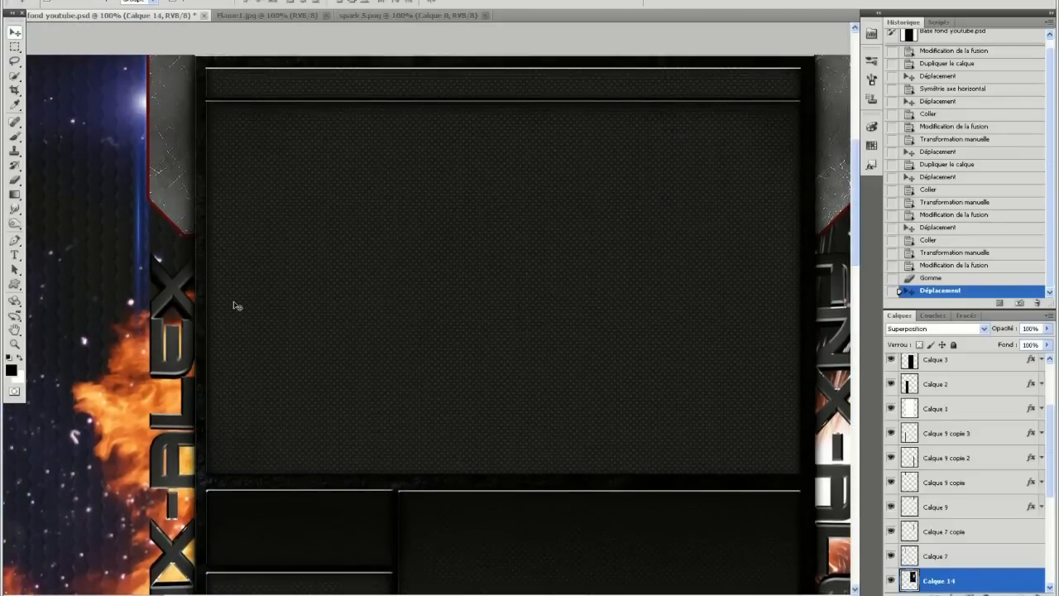
scroll(236, 331, down, 1)
scroll(181, 331, down, 2)
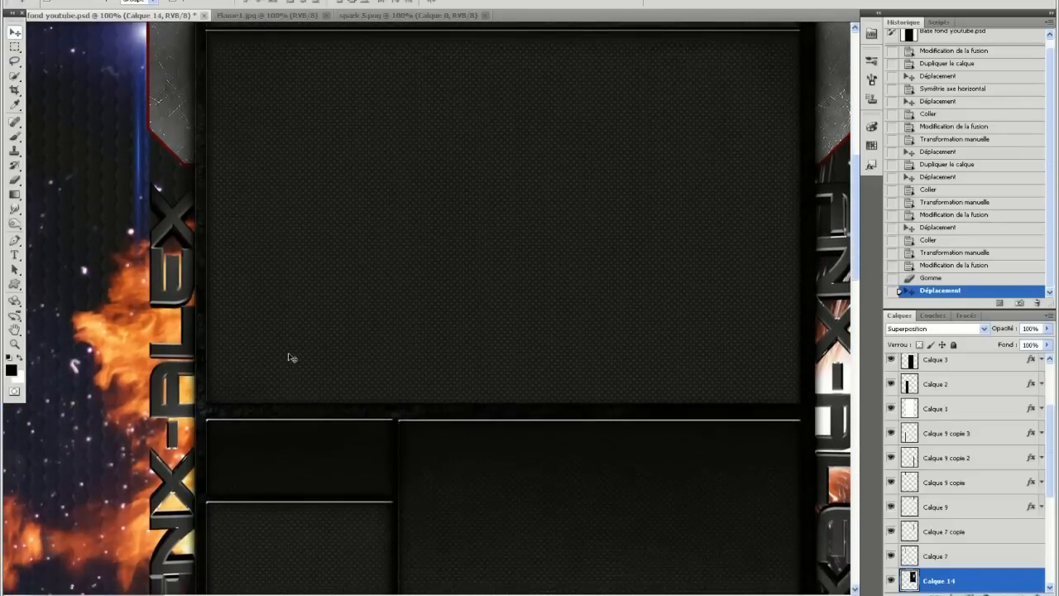
scroll(477, 359, right, 10)
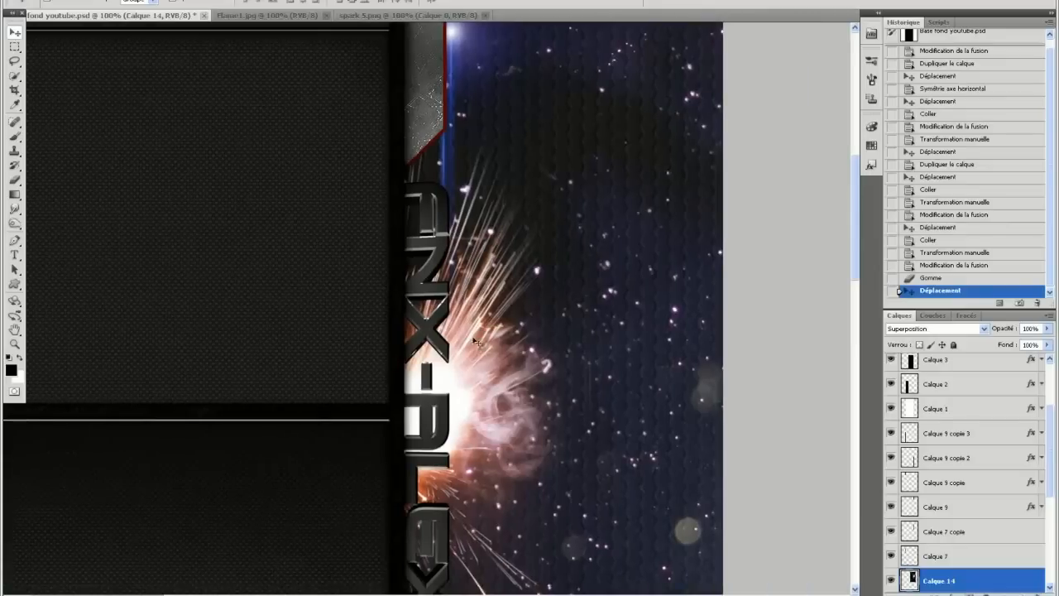
scroll(477, 362, up, 1)
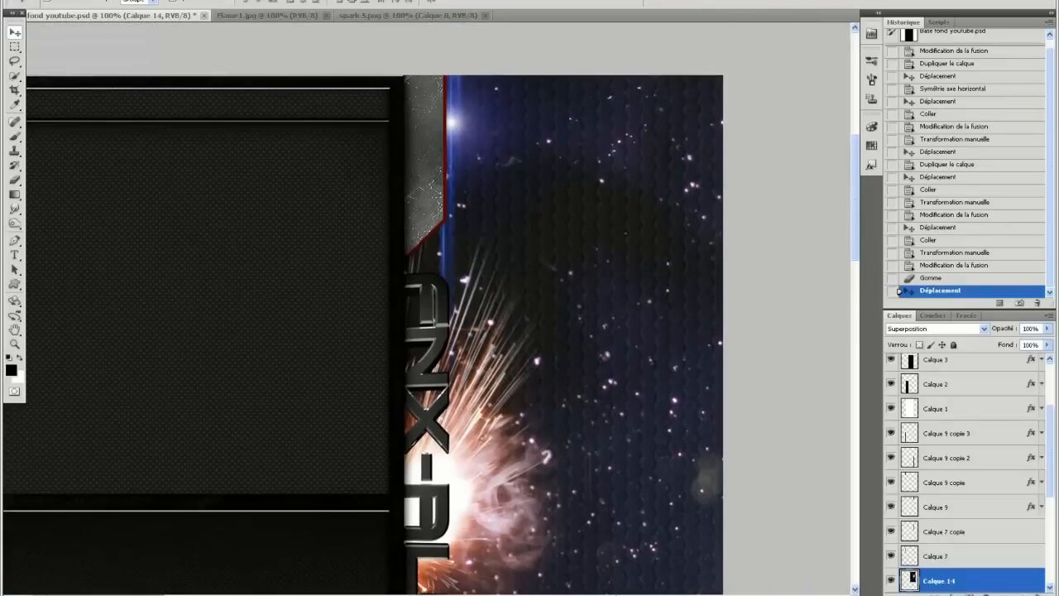
scroll(523, 586, left, 10)
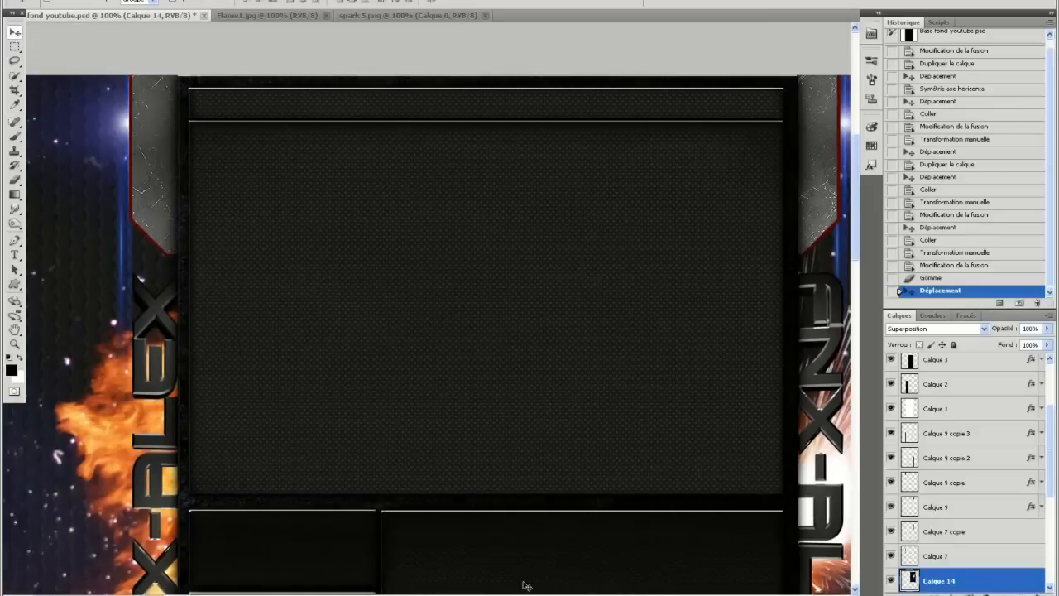
scroll(568, 460, down, 3)
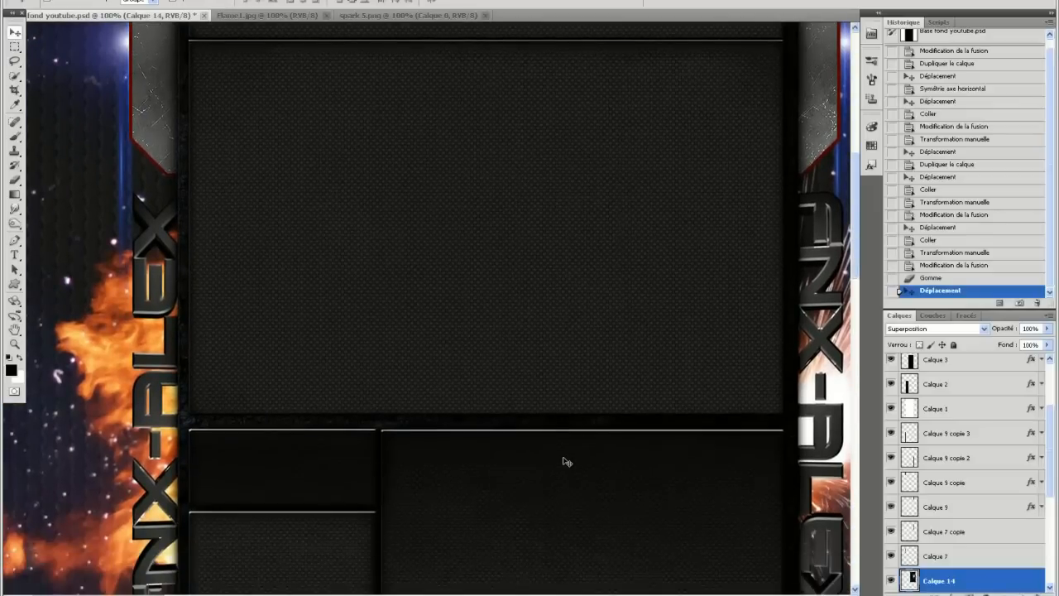
scroll(566, 461, down, 3)
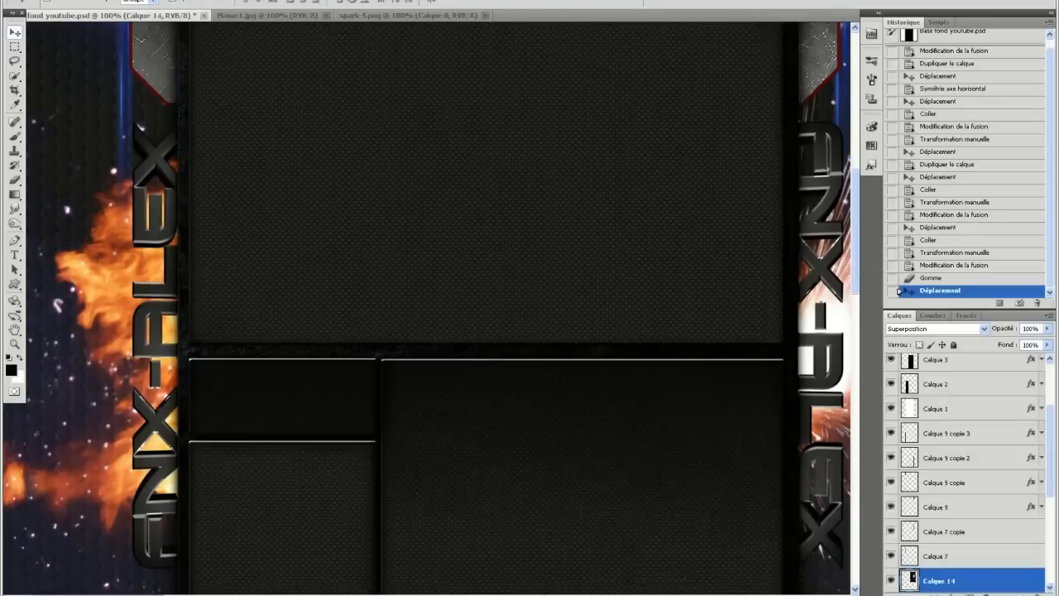
scroll(508, 585, left, 5)
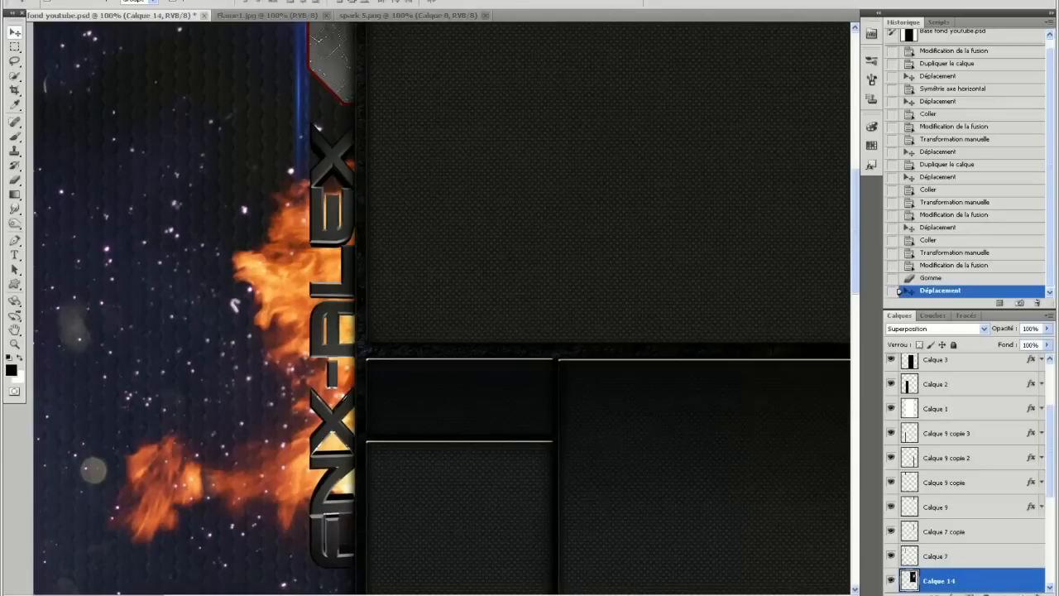
click(513, 1)
click(511, 4)
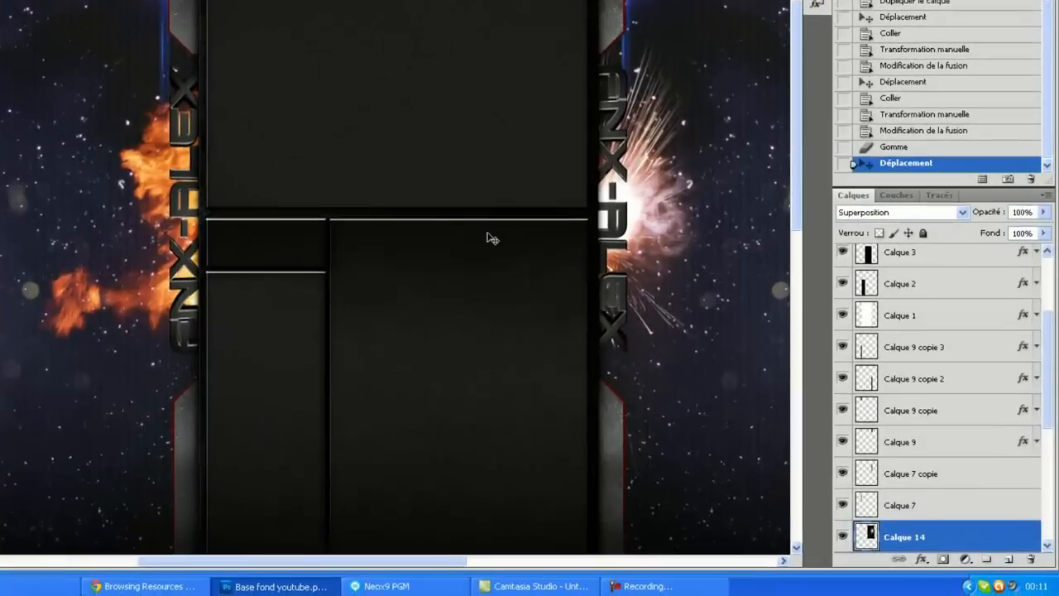
drag(308, 561, 361, 544)
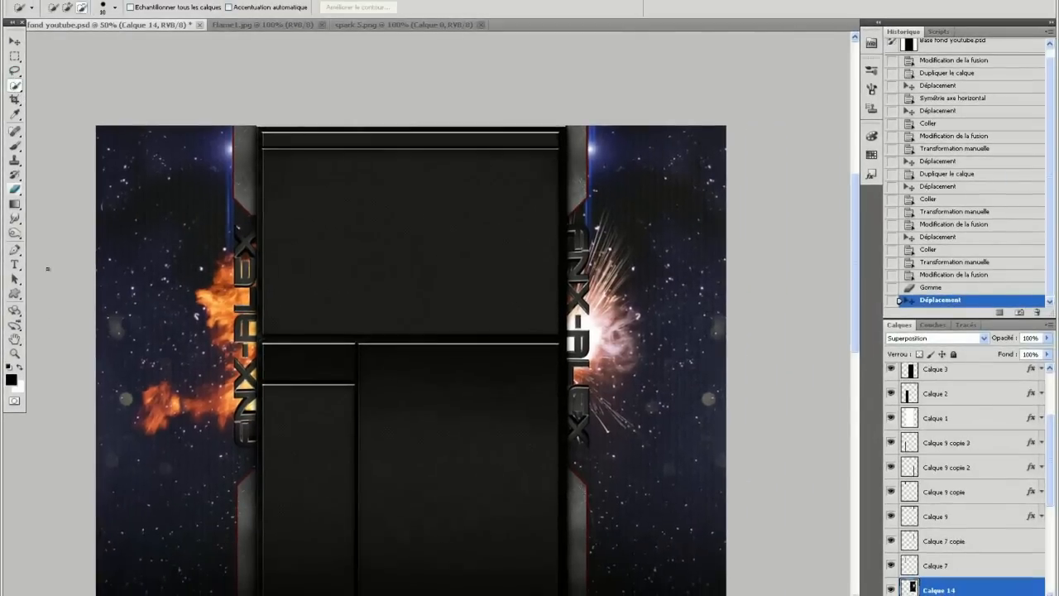
Inspect the sparks and blue lens flare beside the right lettering at 100% zoom
click(15, 251)
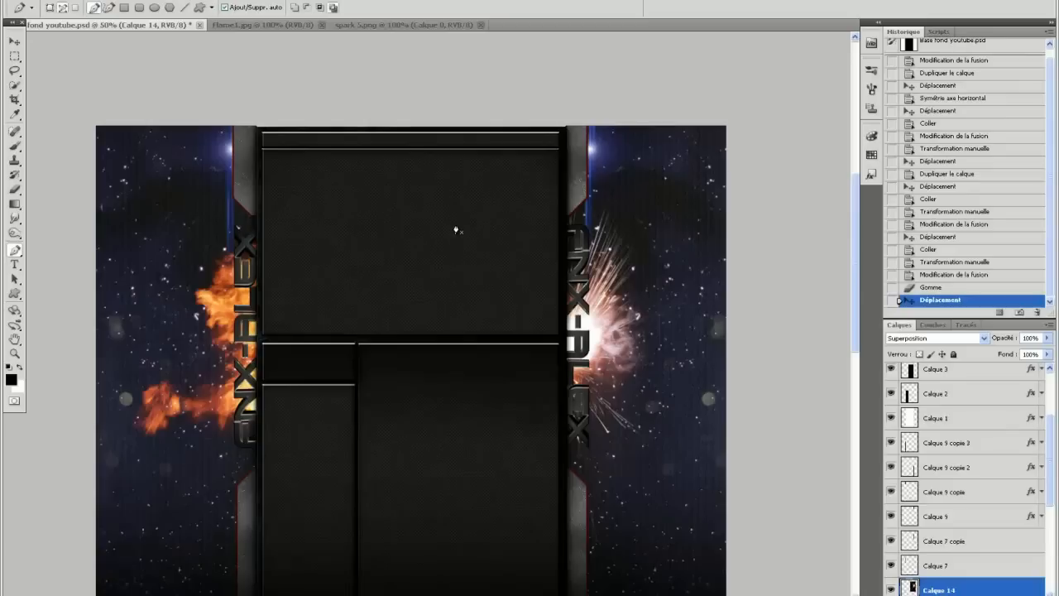
scroll(620, 222, down, 2)
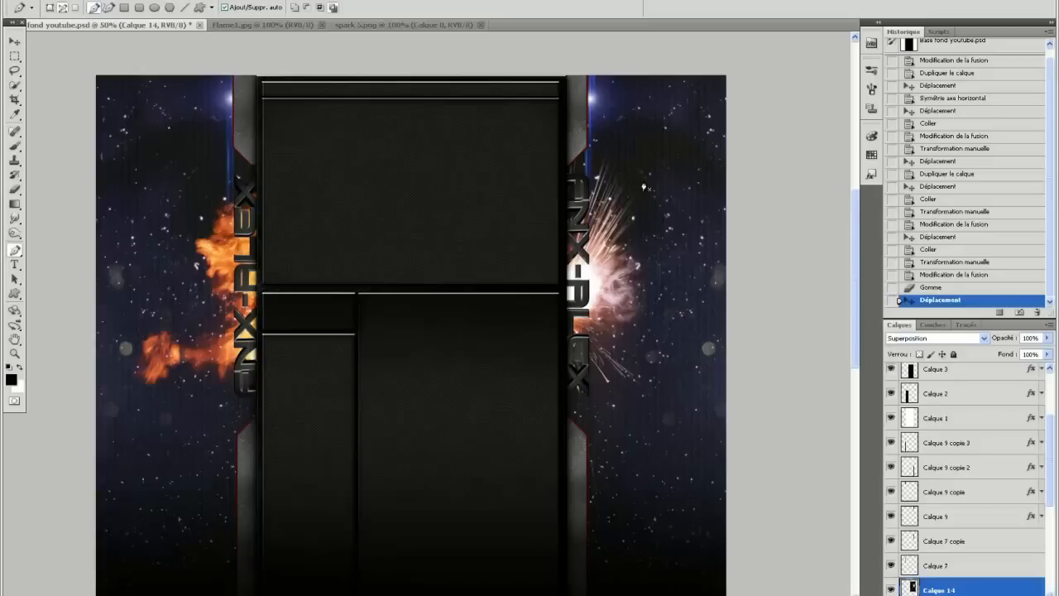
click(532, 3)
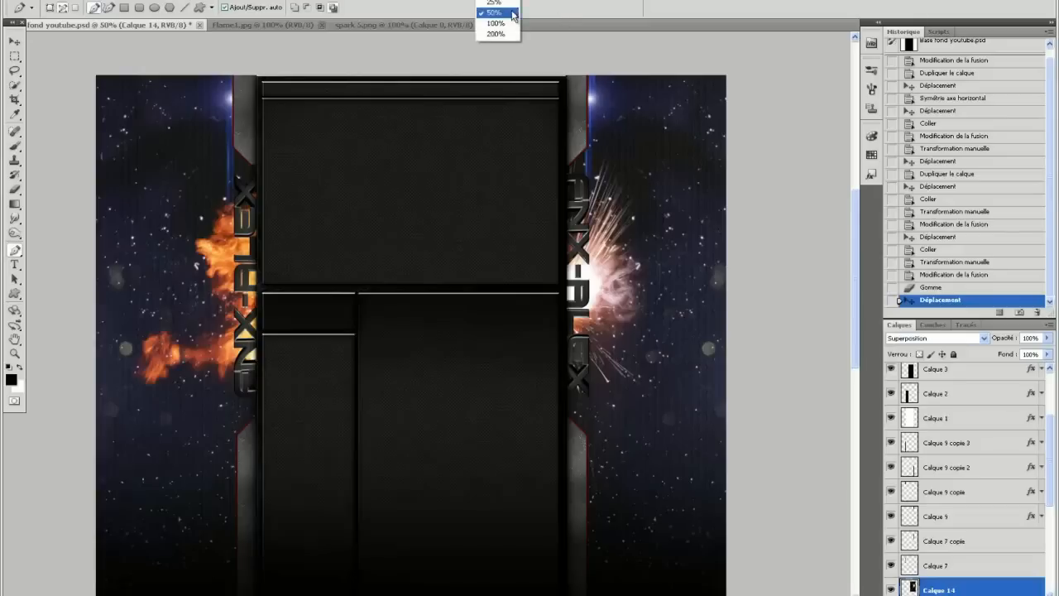
click(513, 23)
scroll(610, 194, up, 3)
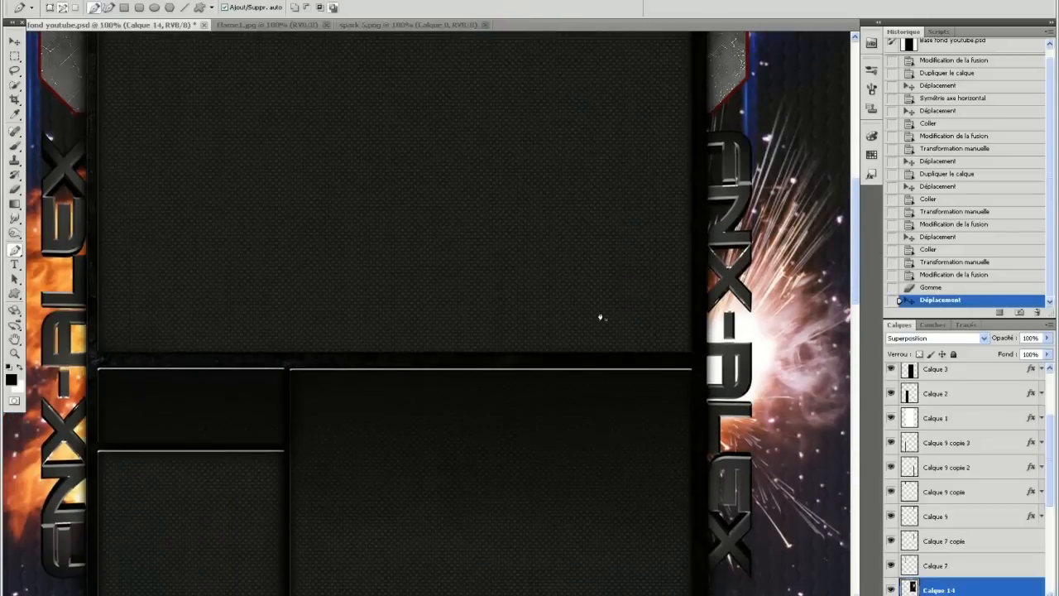
scroll(613, 447, right, 5)
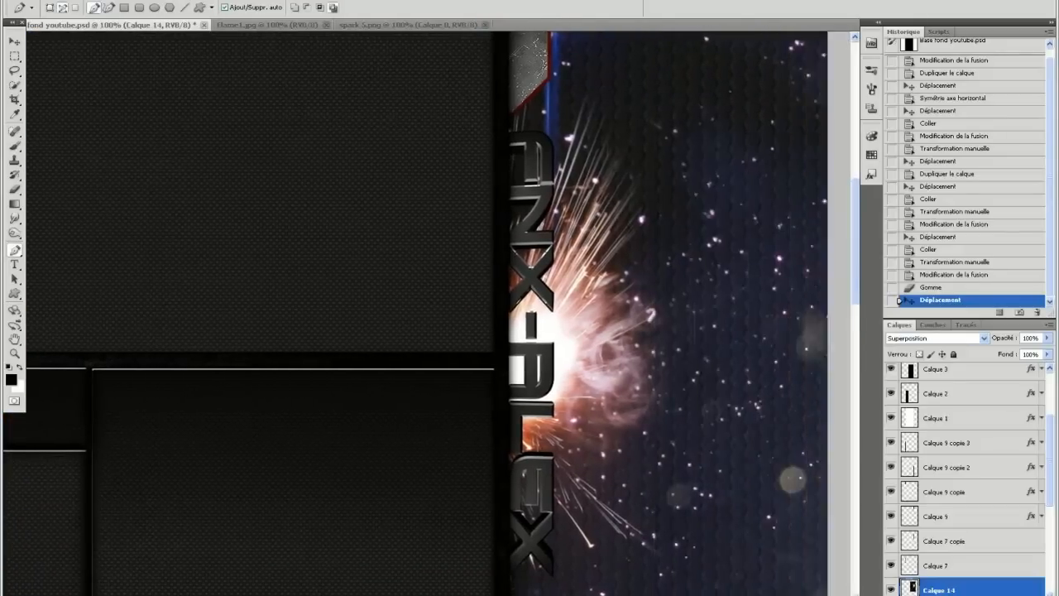
scroll(613, 447, up, 3)
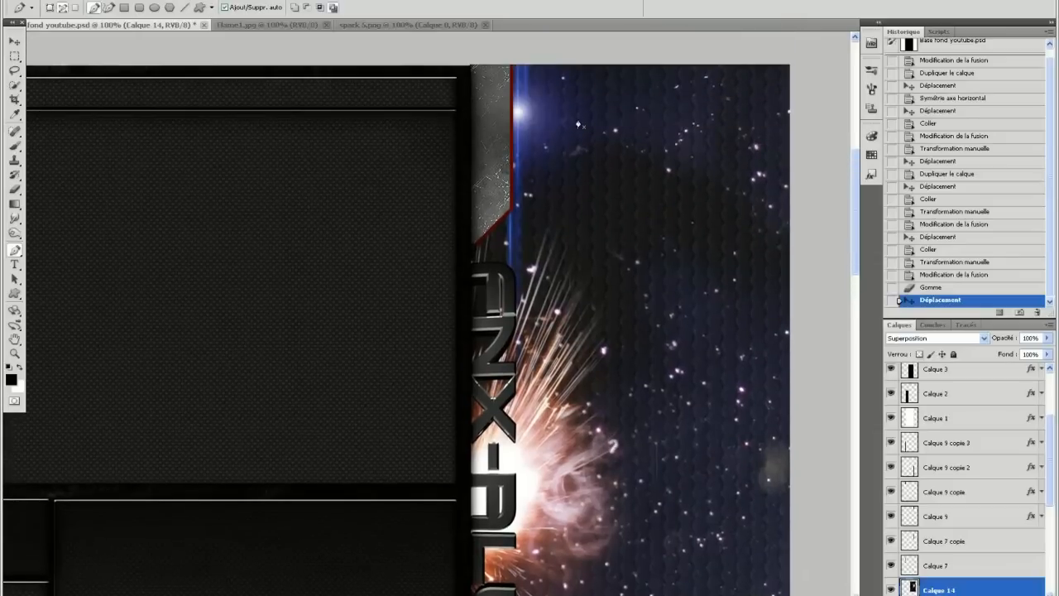
scroll(556, 205, down, 2)
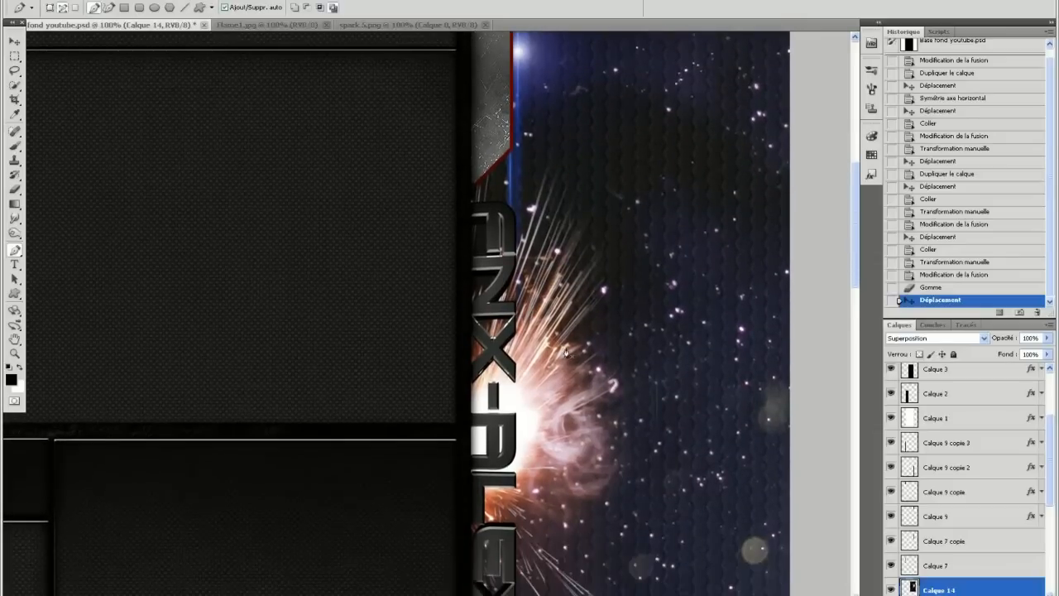
Try erasing the upper spark streaks beside the right lettering, and revert to the state before that stroke
click(17, 191)
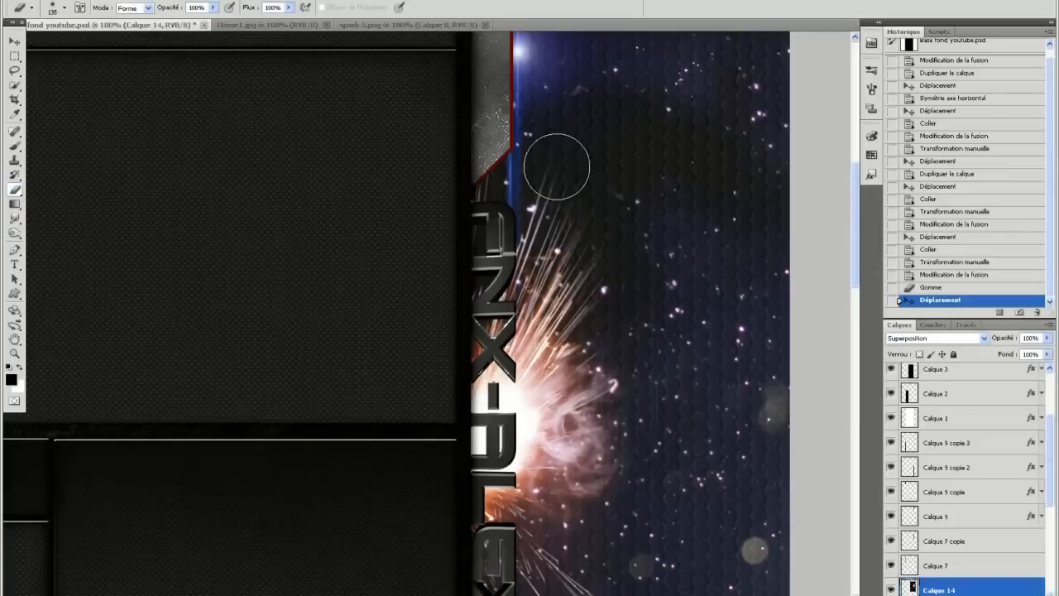
mouse_move(507, 234)
mouse_down()
mouse_move(570, 302)
mouse_move(496, 372)
mouse_up()
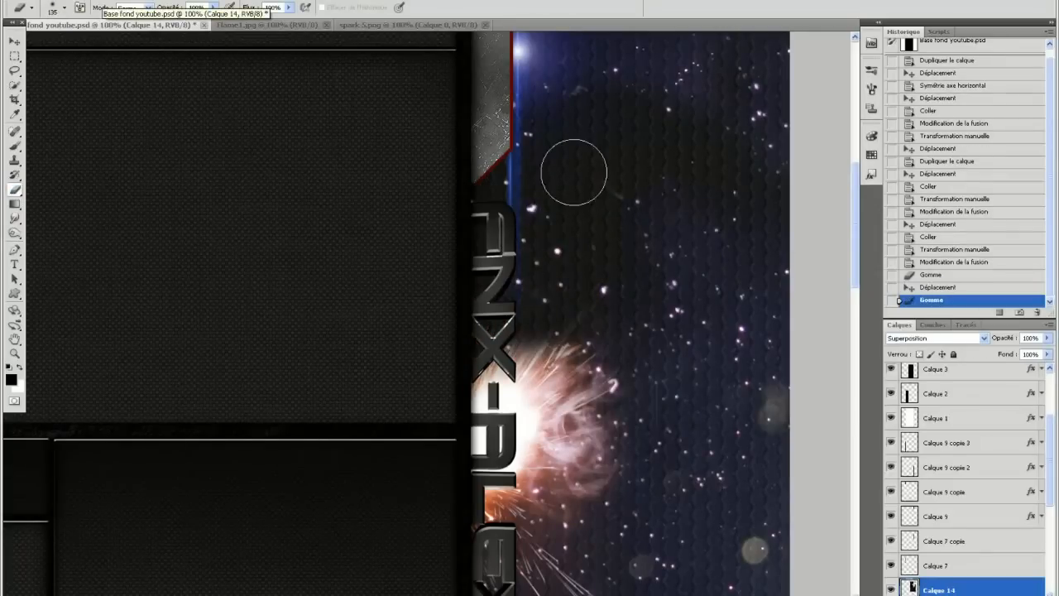
click(937, 287)
Stamp white smoke on a new layer over the flames beside the left lettering, using a 1024 px smoke brush
scroll(465, 248, up, 1)
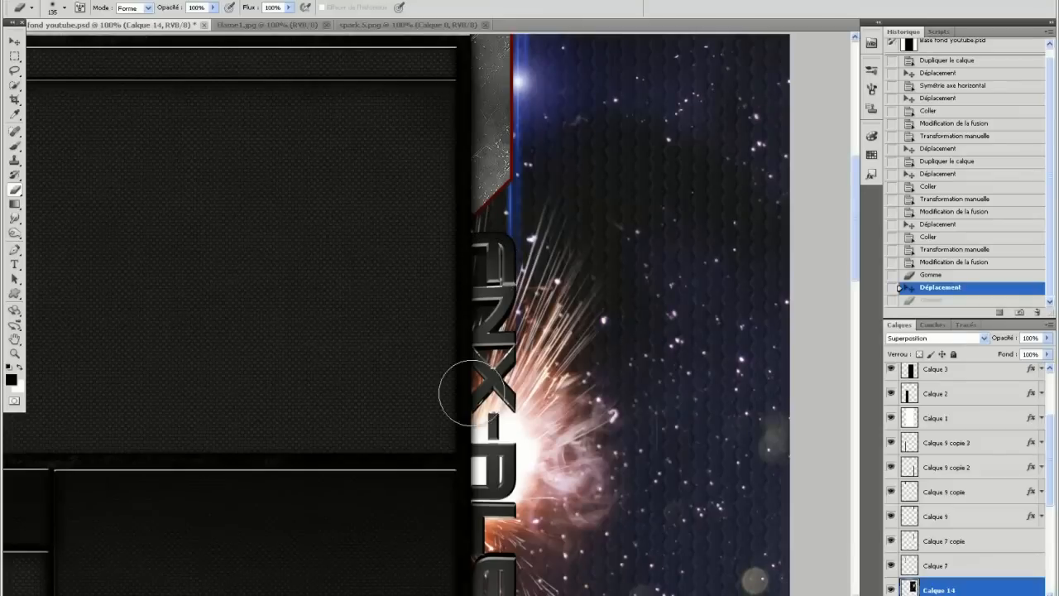
scroll(455, 438, down, 2)
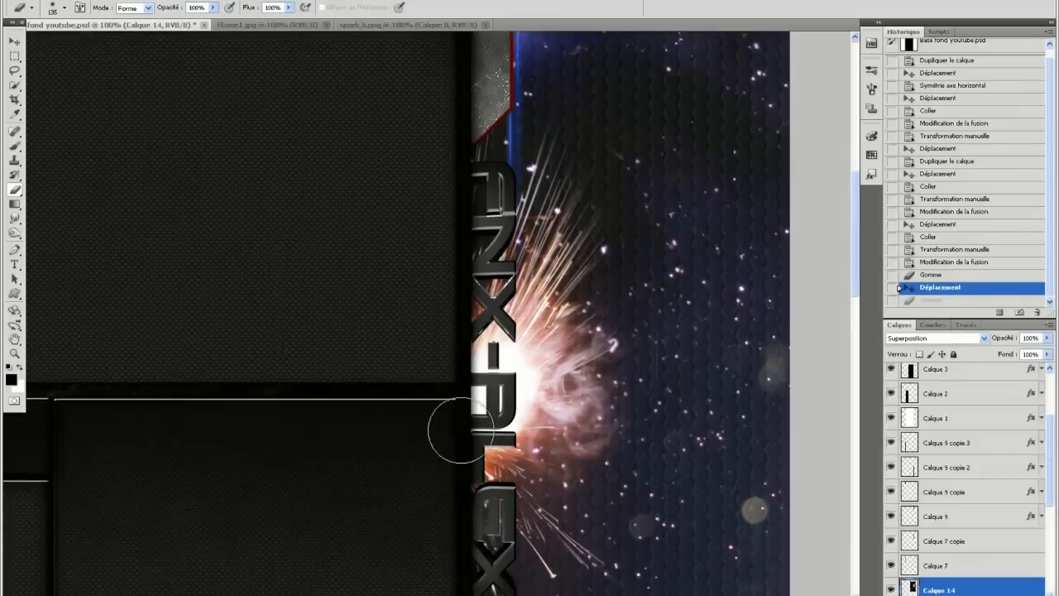
drag(559, 594, 324, 595)
scroll(284, 473, down, 3)
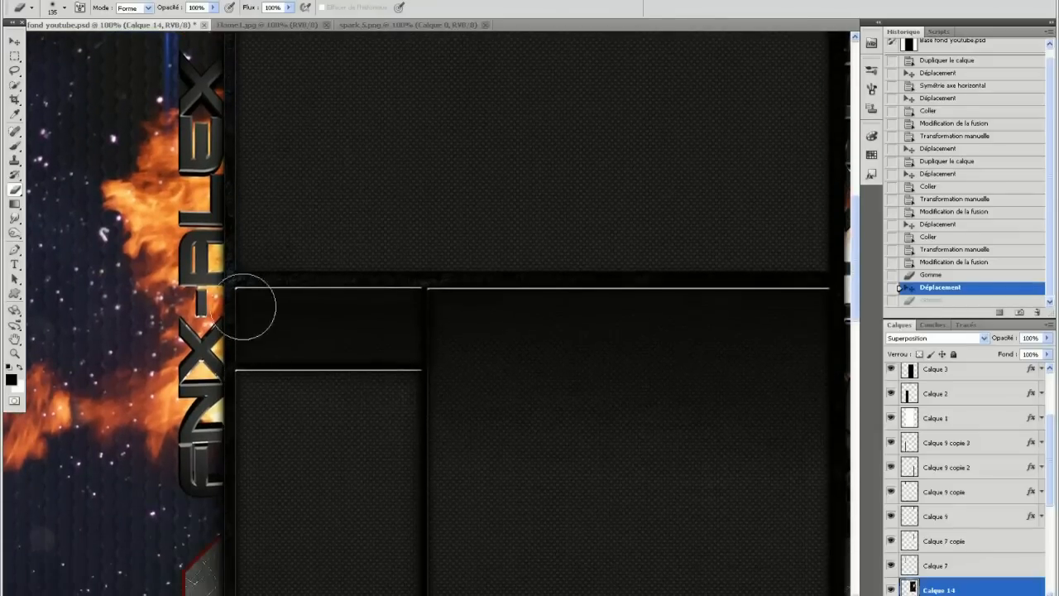
click(13, 41)
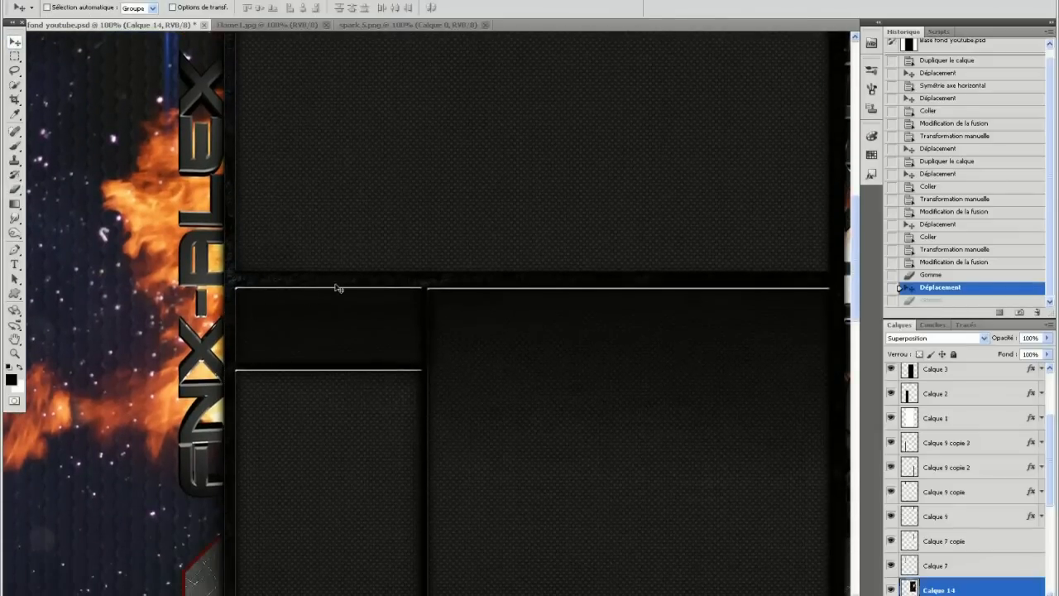
click(14, 146)
click(60, 8)
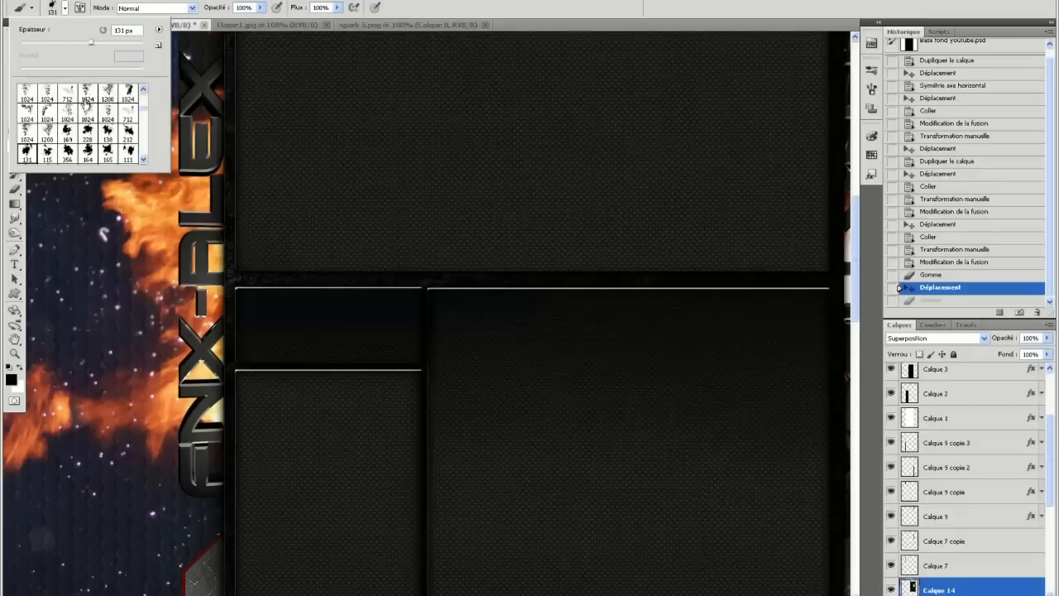
click(92, 139)
click(20, 366)
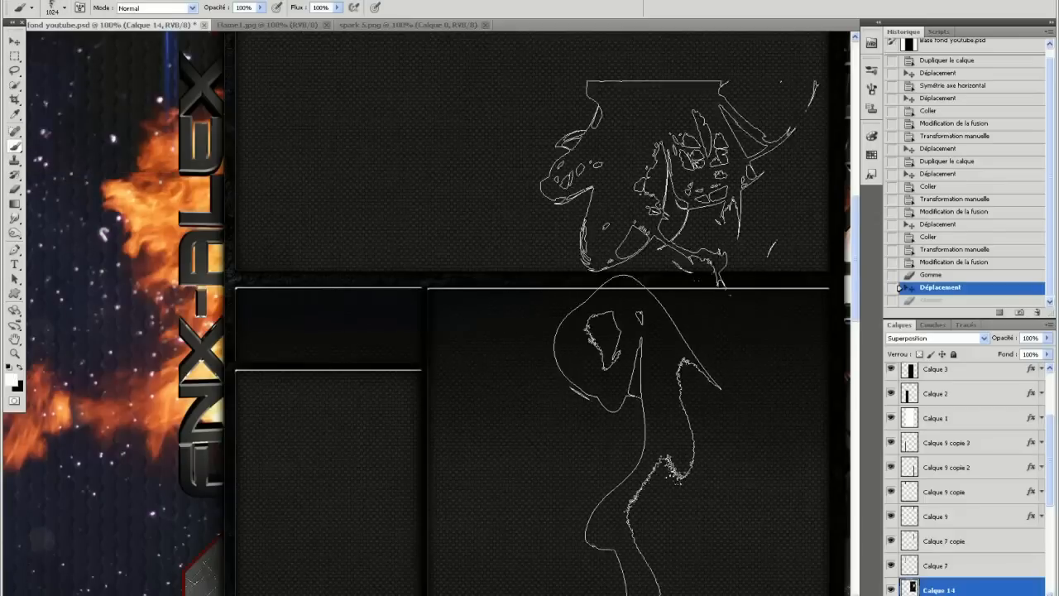
scroll(679, 501, down, 1)
key(ctrl+shift+alt+n)
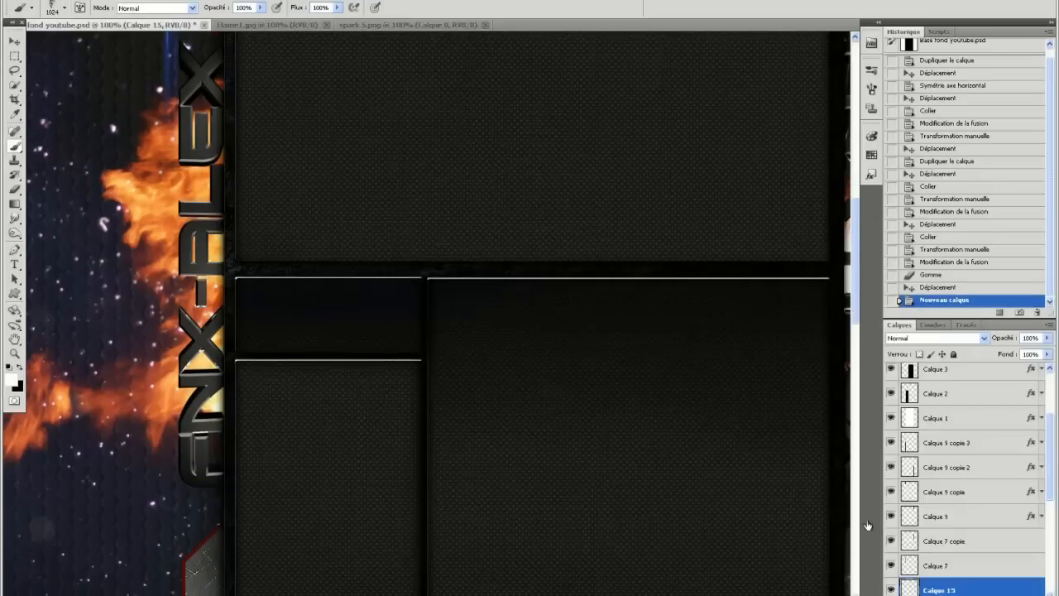
click(108, 265)
Move the smoke up to the canvas's upper edge and closer to the left lettering
scroll(315, 248, up, 5)
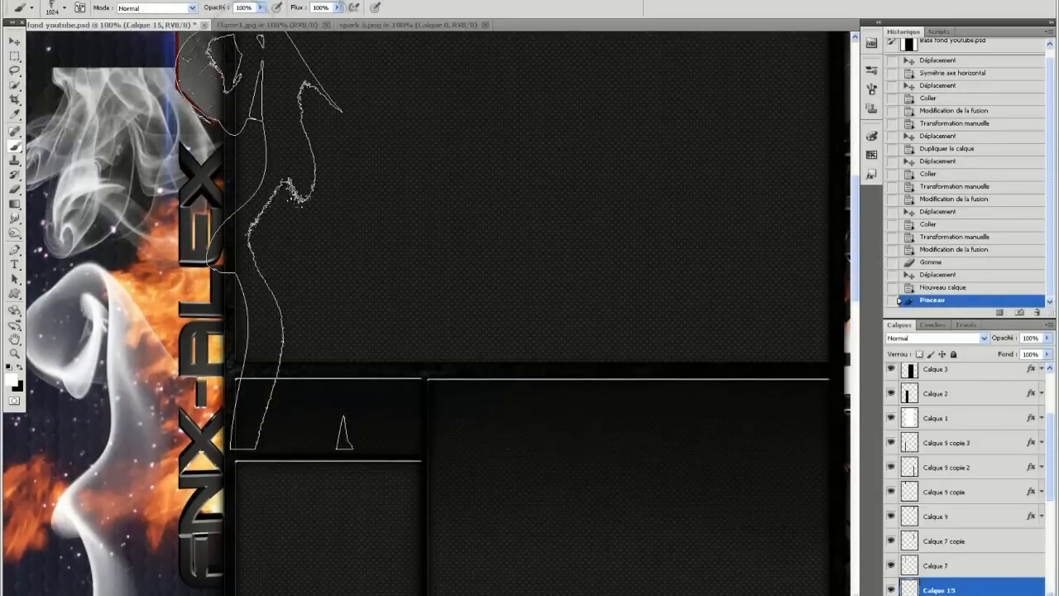
scroll(142, 272, up, 3)
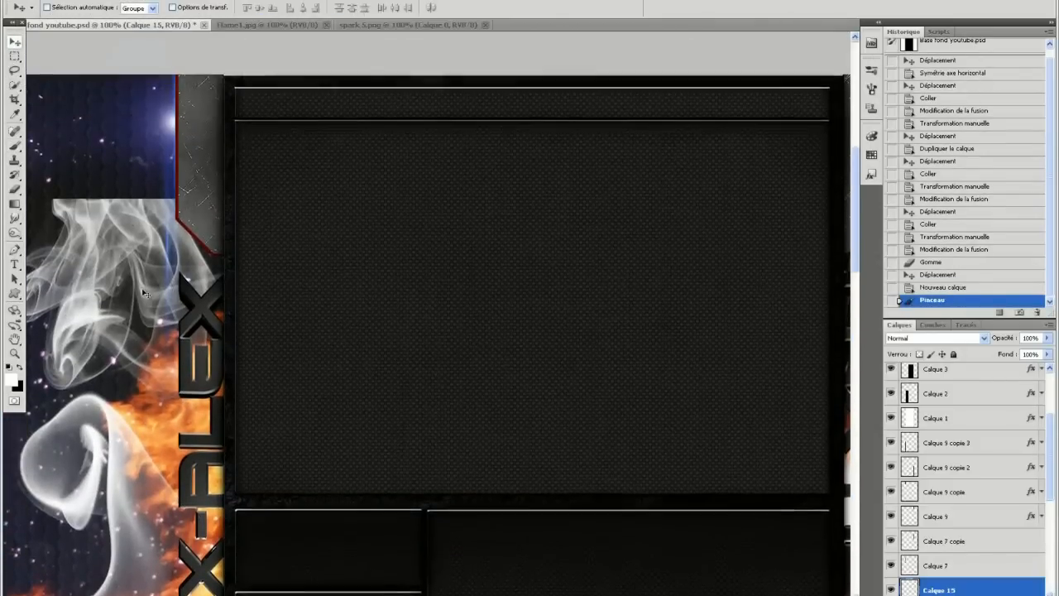
drag(178, 199, 178, 199)
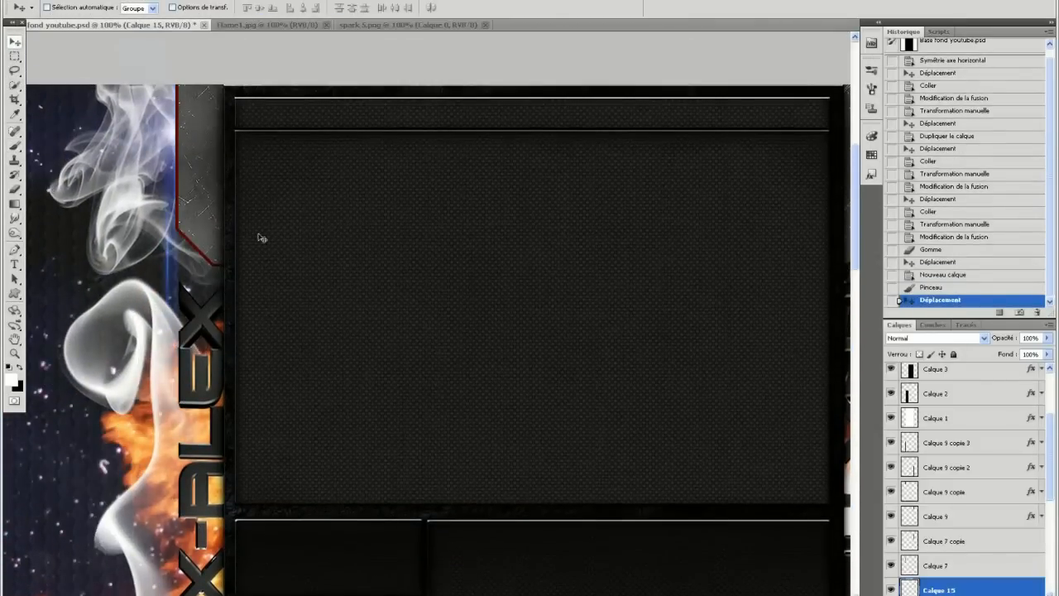
Erase the hard-cut lower end of the smoke beside the left lettering with a soft 135 px eraser at 0% hardness
scroll(306, 258, down, 6)
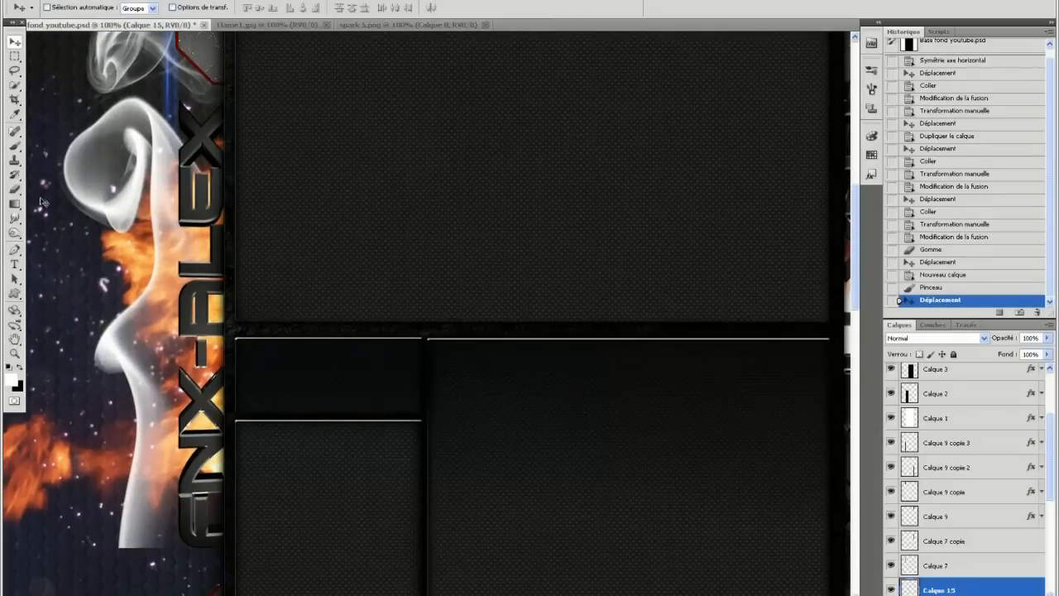
key(b)
scroll(596, 229, down, 4)
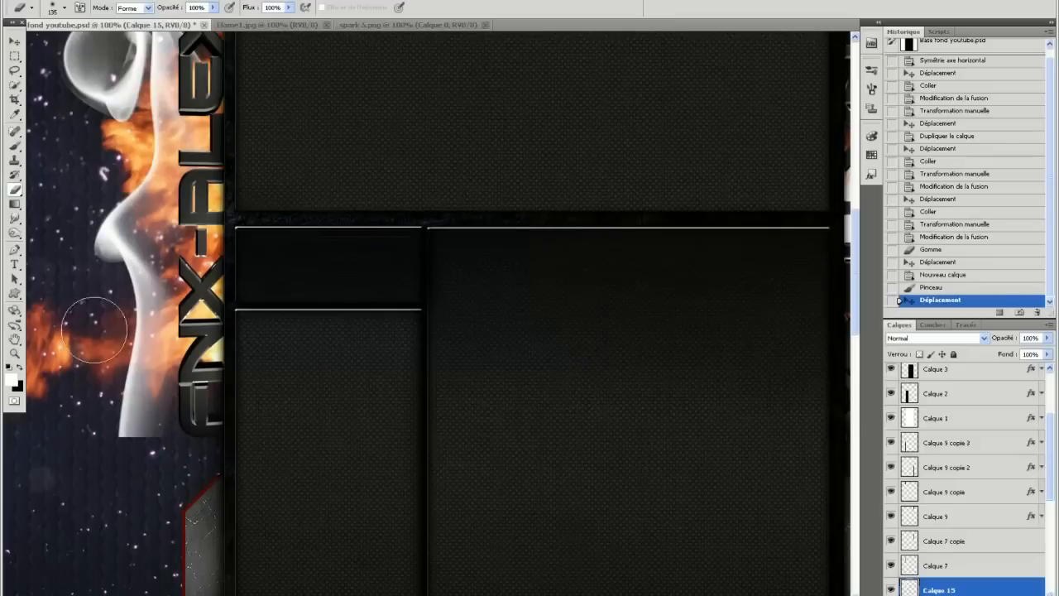
mouse_move(104, 453)
mouse_down()
mouse_move(75, 433)
mouse_move(177, 449)
mouse_move(78, 433)
mouse_move(66, 446)
mouse_up()
click(50, 9)
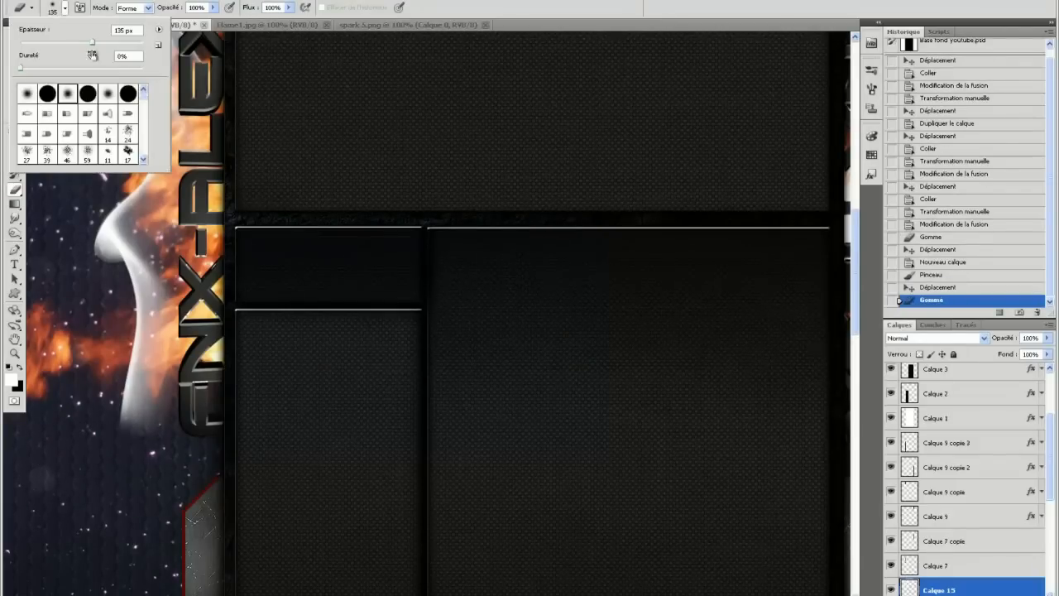
click(558, 11)
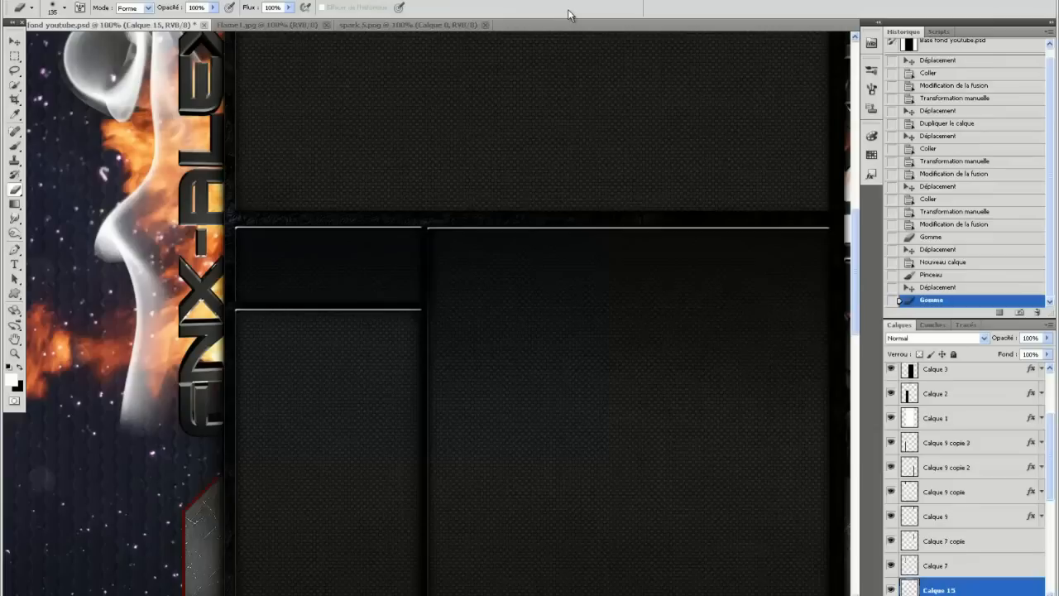